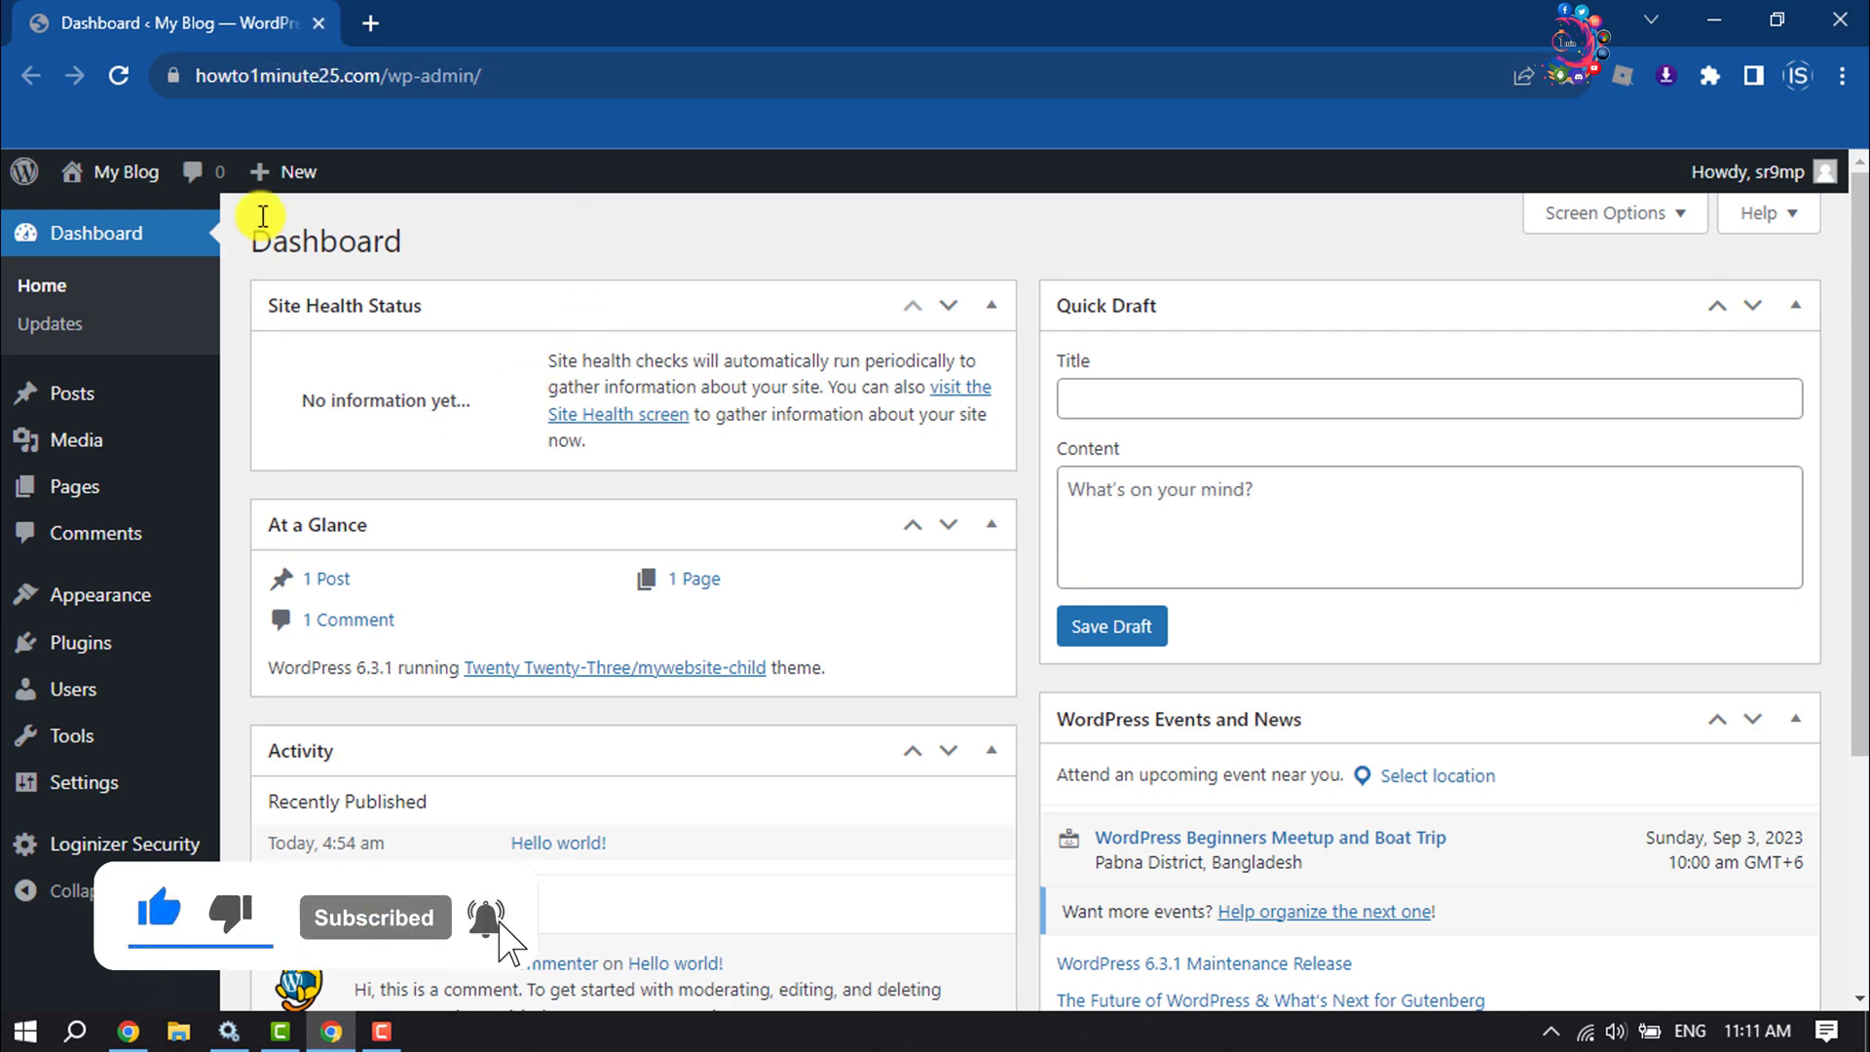
Open the My Blog front page in a new browser tab
mouse_move(125, 173)
right_click(107, 219)
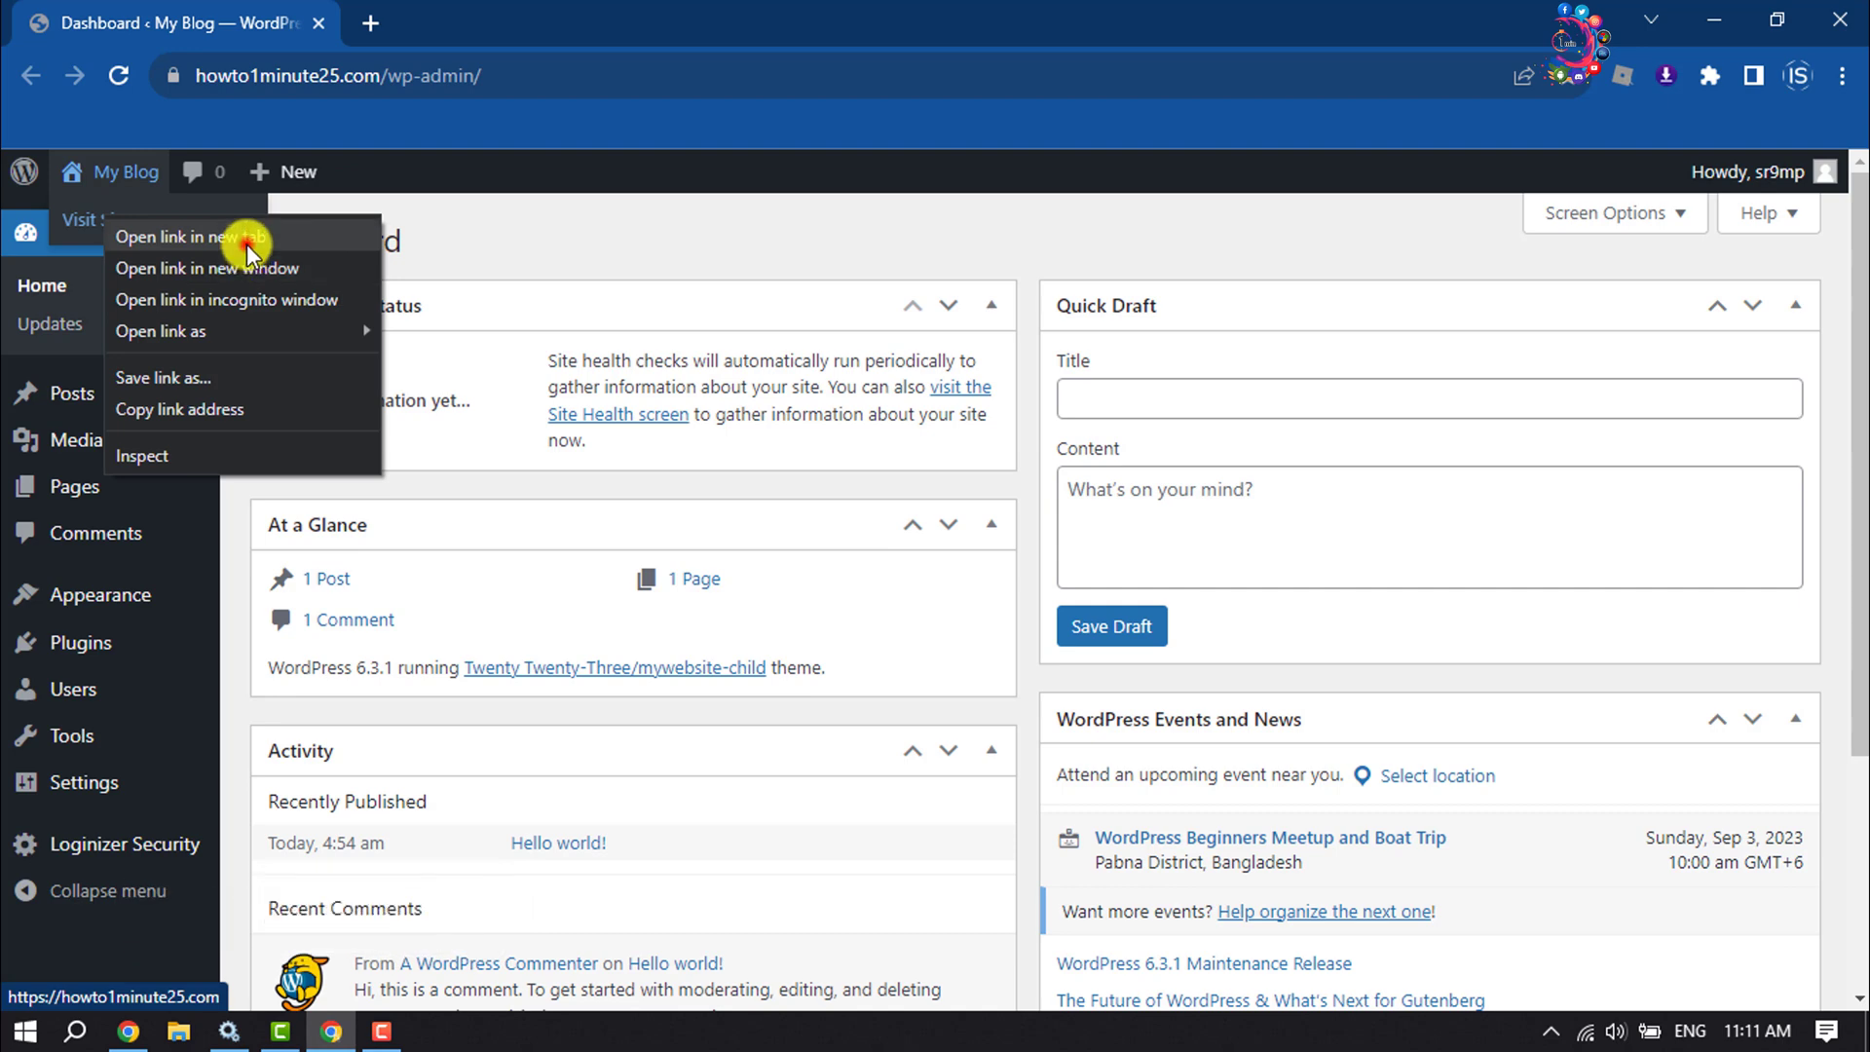
click(250, 237)
click(493, 26)
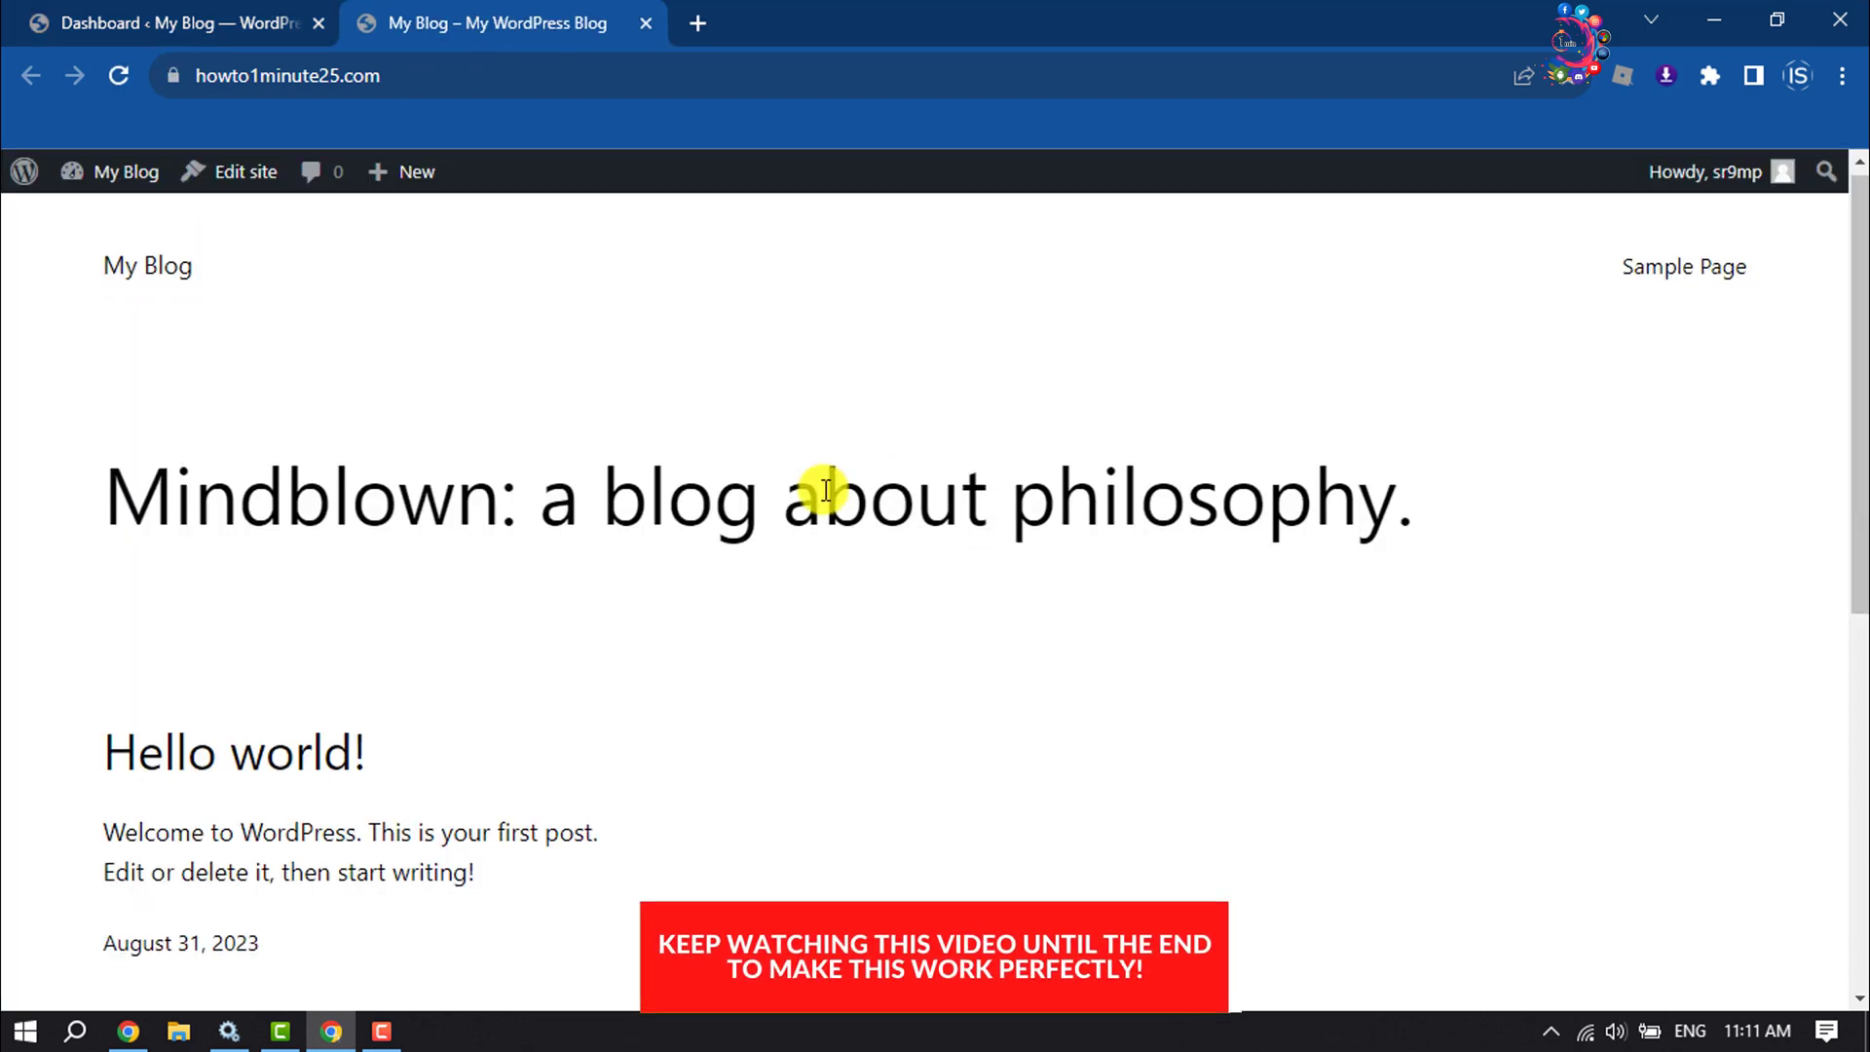
Scroll through the live front page, then return to the WordPress Dashboard tab
scroll(824, 489, down, 10)
scroll(822, 489, up, 10)
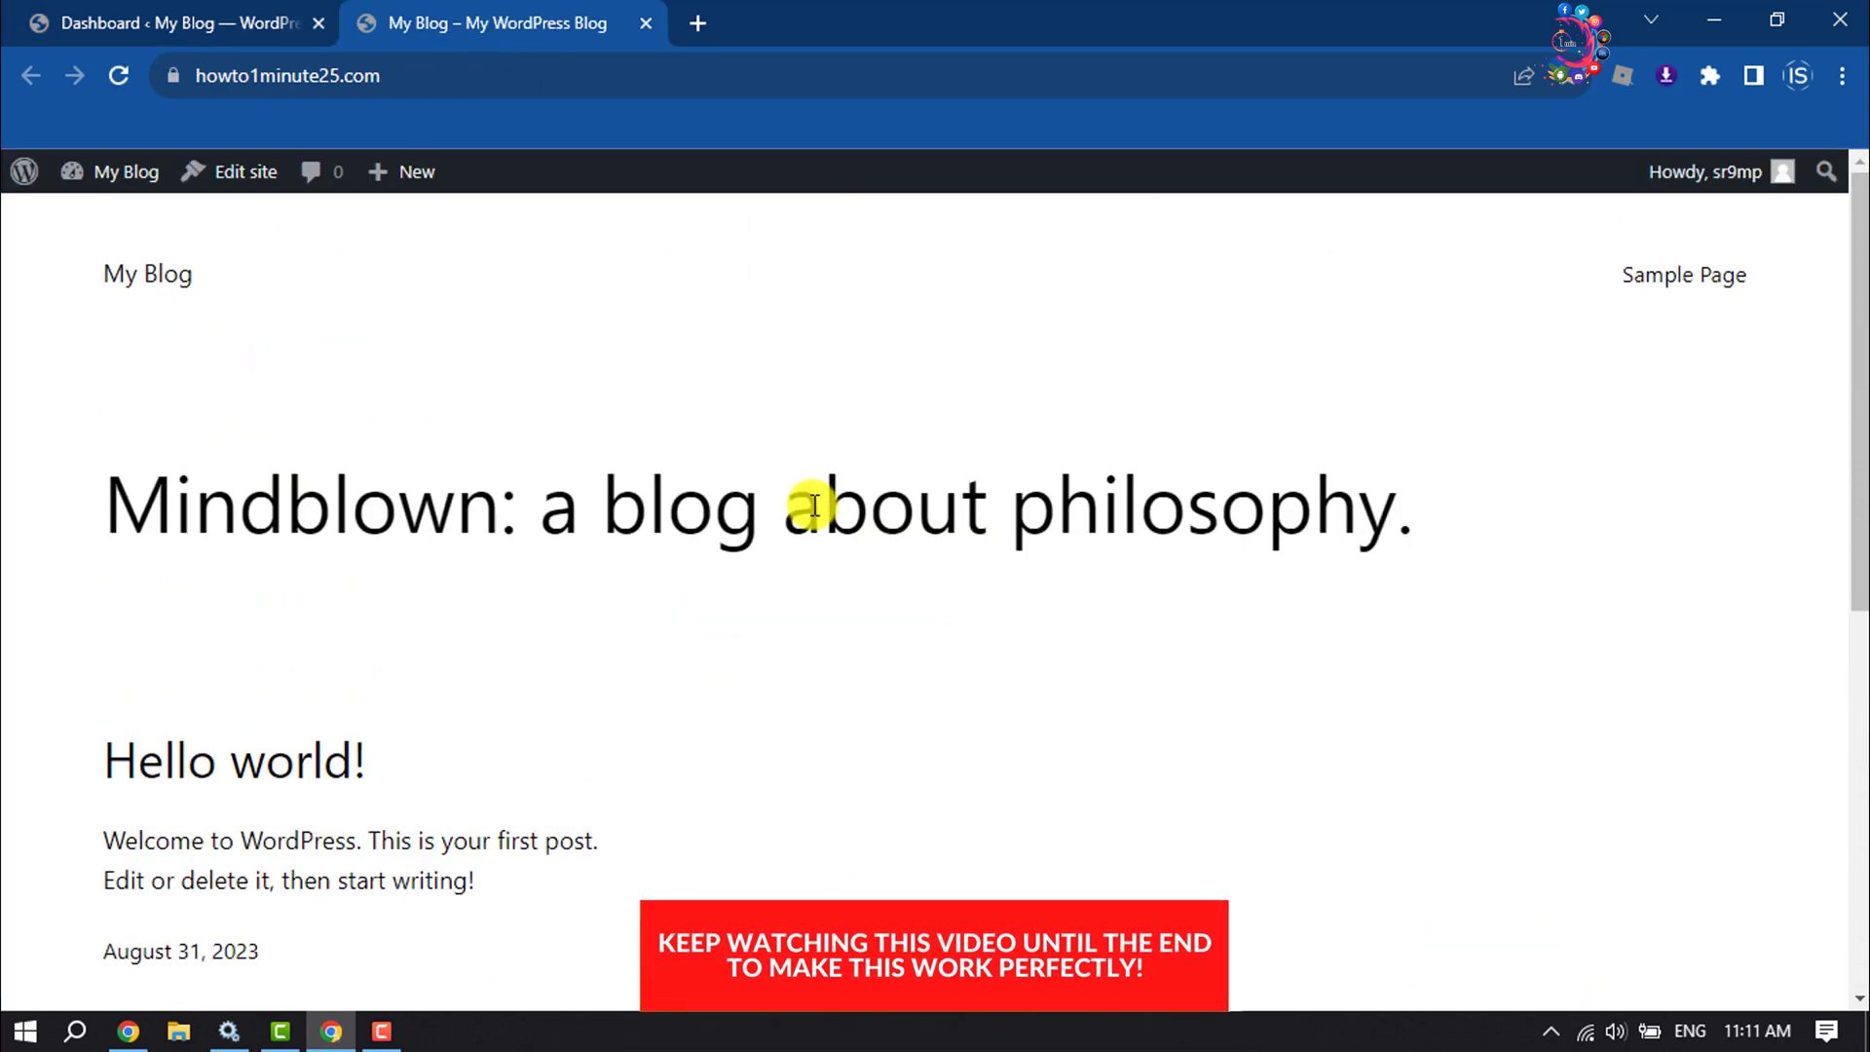
scroll(814, 507, down, 10)
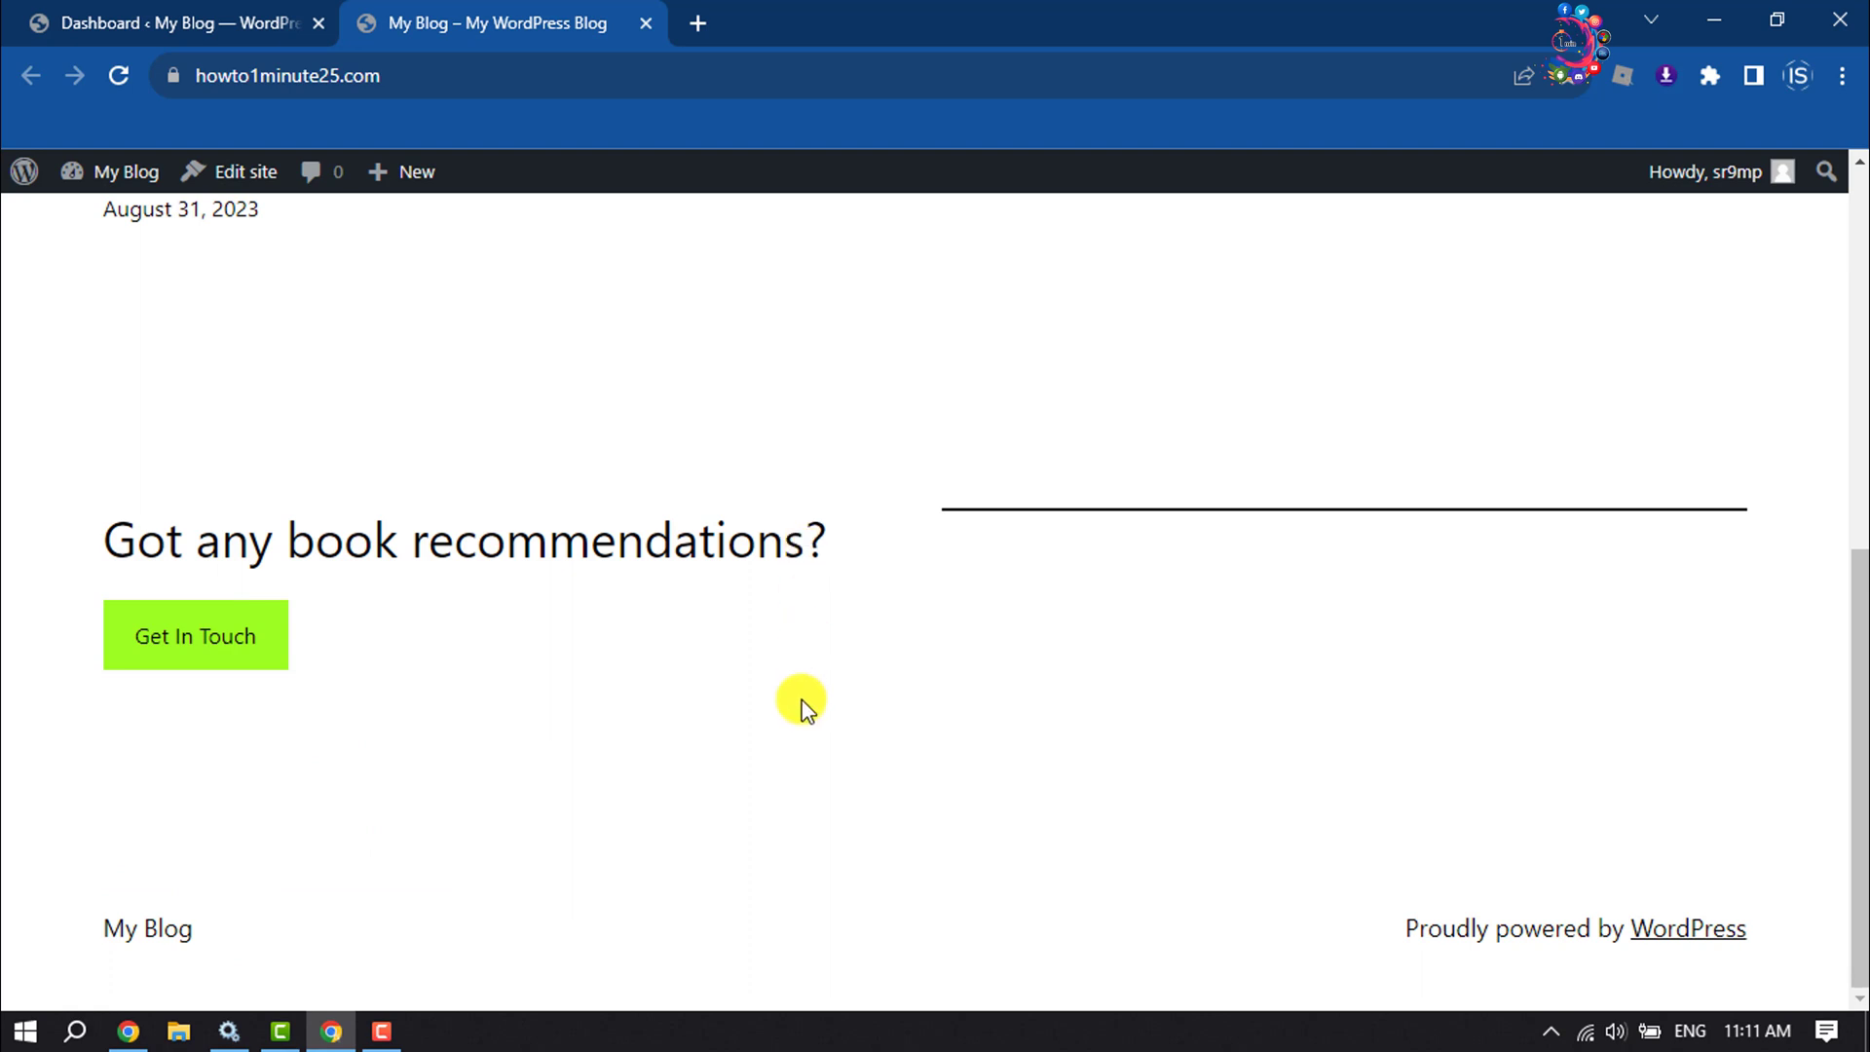
scroll(872, 610, up, 10)
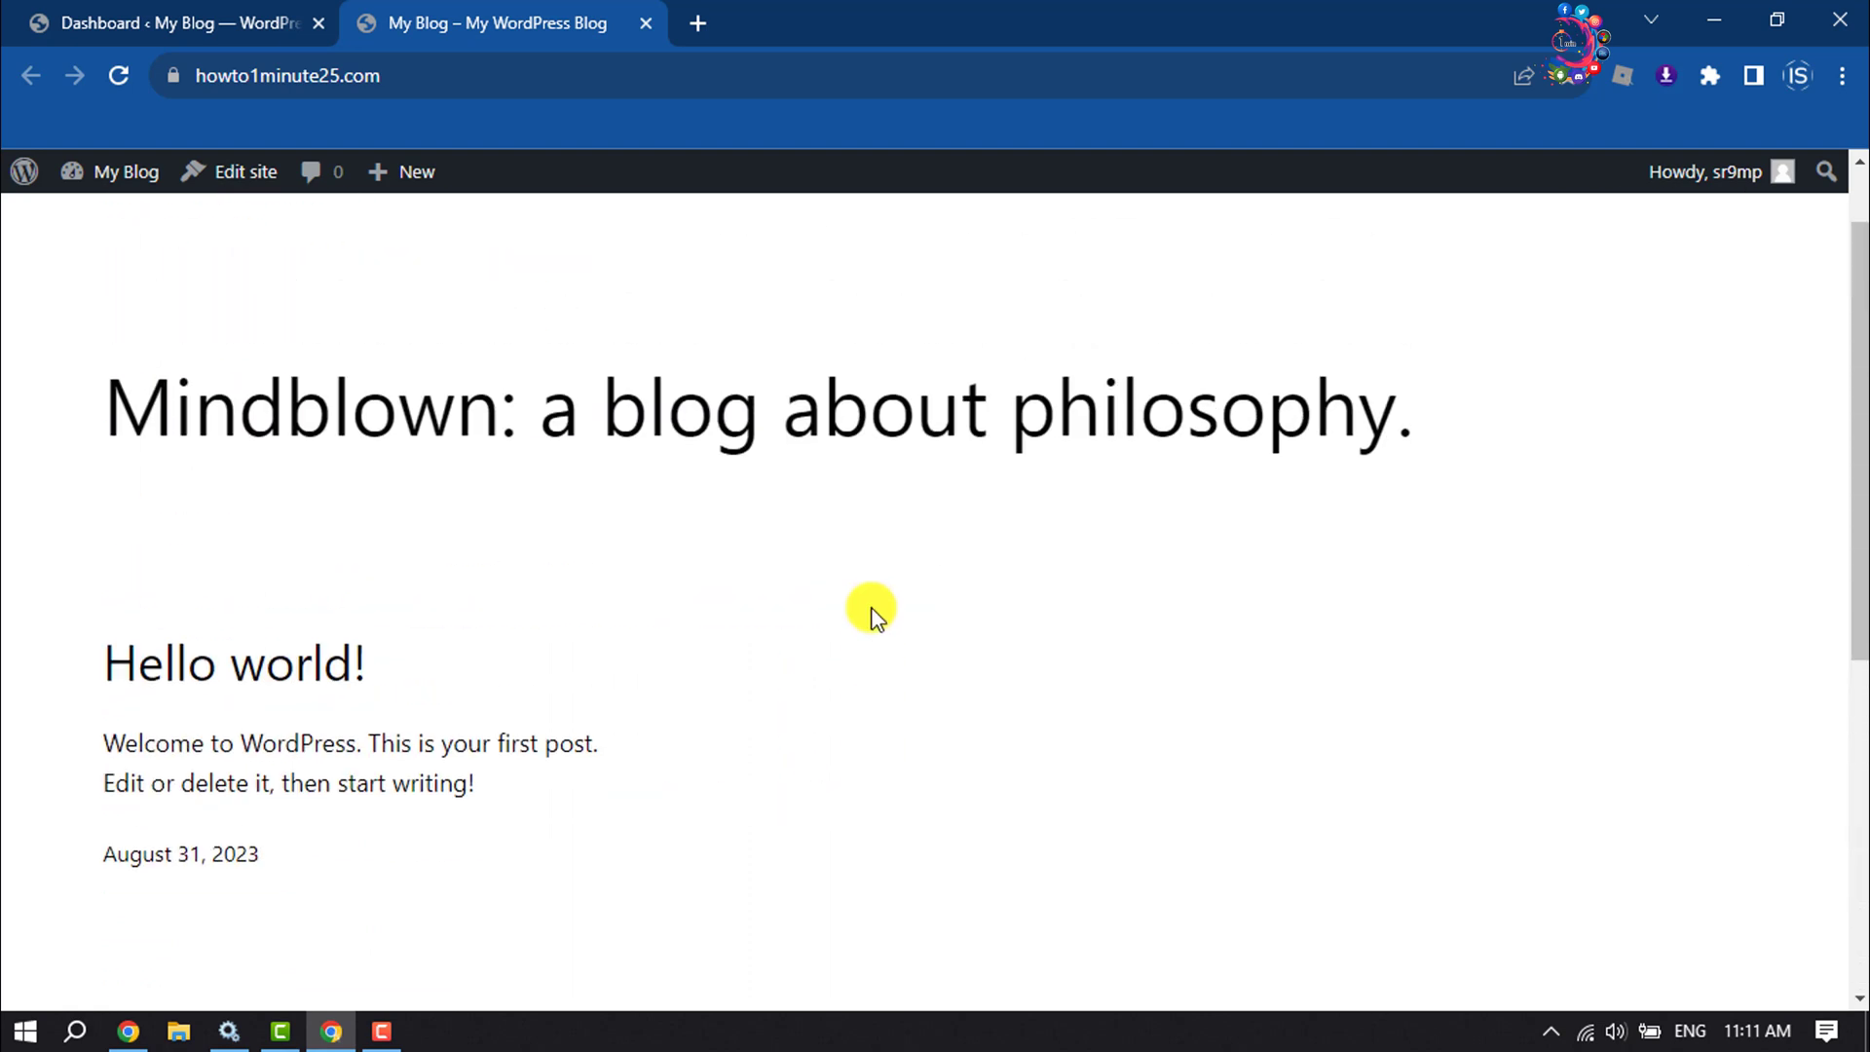
click(29, 14)
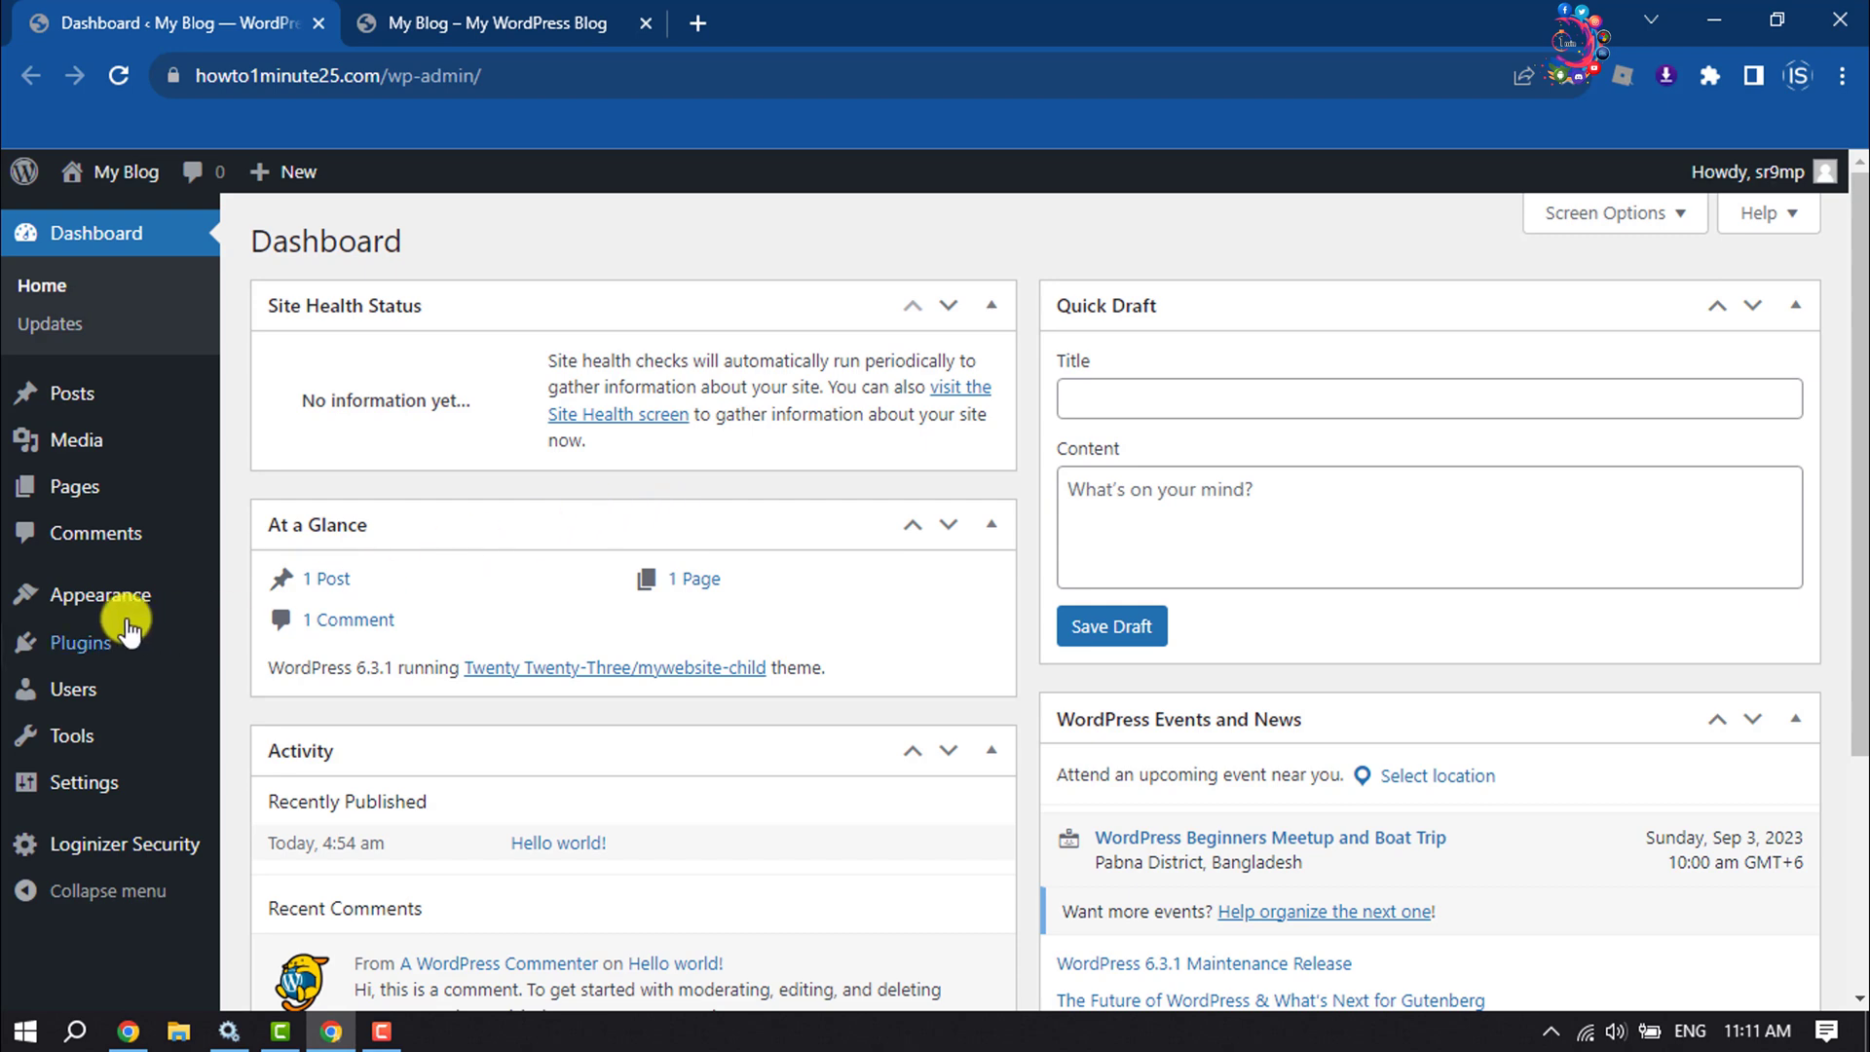
Go to Appearance > Themes > Add New and search the theme directory for 'astra'
mouse_move(58, 607)
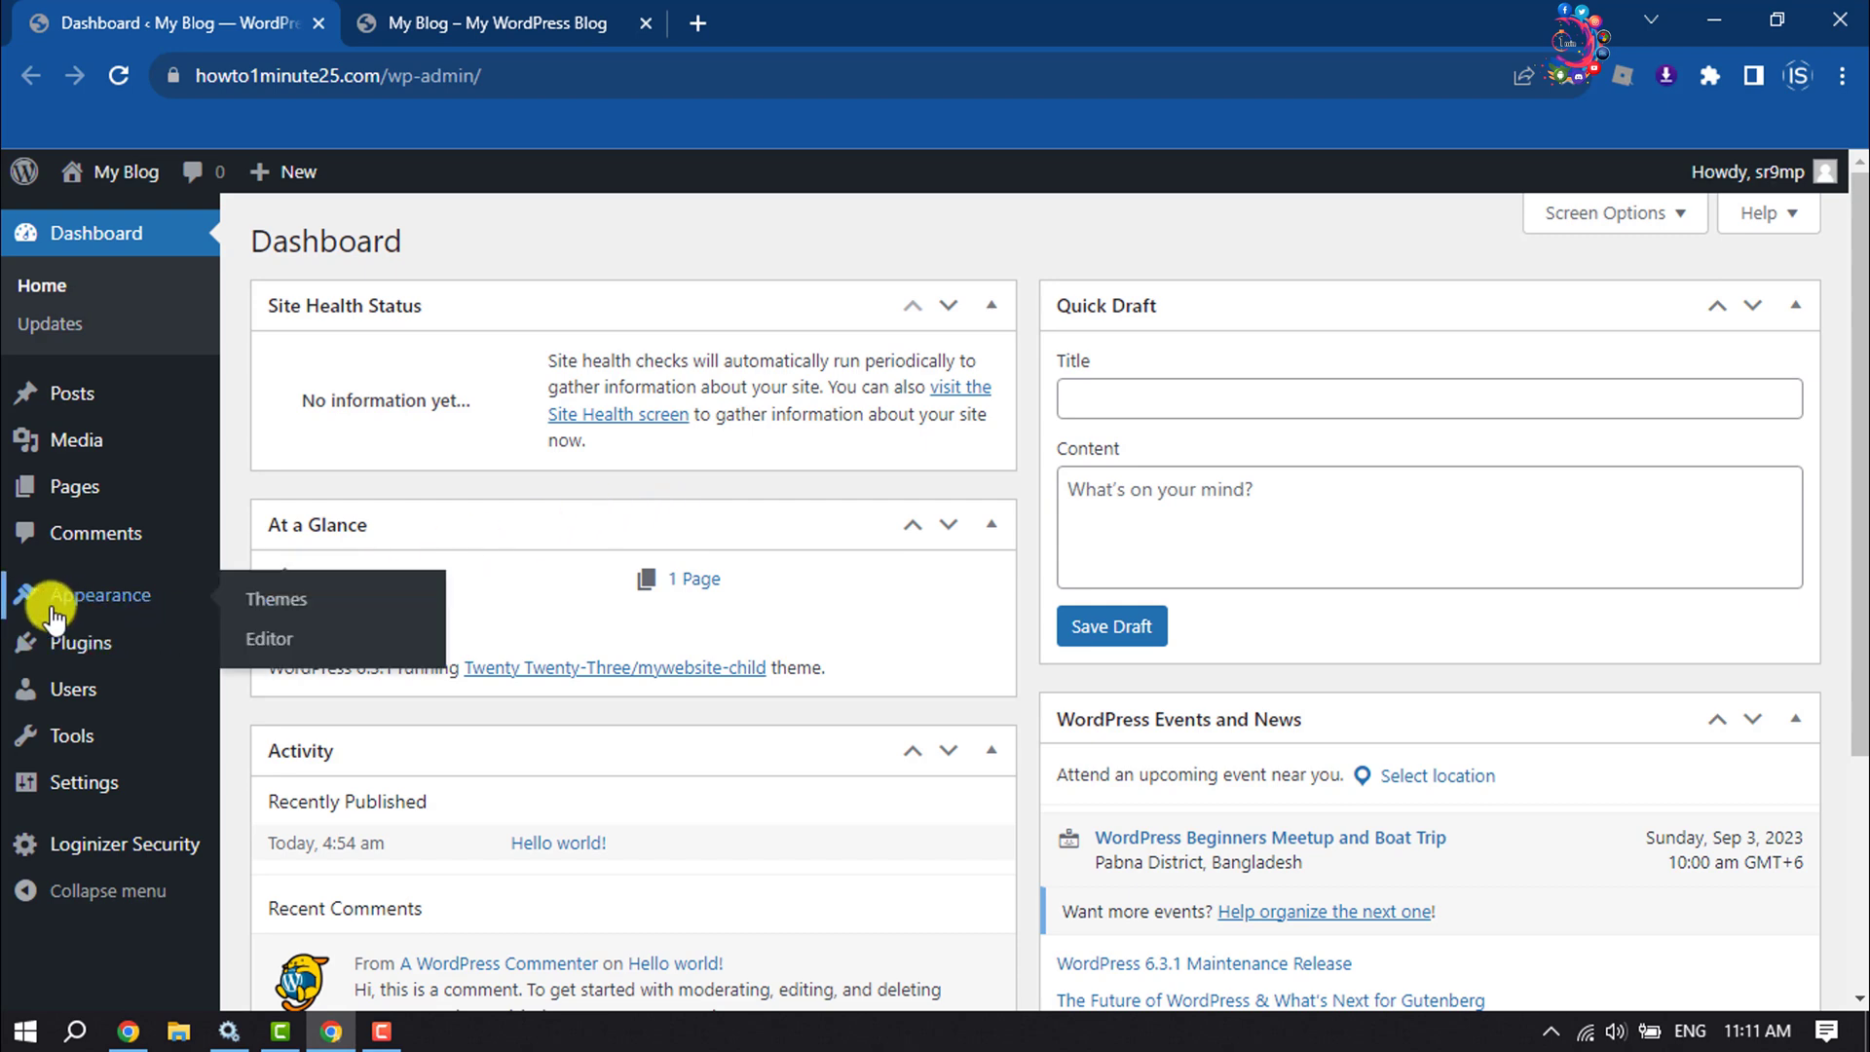
click(312, 609)
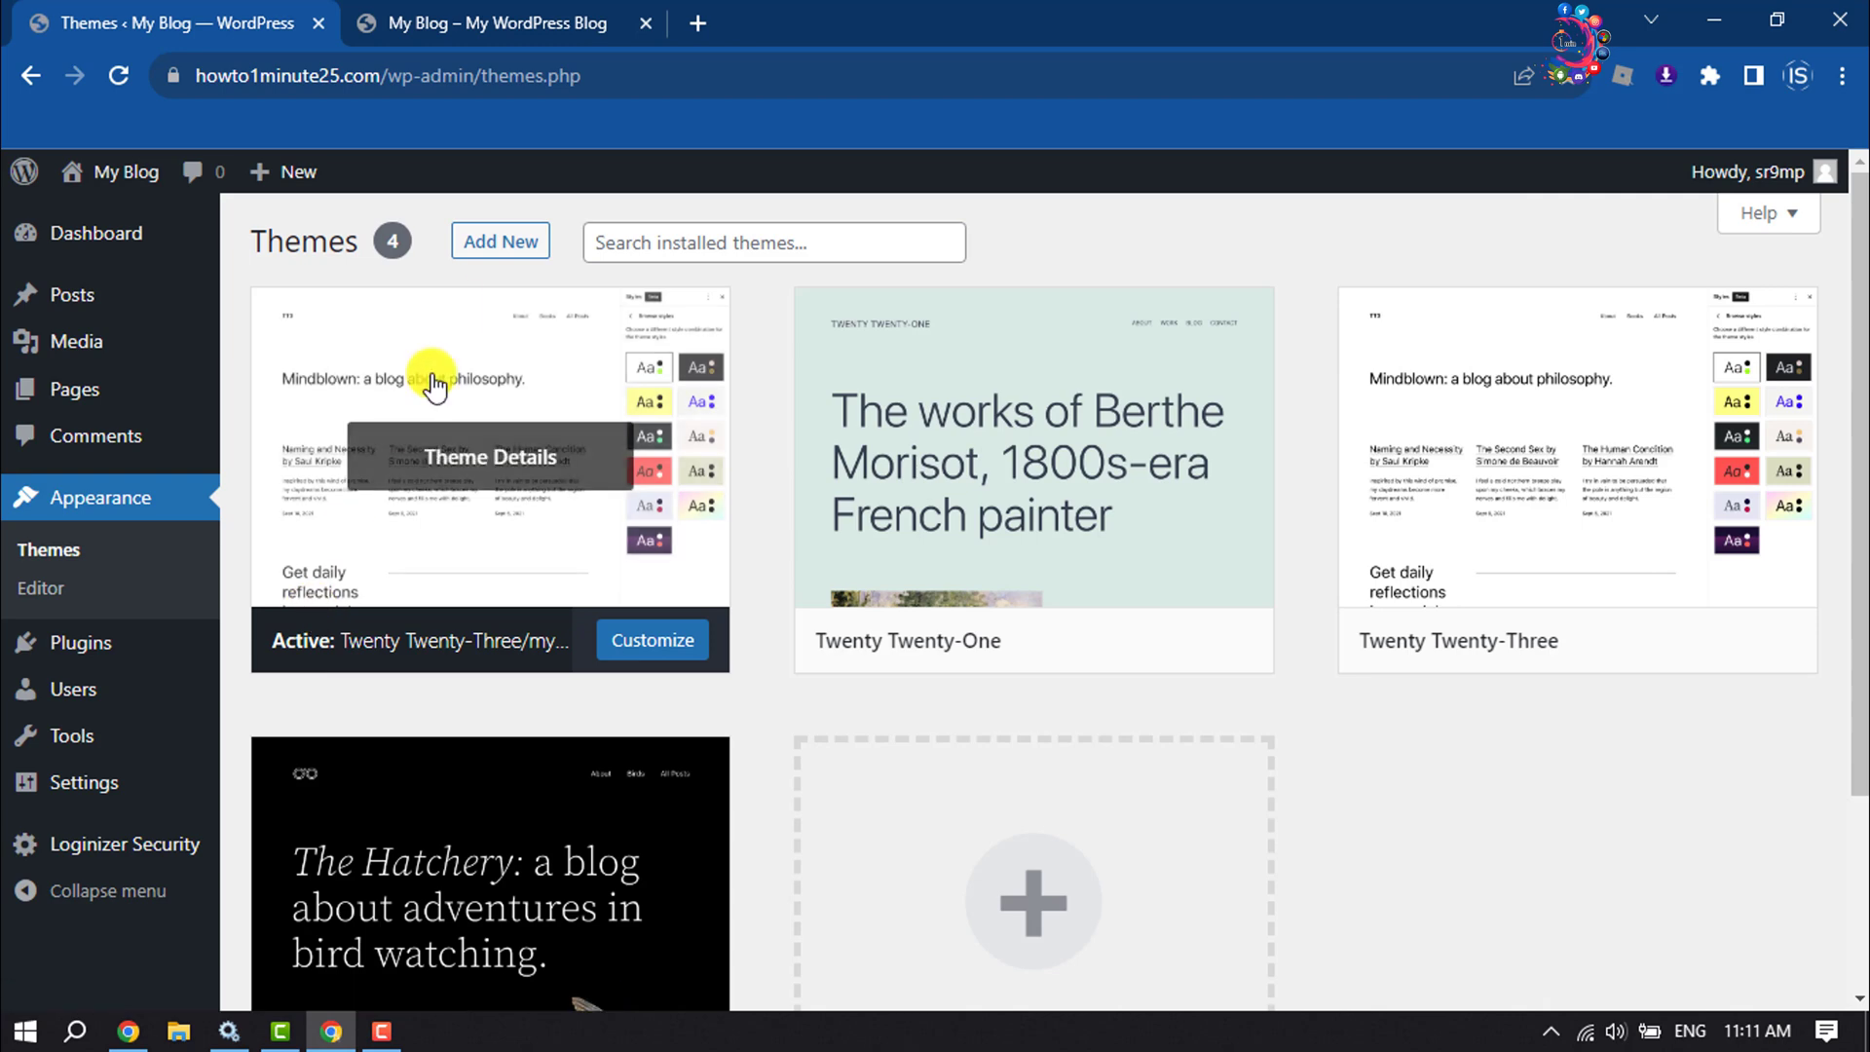
click(497, 251)
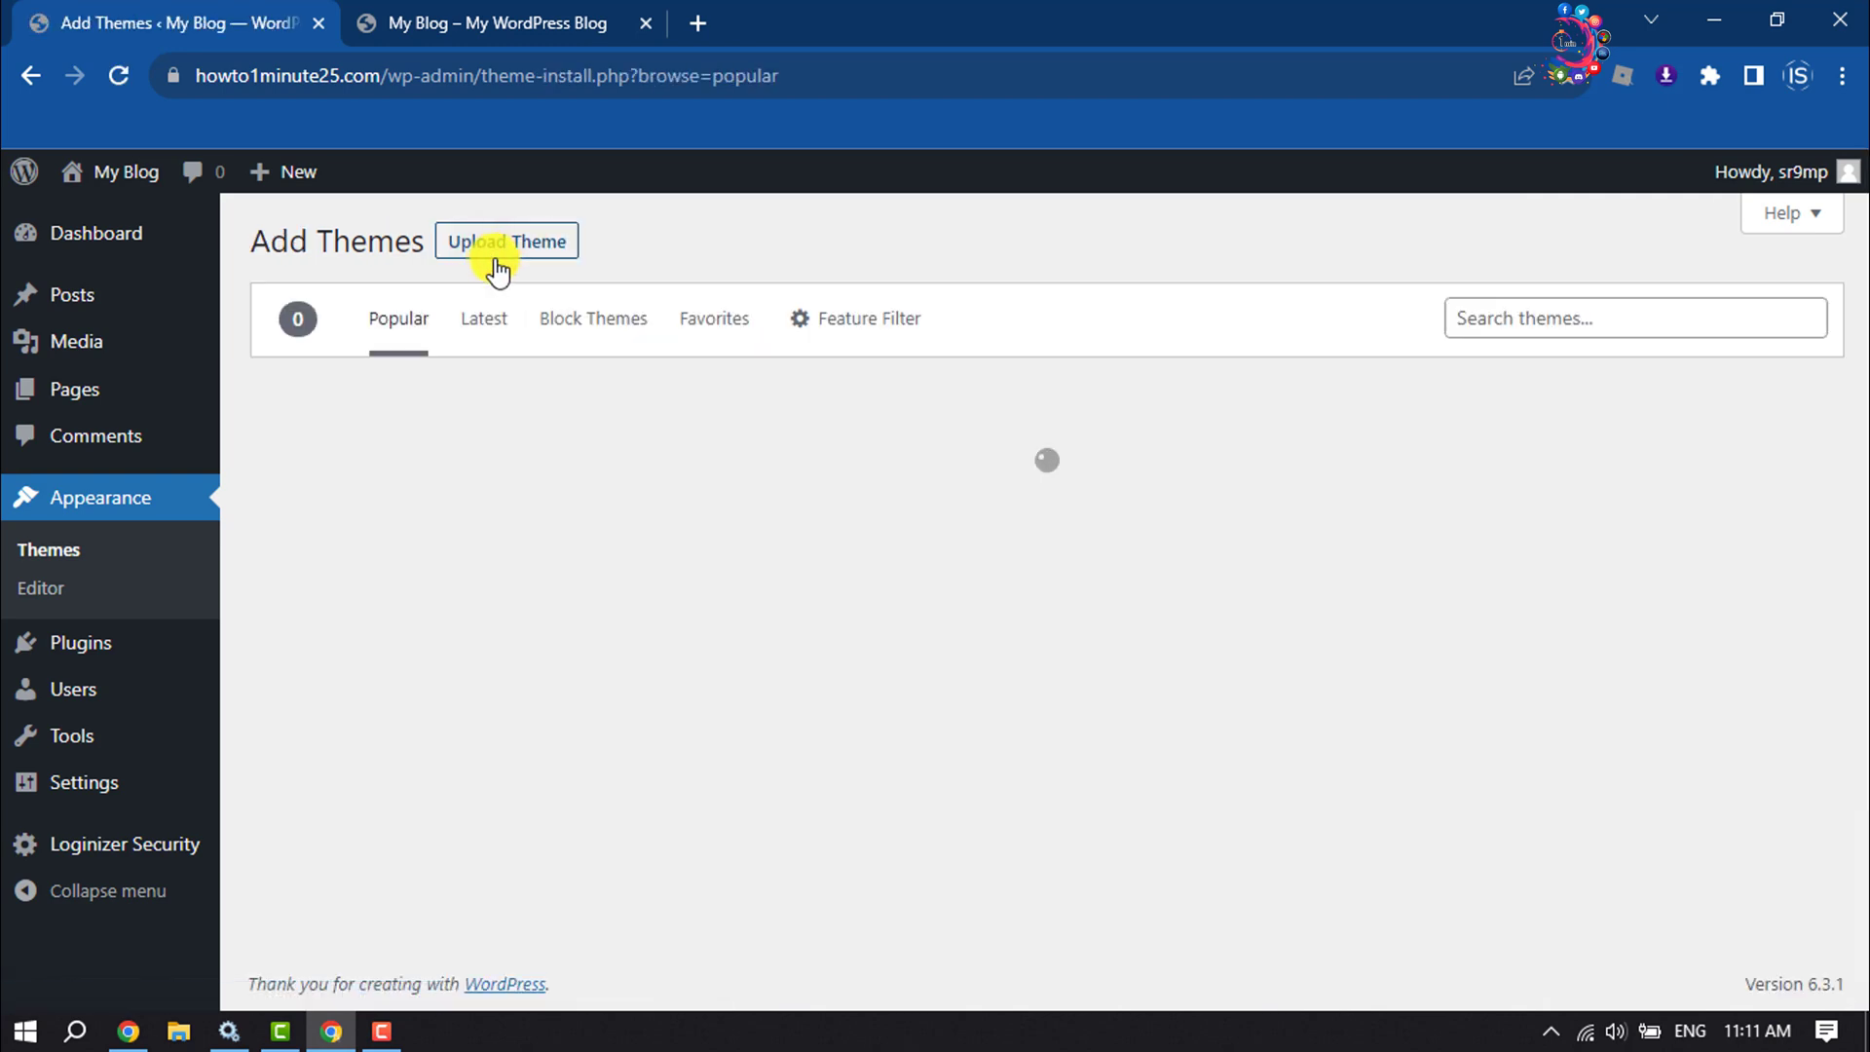
click(1509, 326)
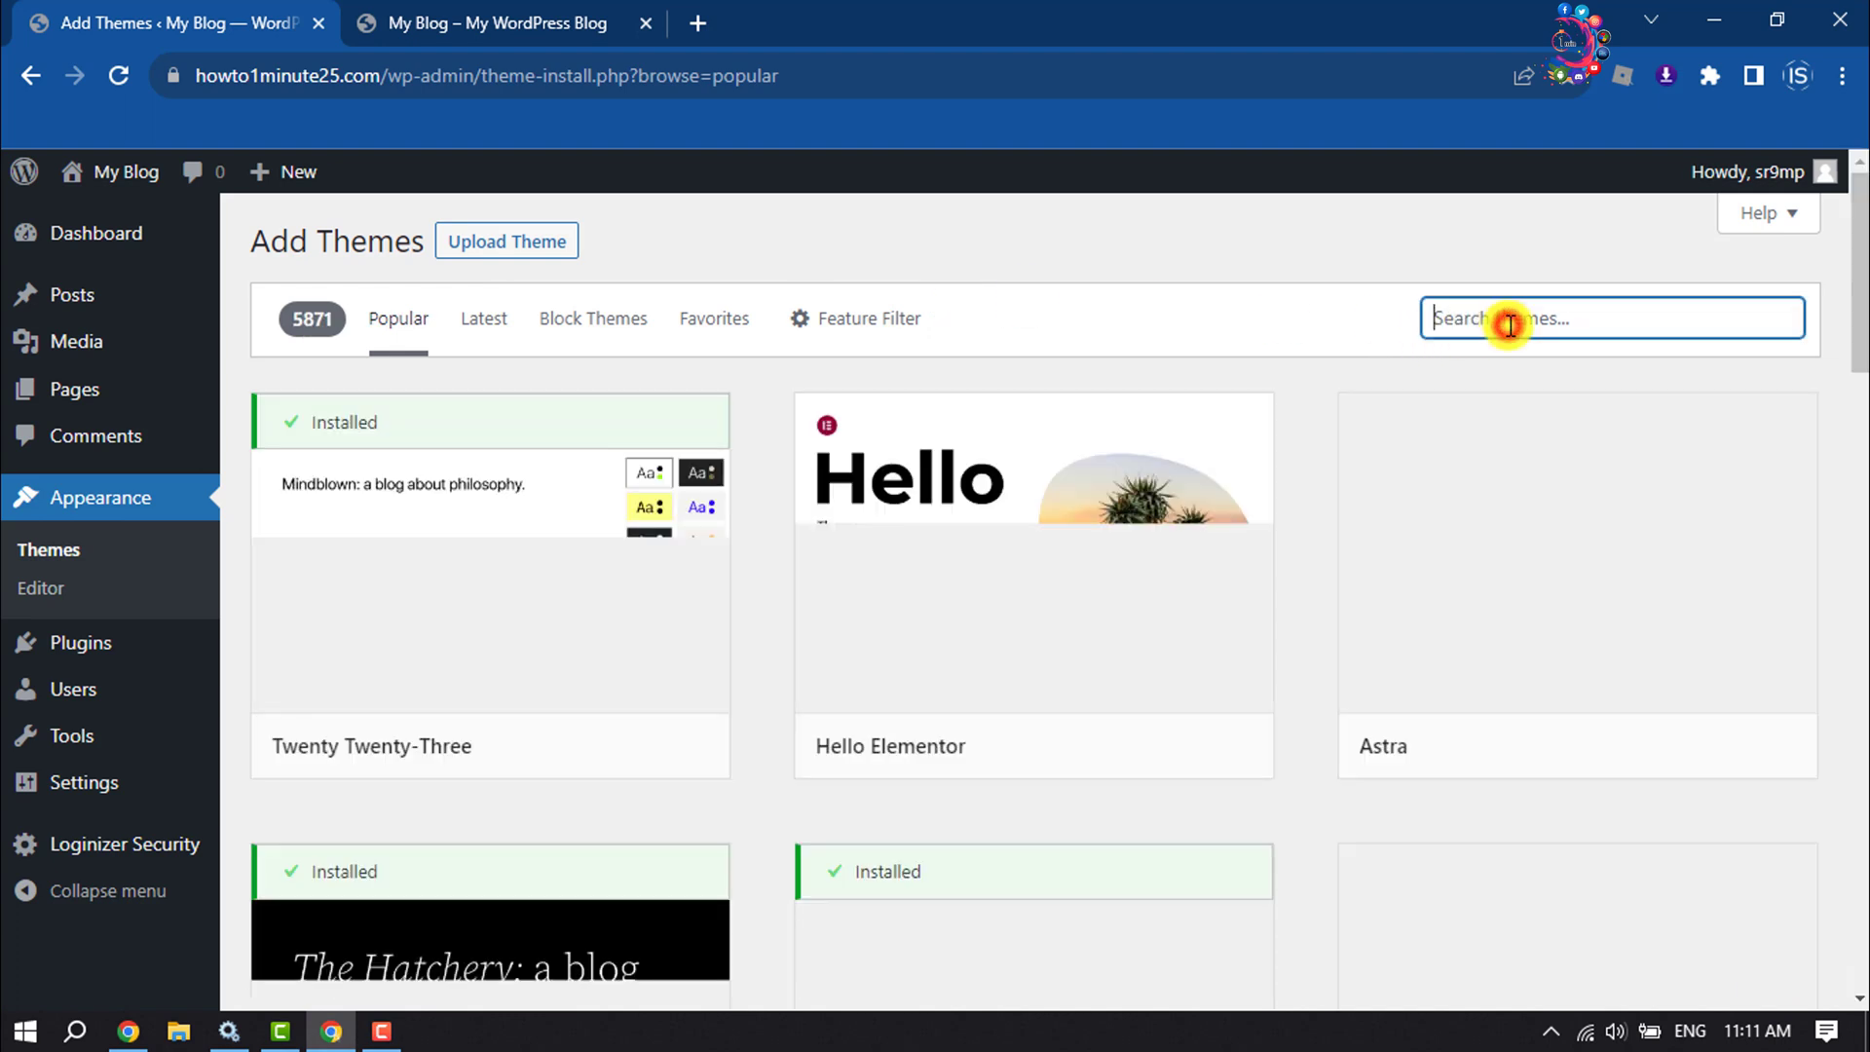
click(1509, 326)
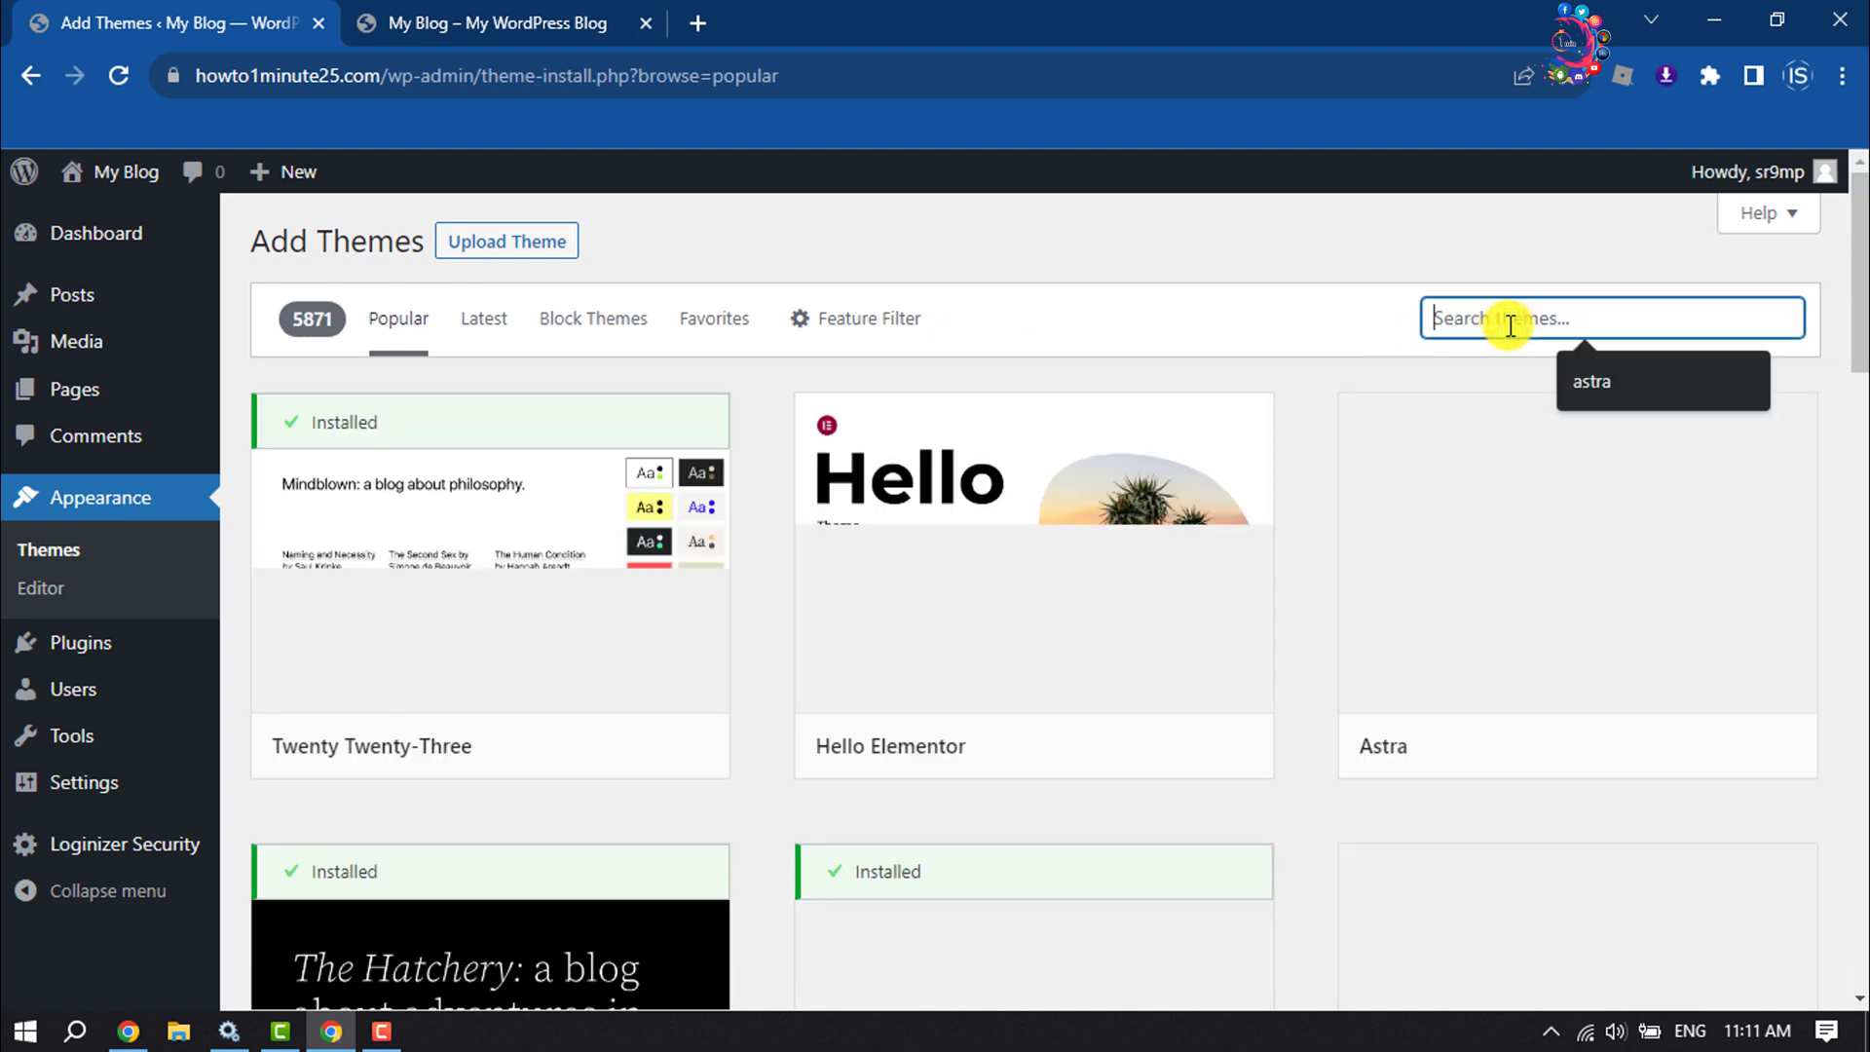
text(ast)
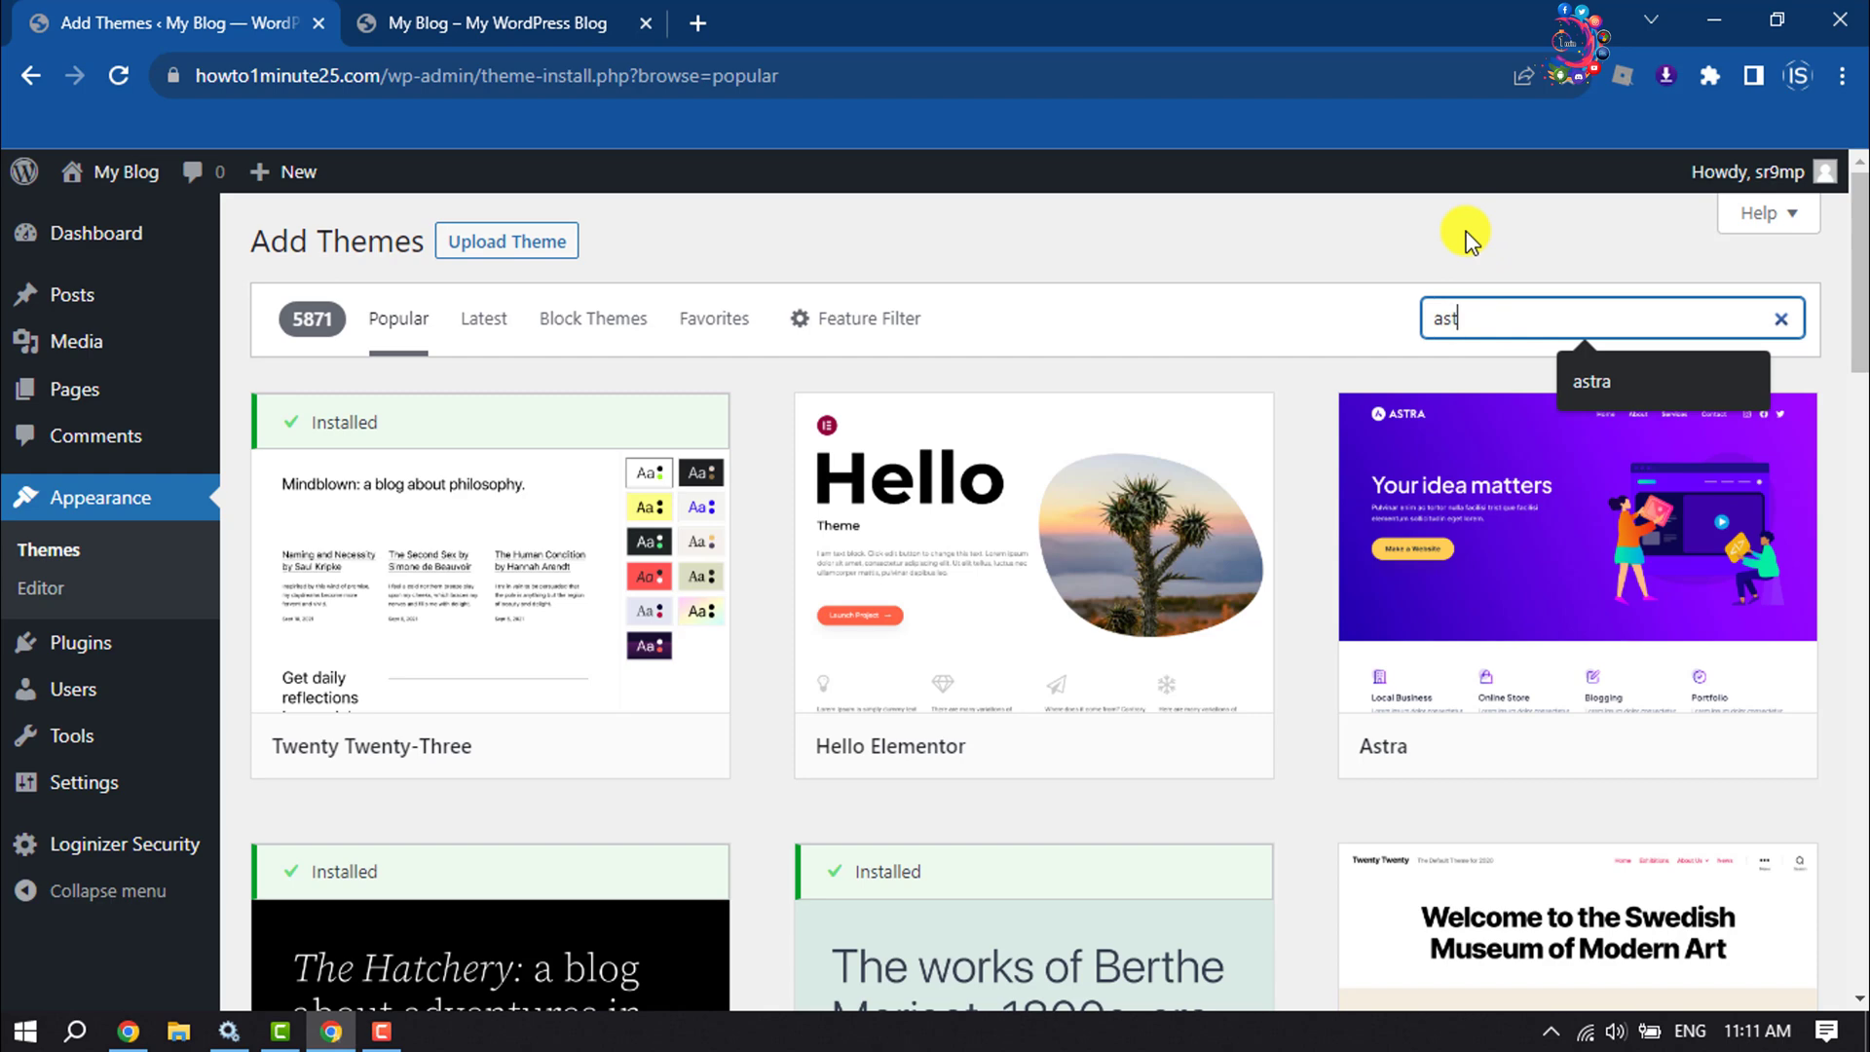
text(ra)
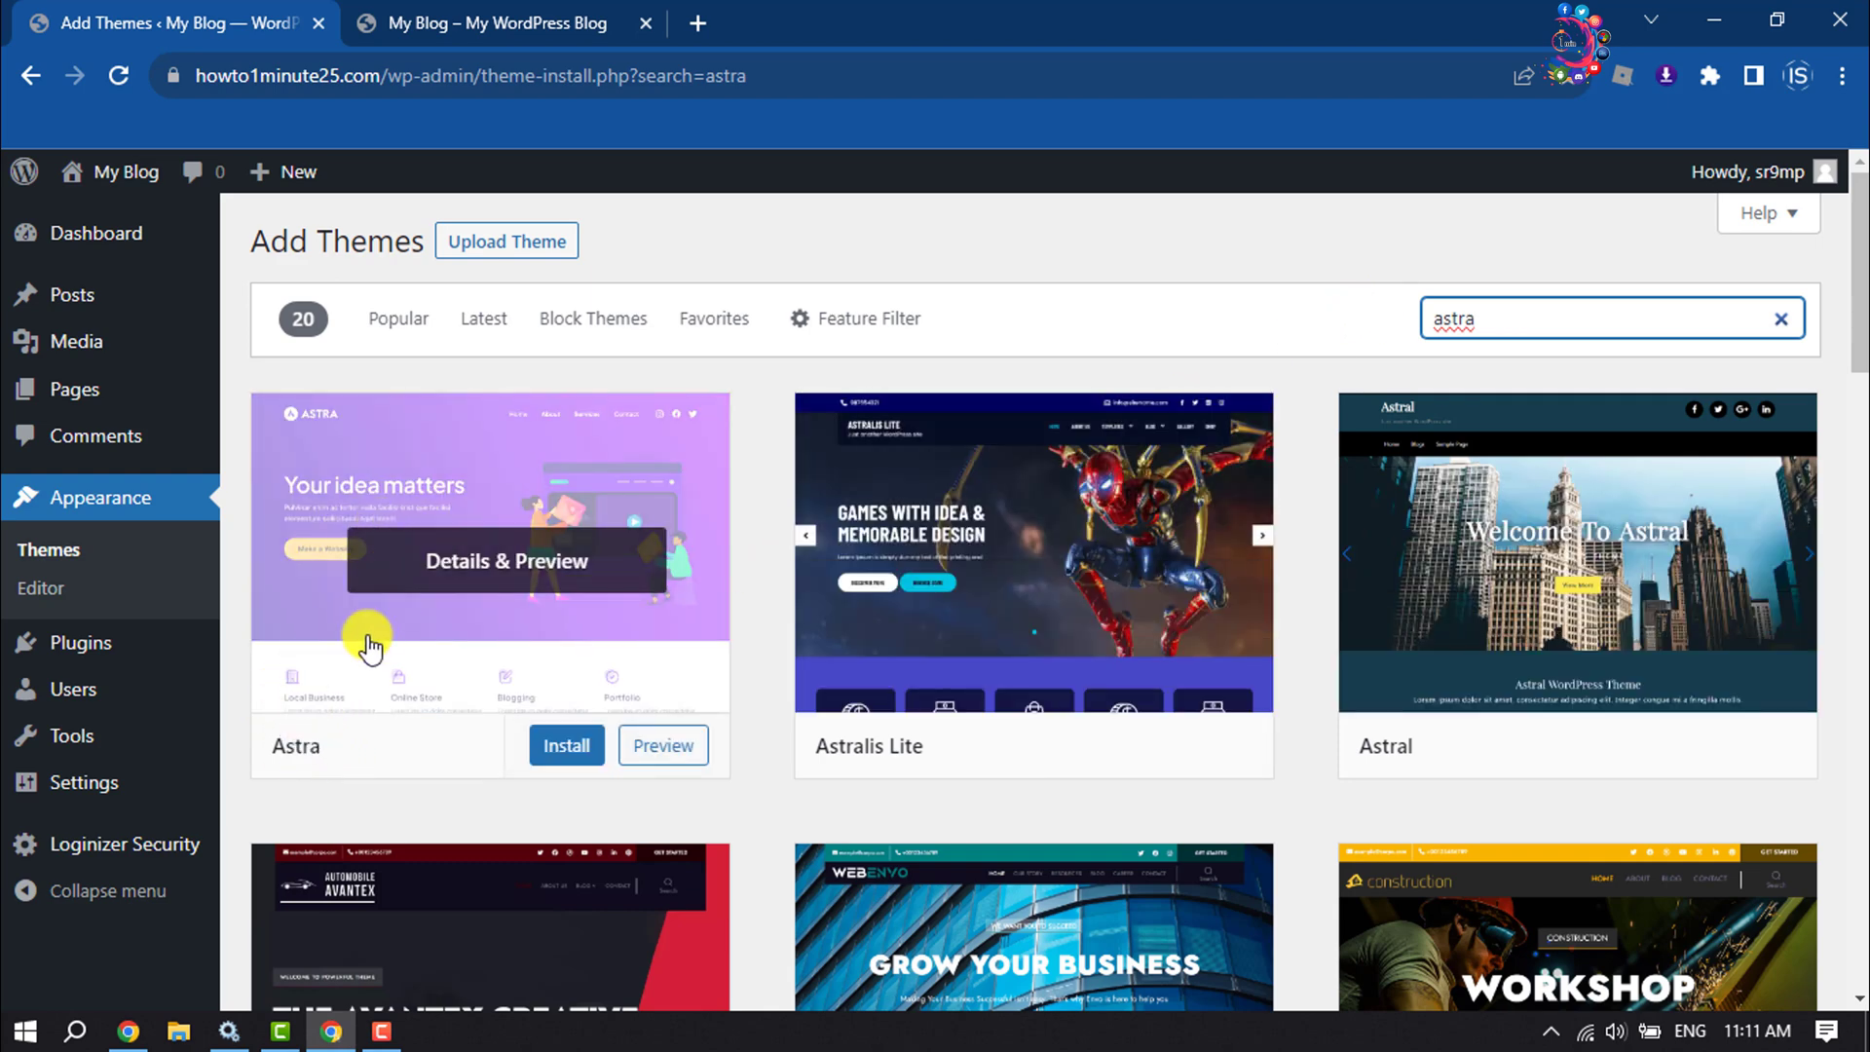
Install and activate Astra, install its Starter Templates, and pick Elementor as page builder
click(563, 757)
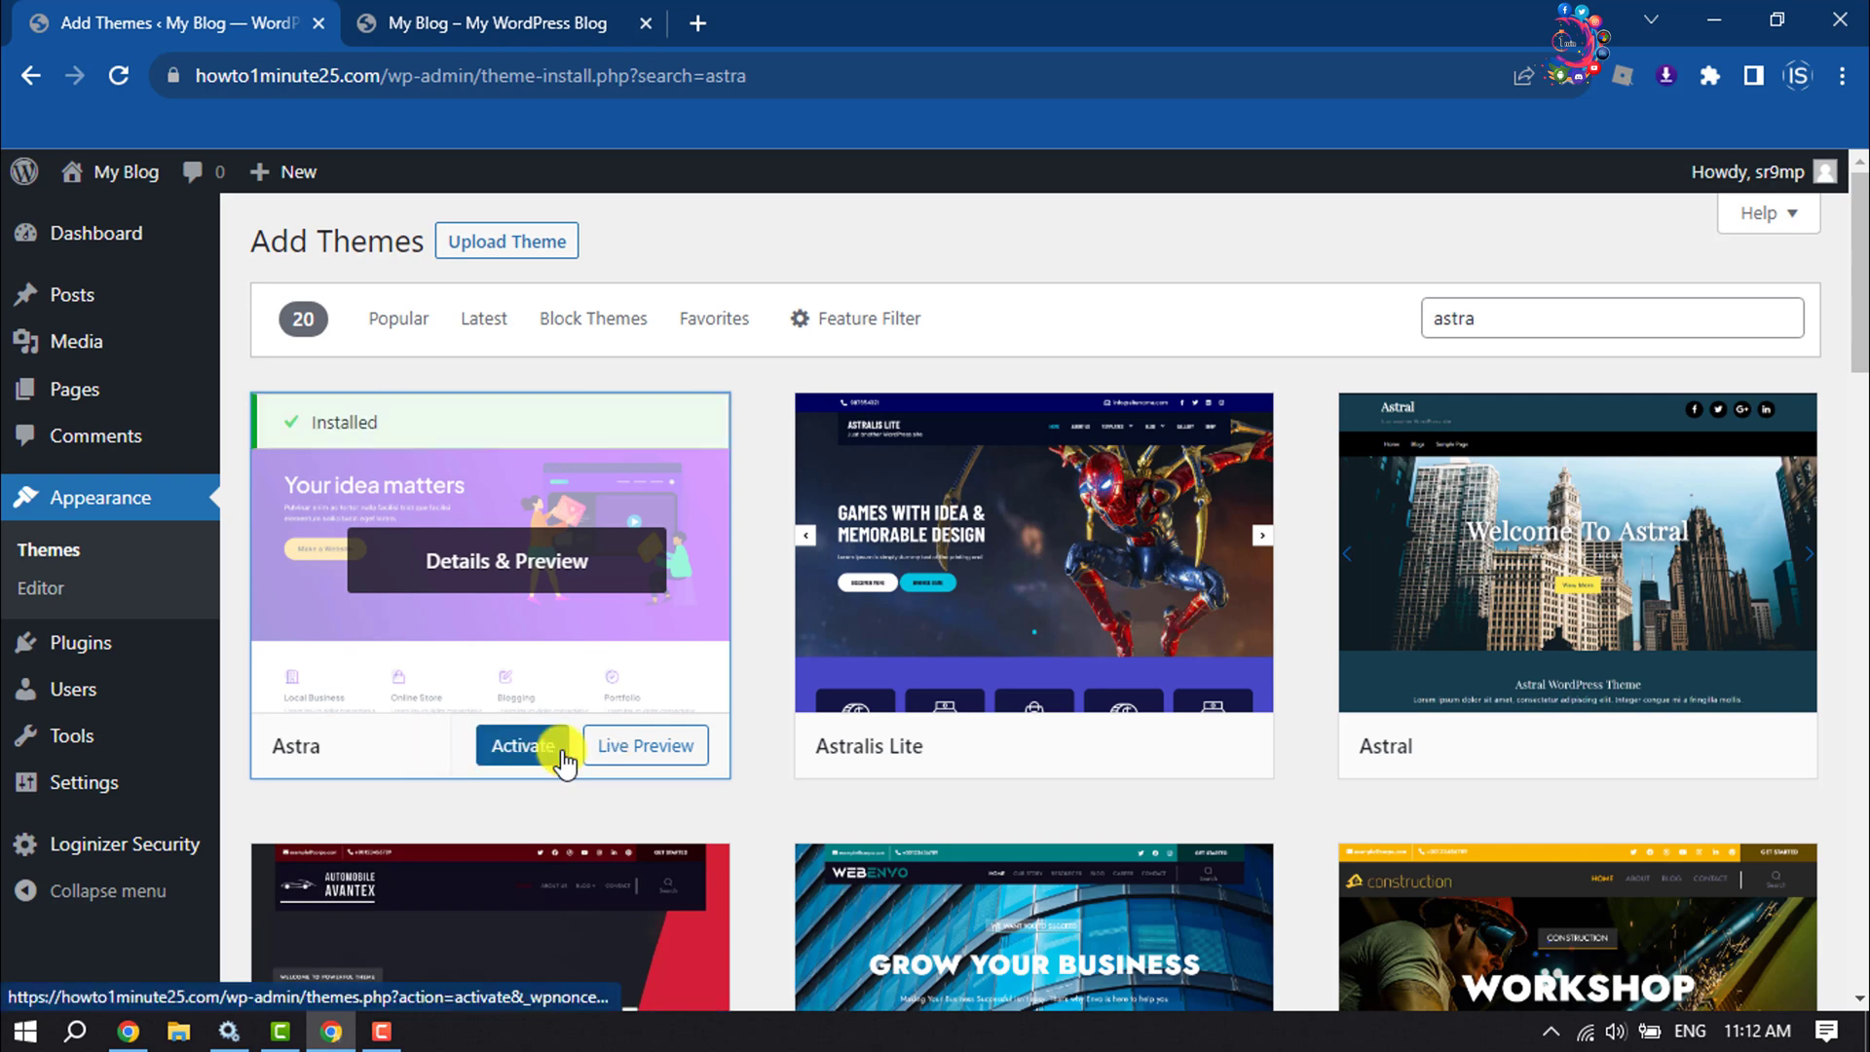
click(527, 752)
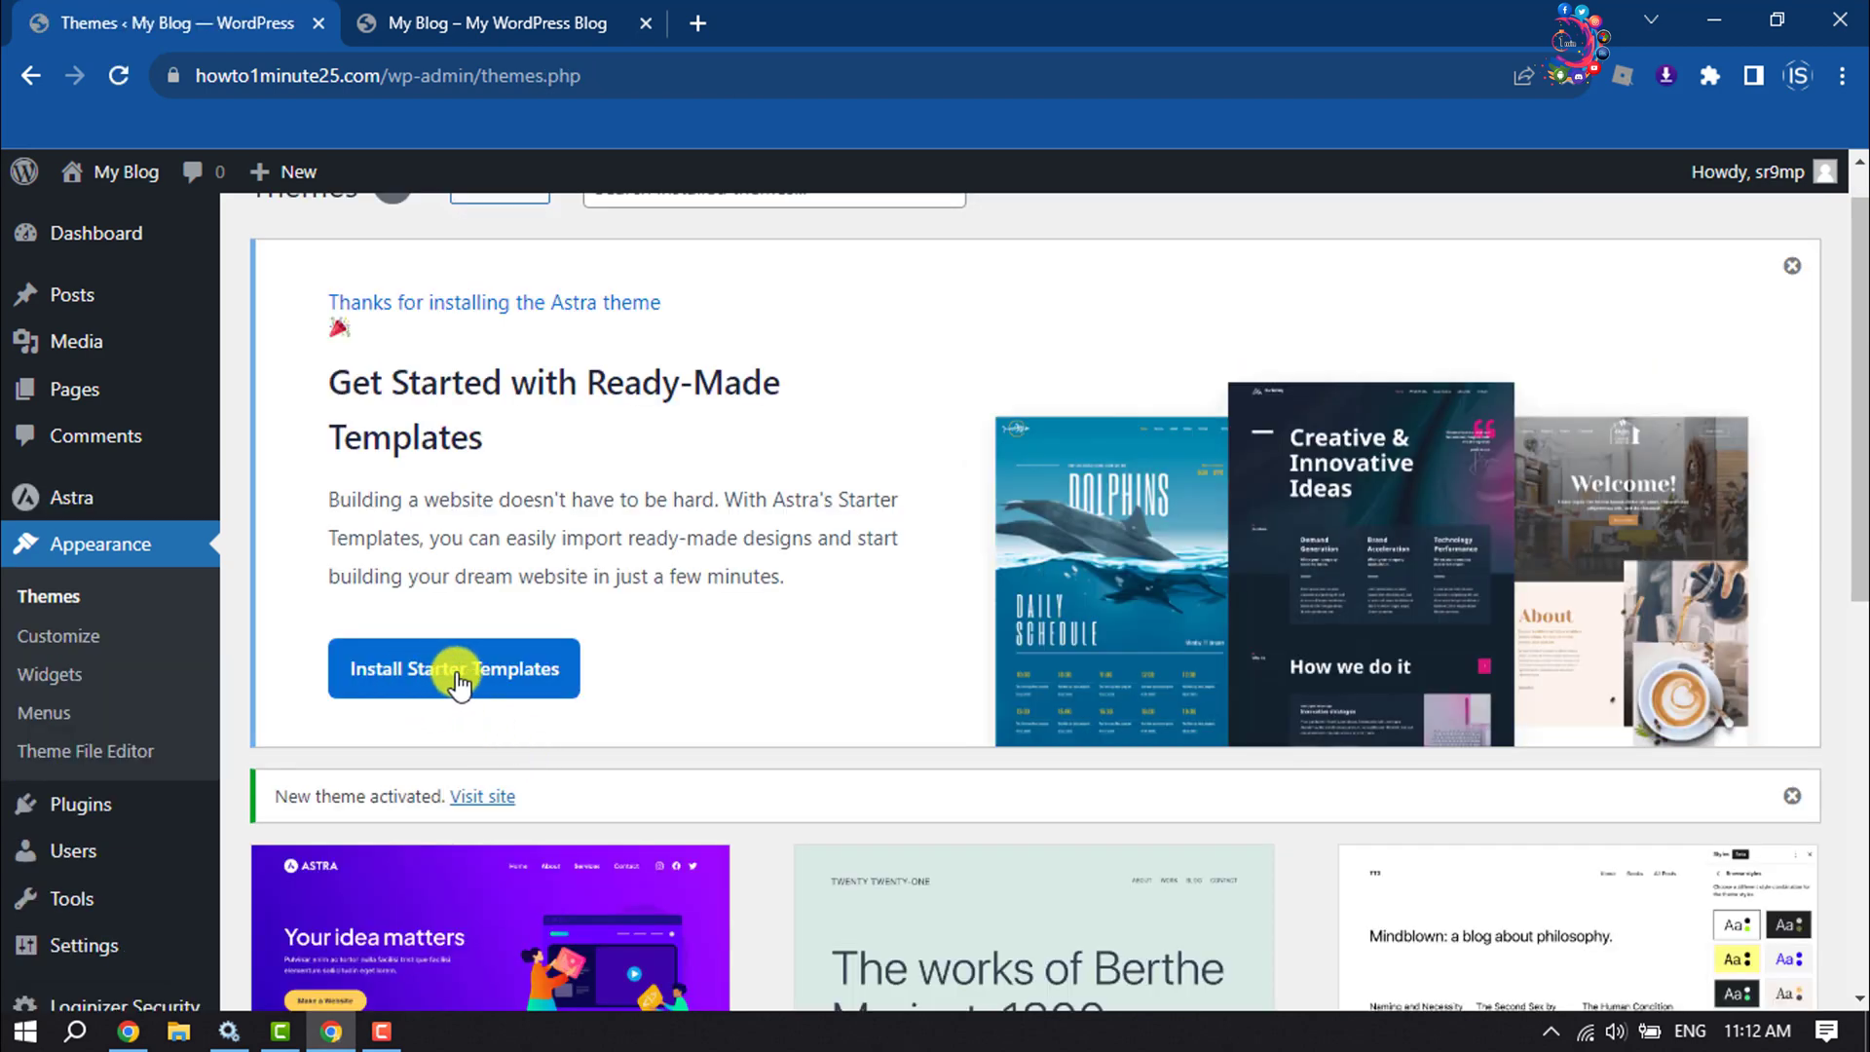
click(495, 681)
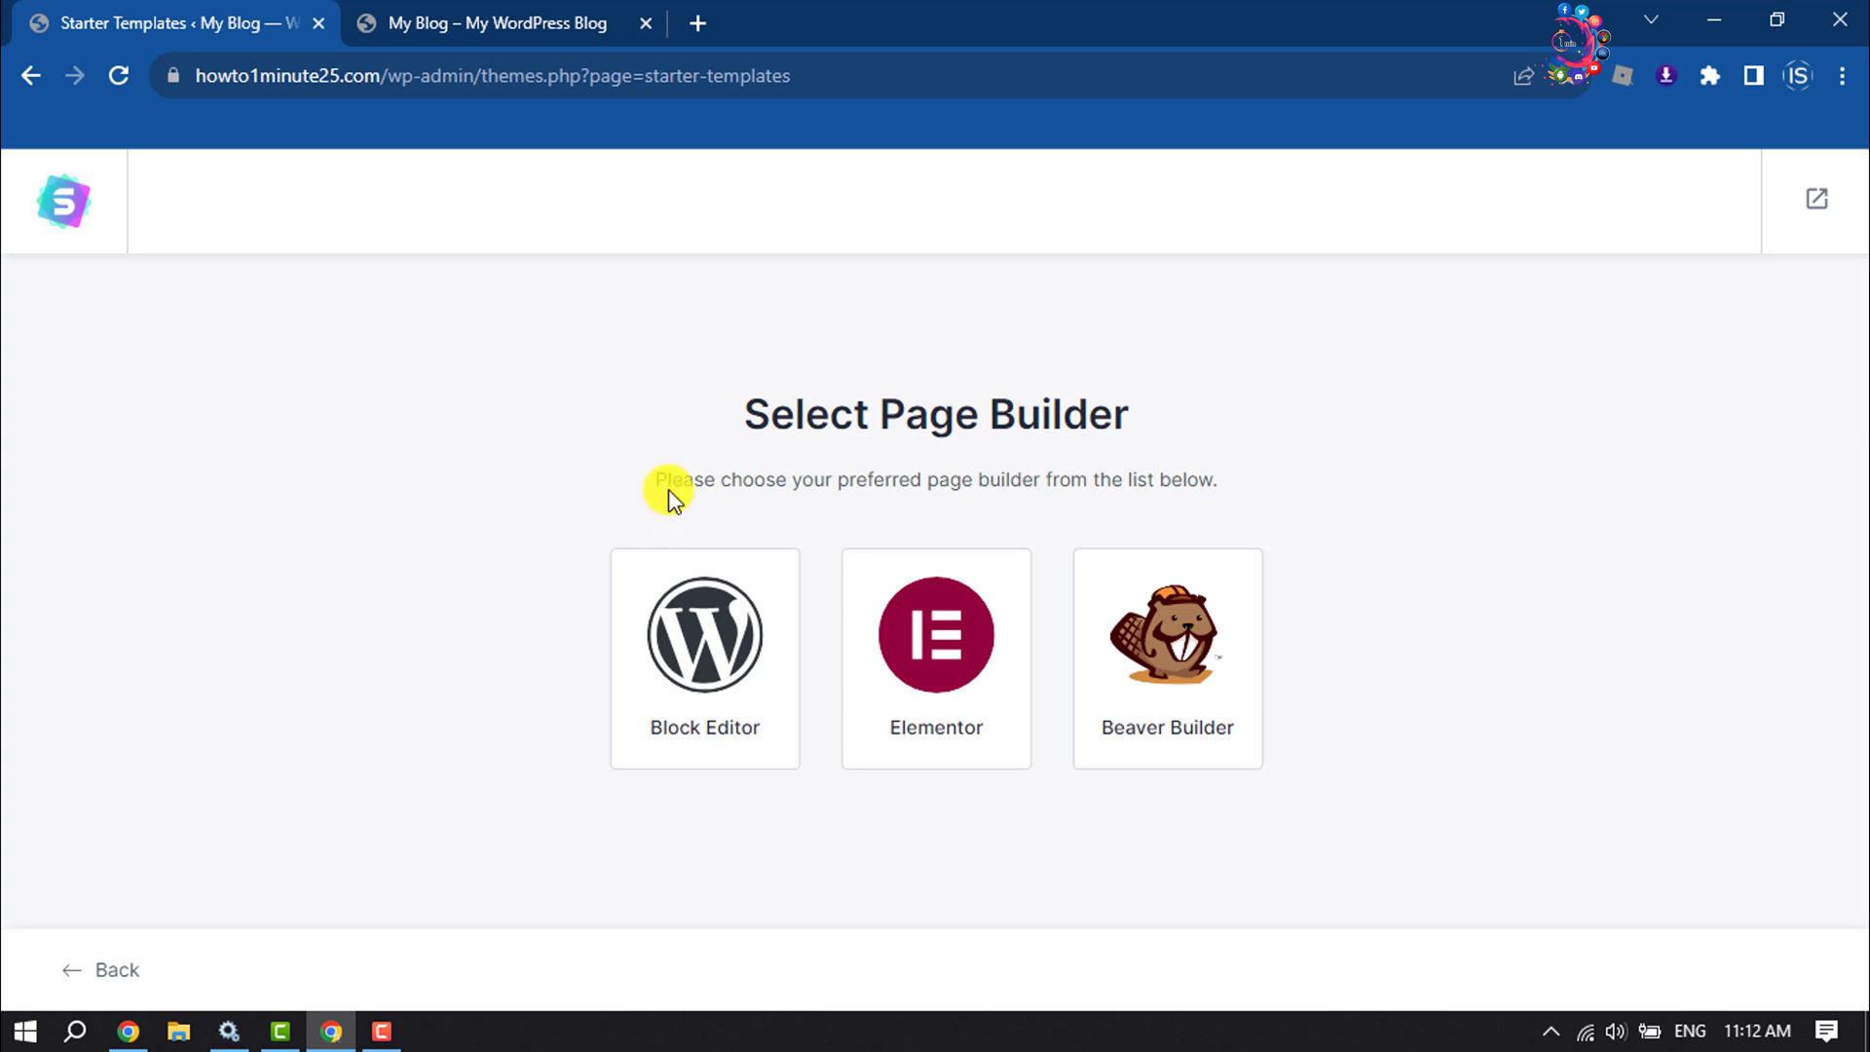
click(944, 668)
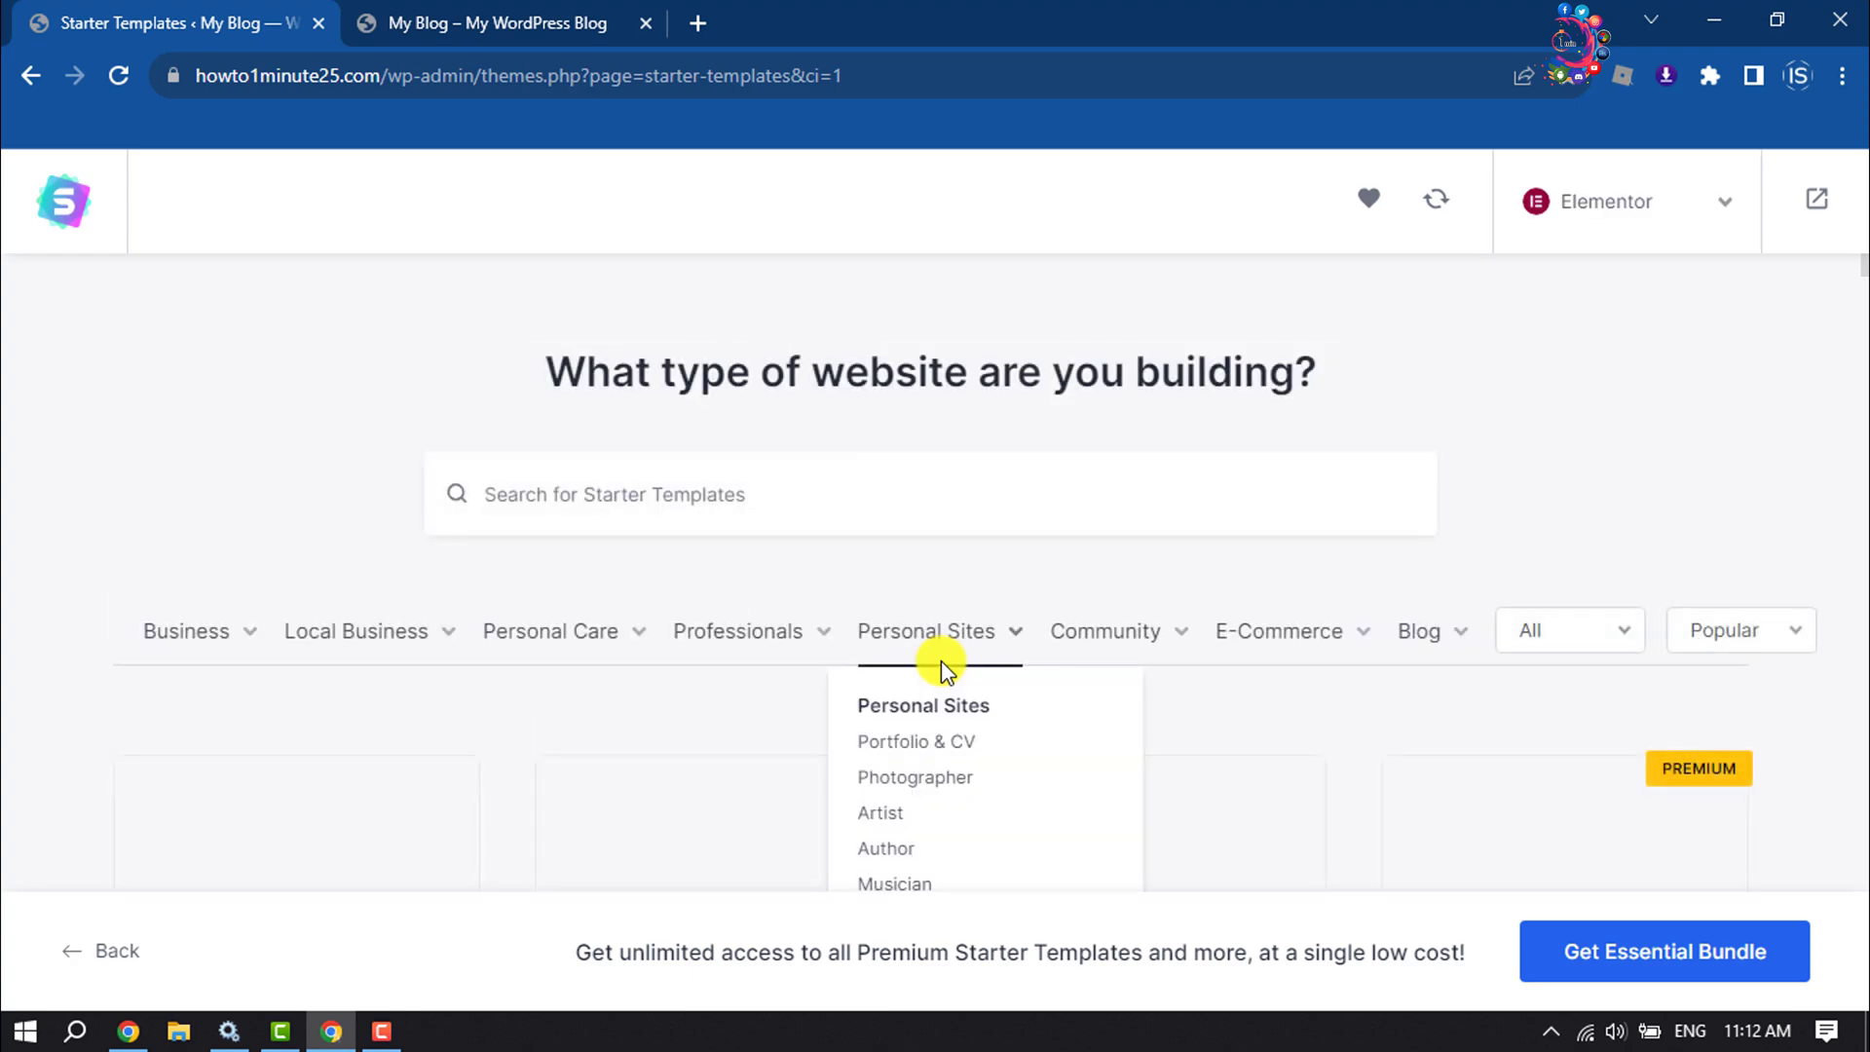
Scroll through the Elementor starter template gallery
scroll(816, 692, down, 5)
scroll(809, 758, up, 4)
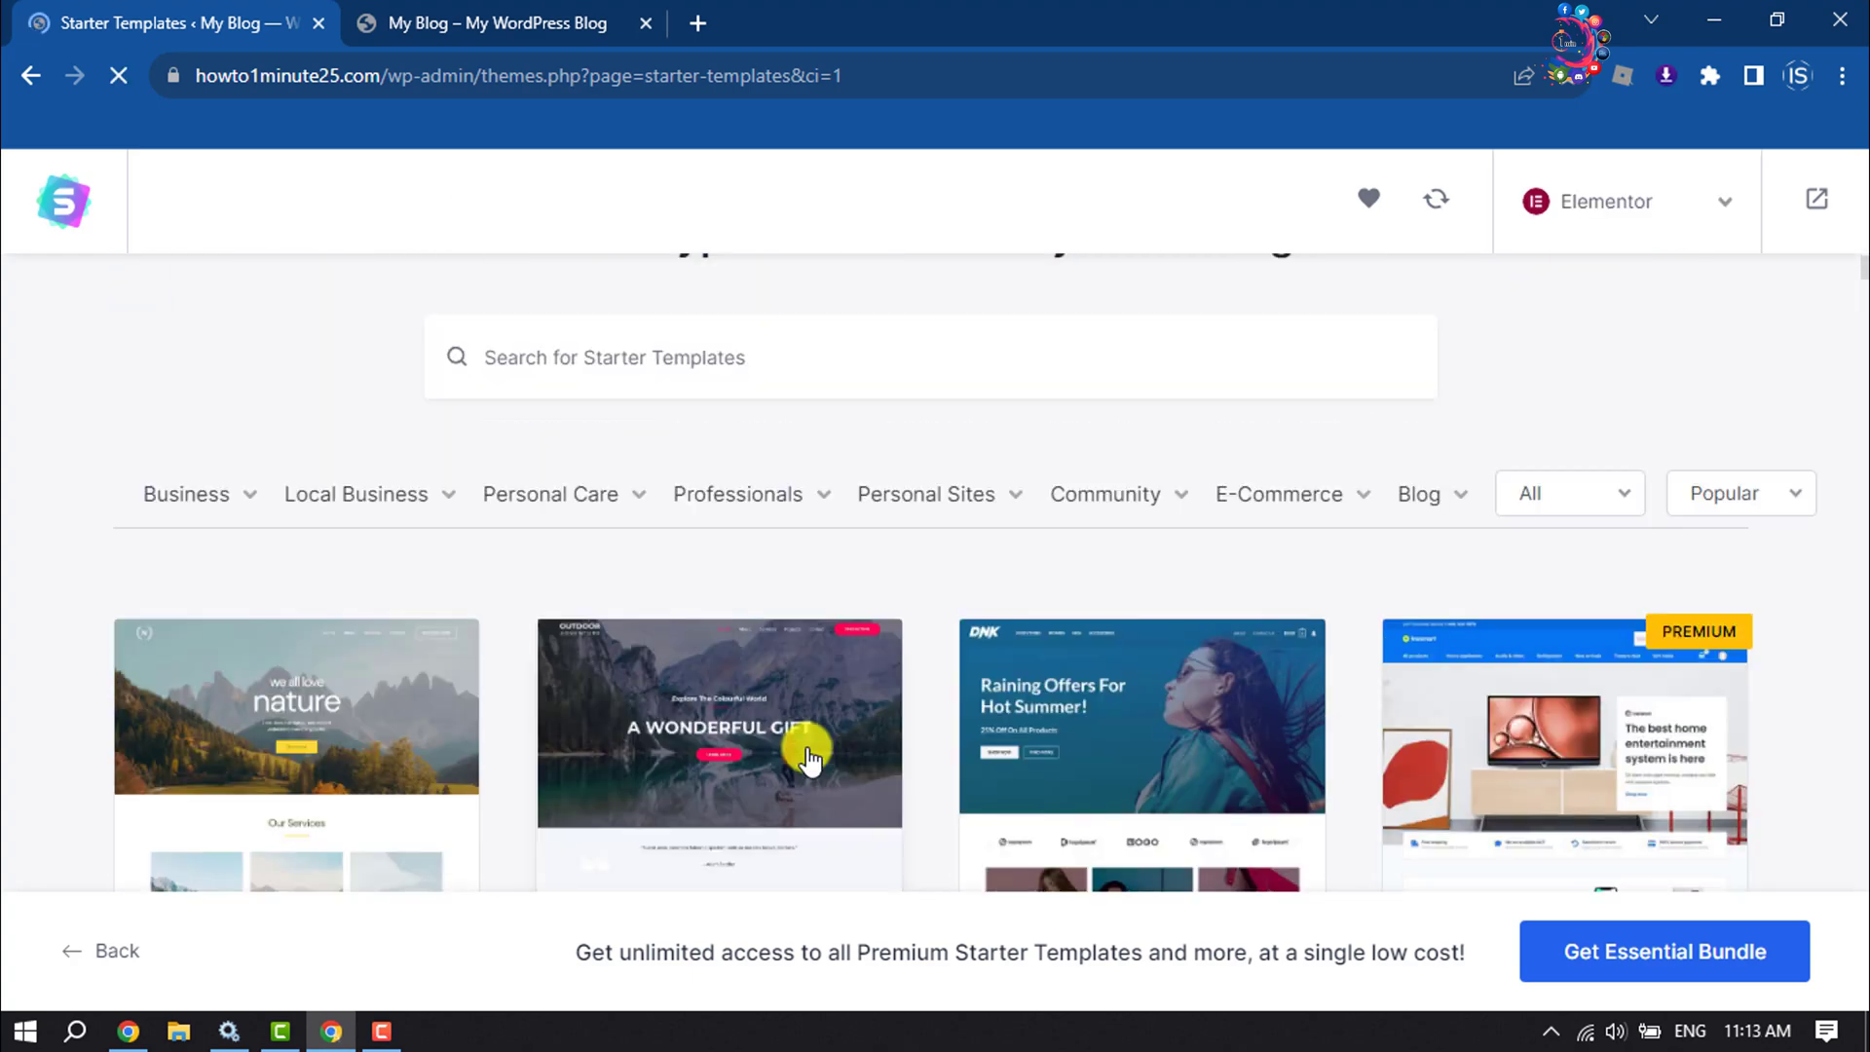
scroll(808, 758, down, 5)
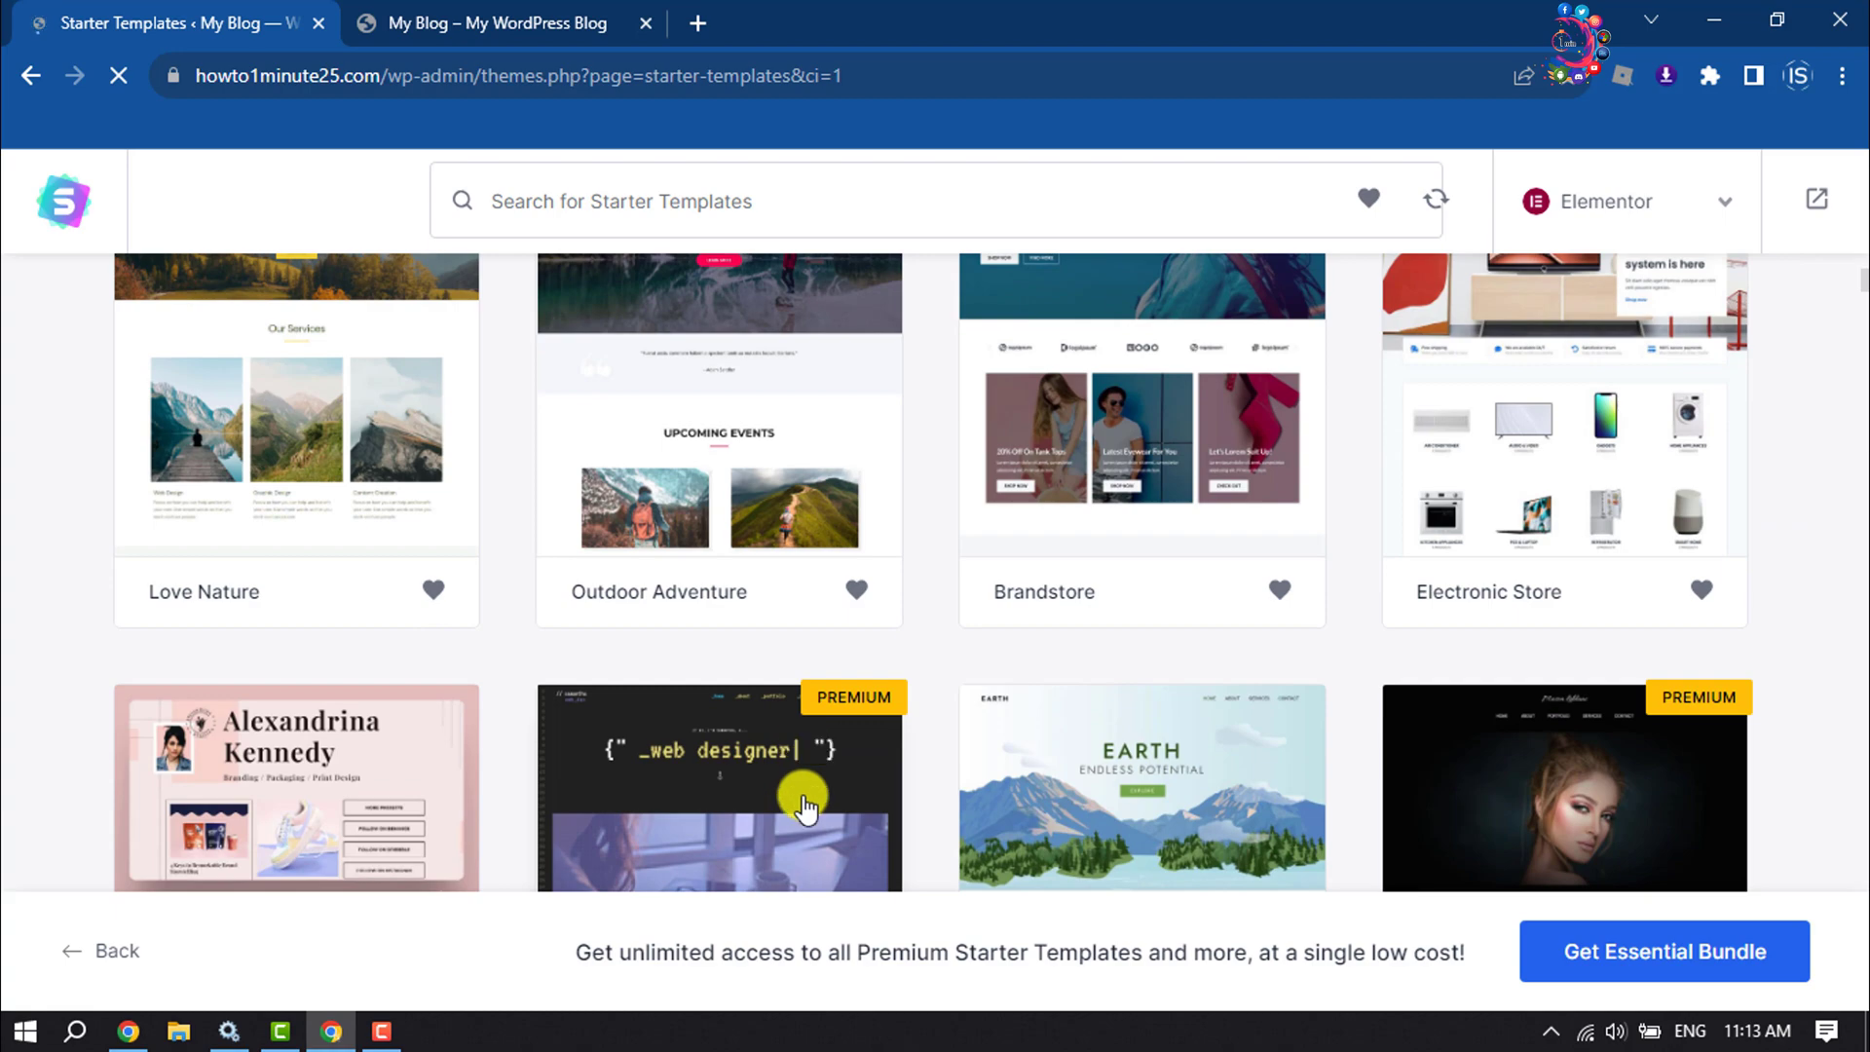
scroll(798, 813, down, 5)
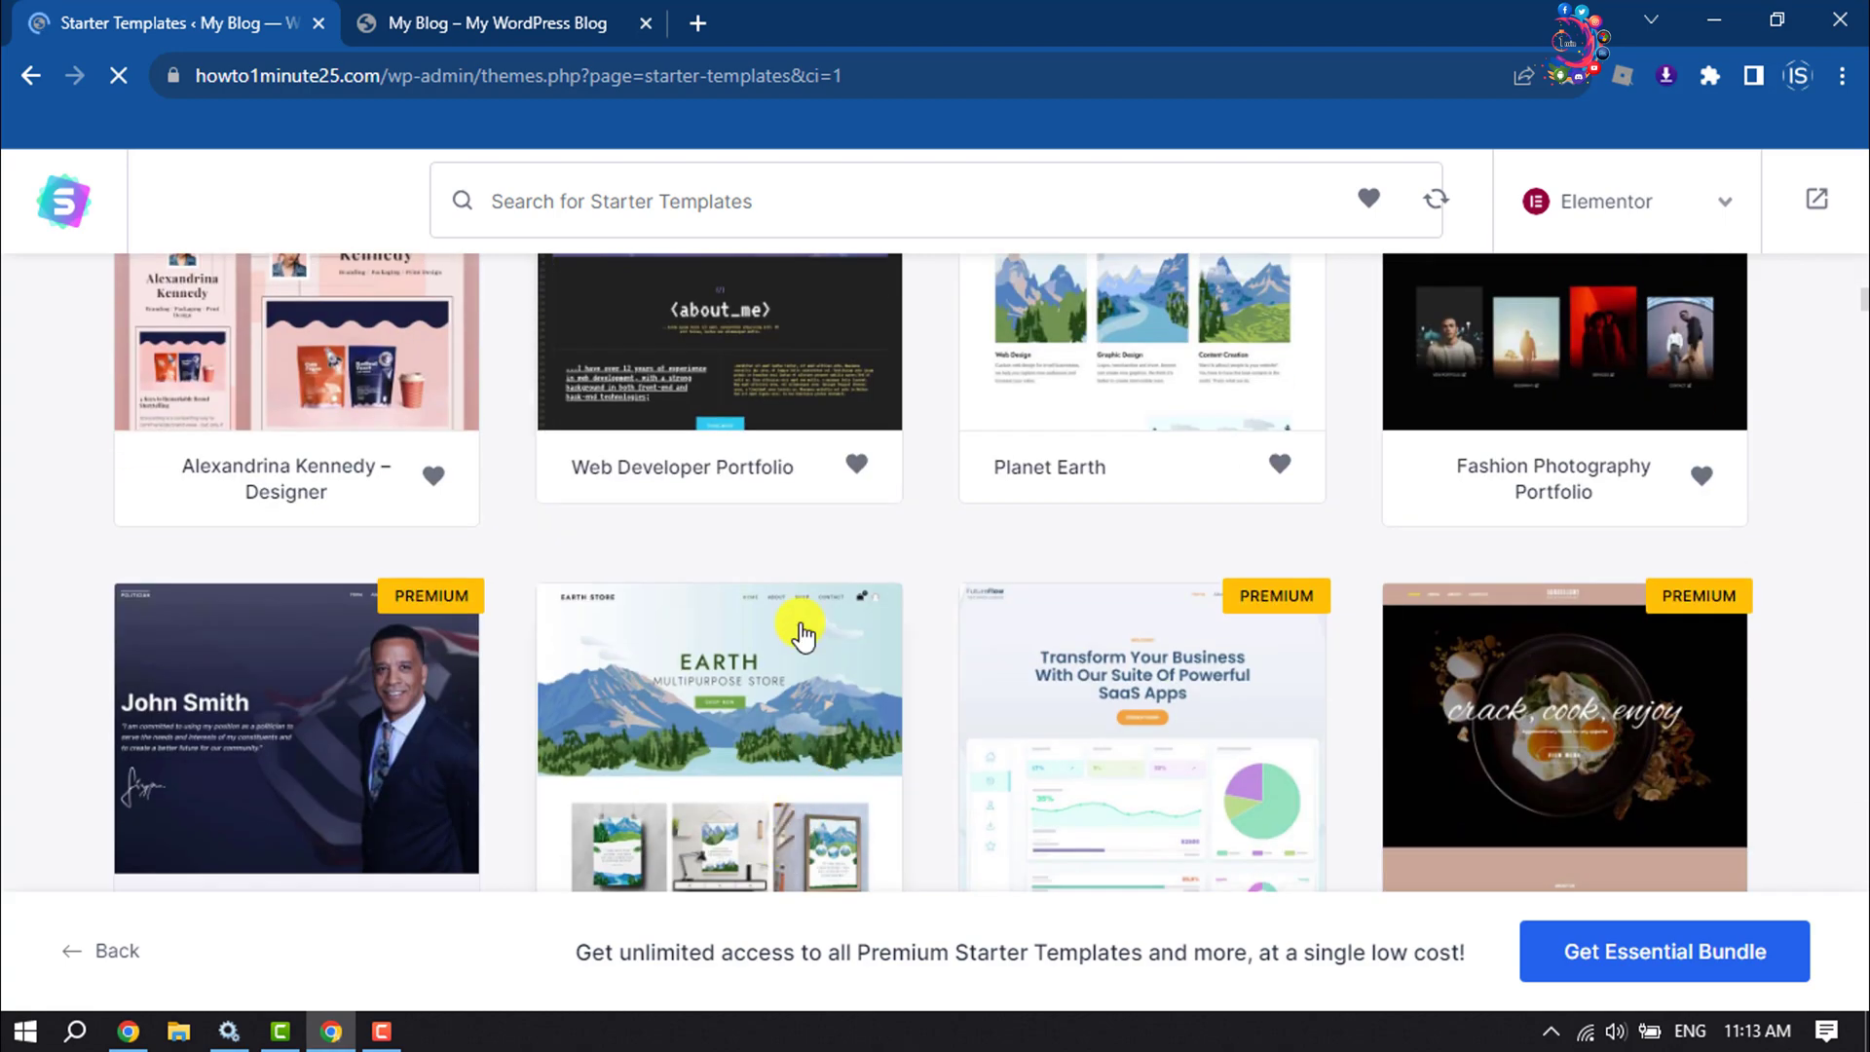
scroll(828, 698, down, 1)
scroll(808, 750, down, 3)
scroll(838, 740, down, 4)
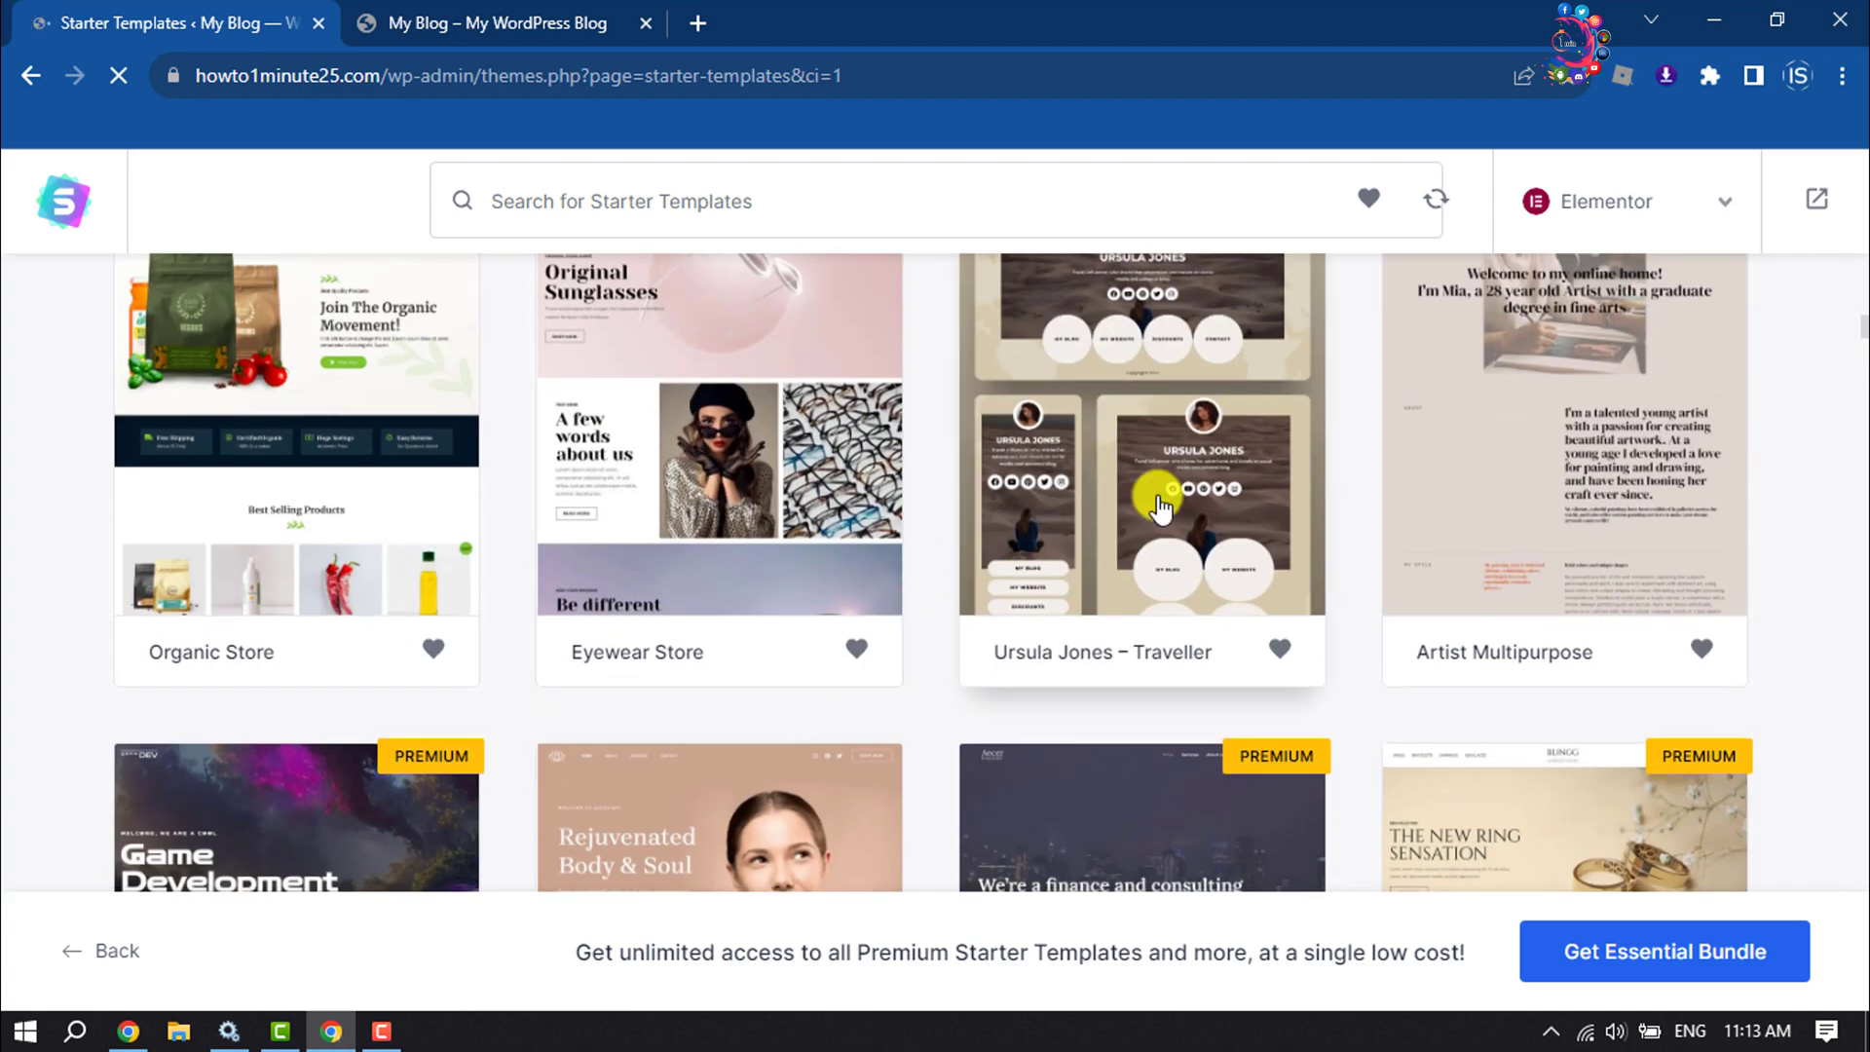
drag(1860, 327, 1860, 268)
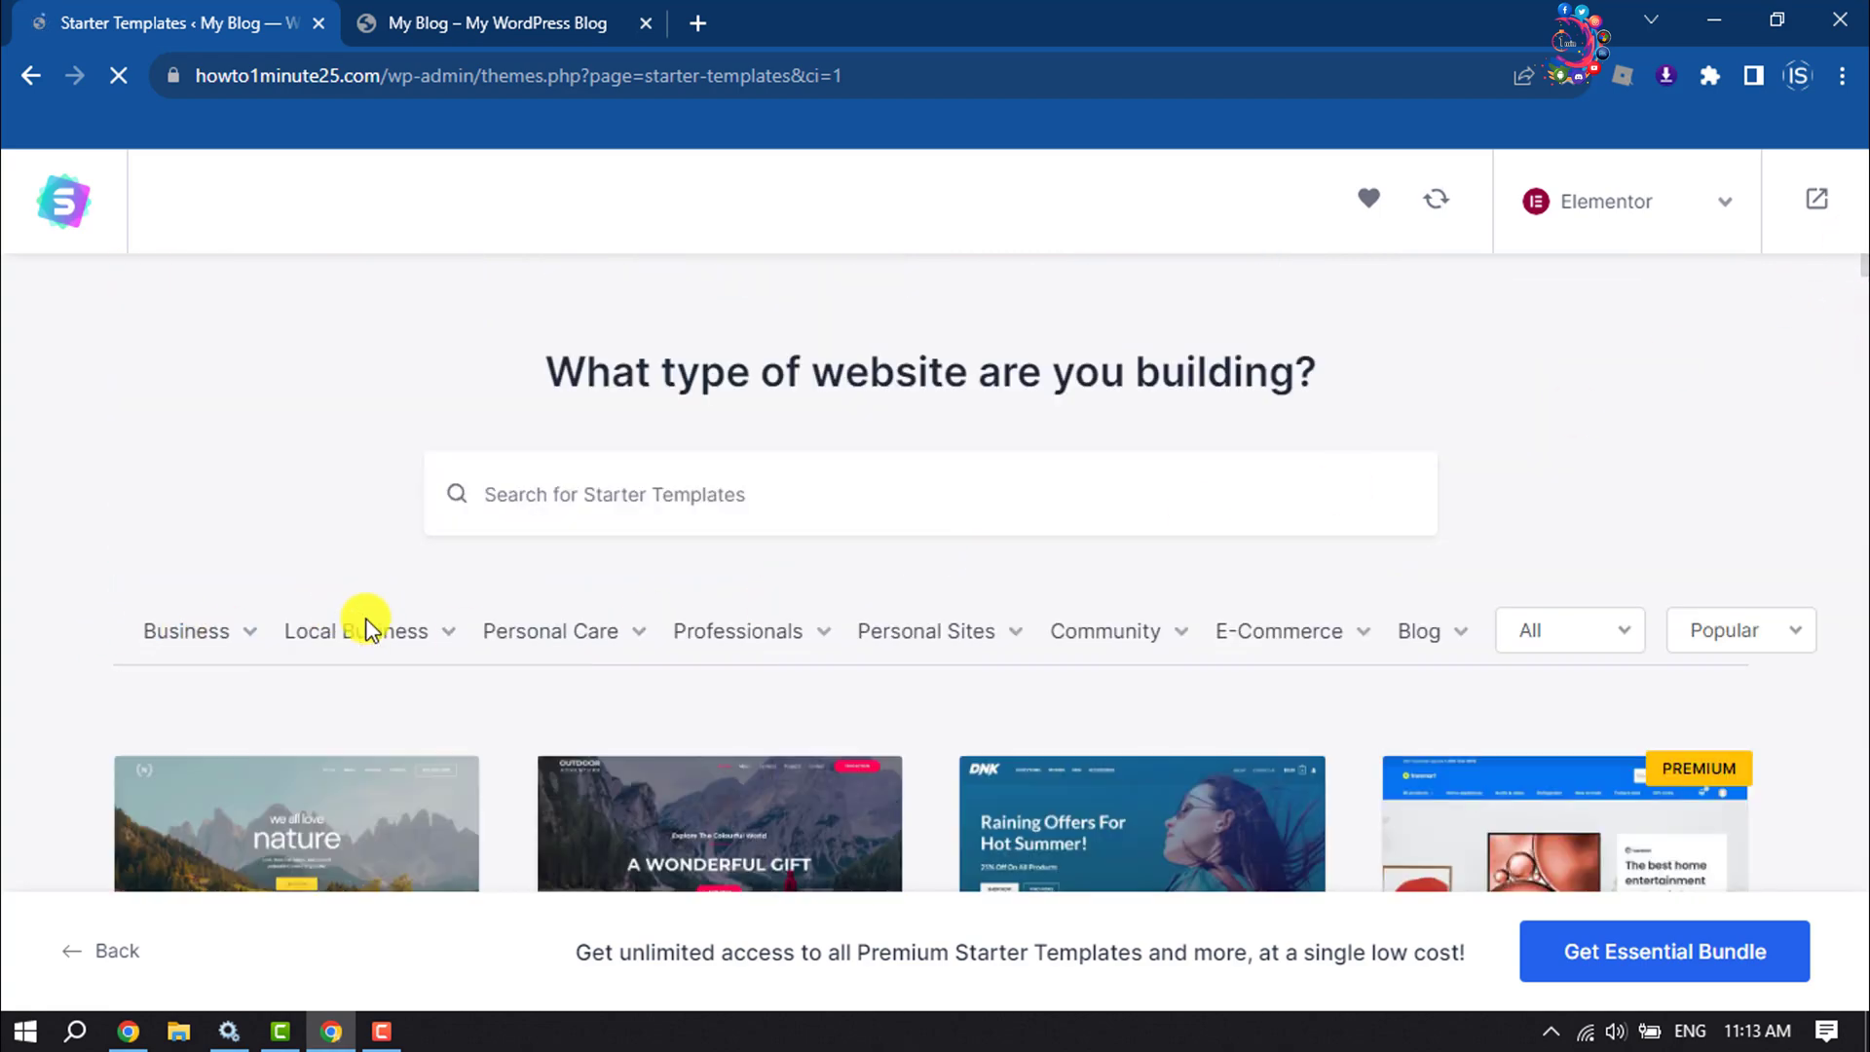
Browse more templates and bring up the Business category dropdown
mouse_move(331, 662)
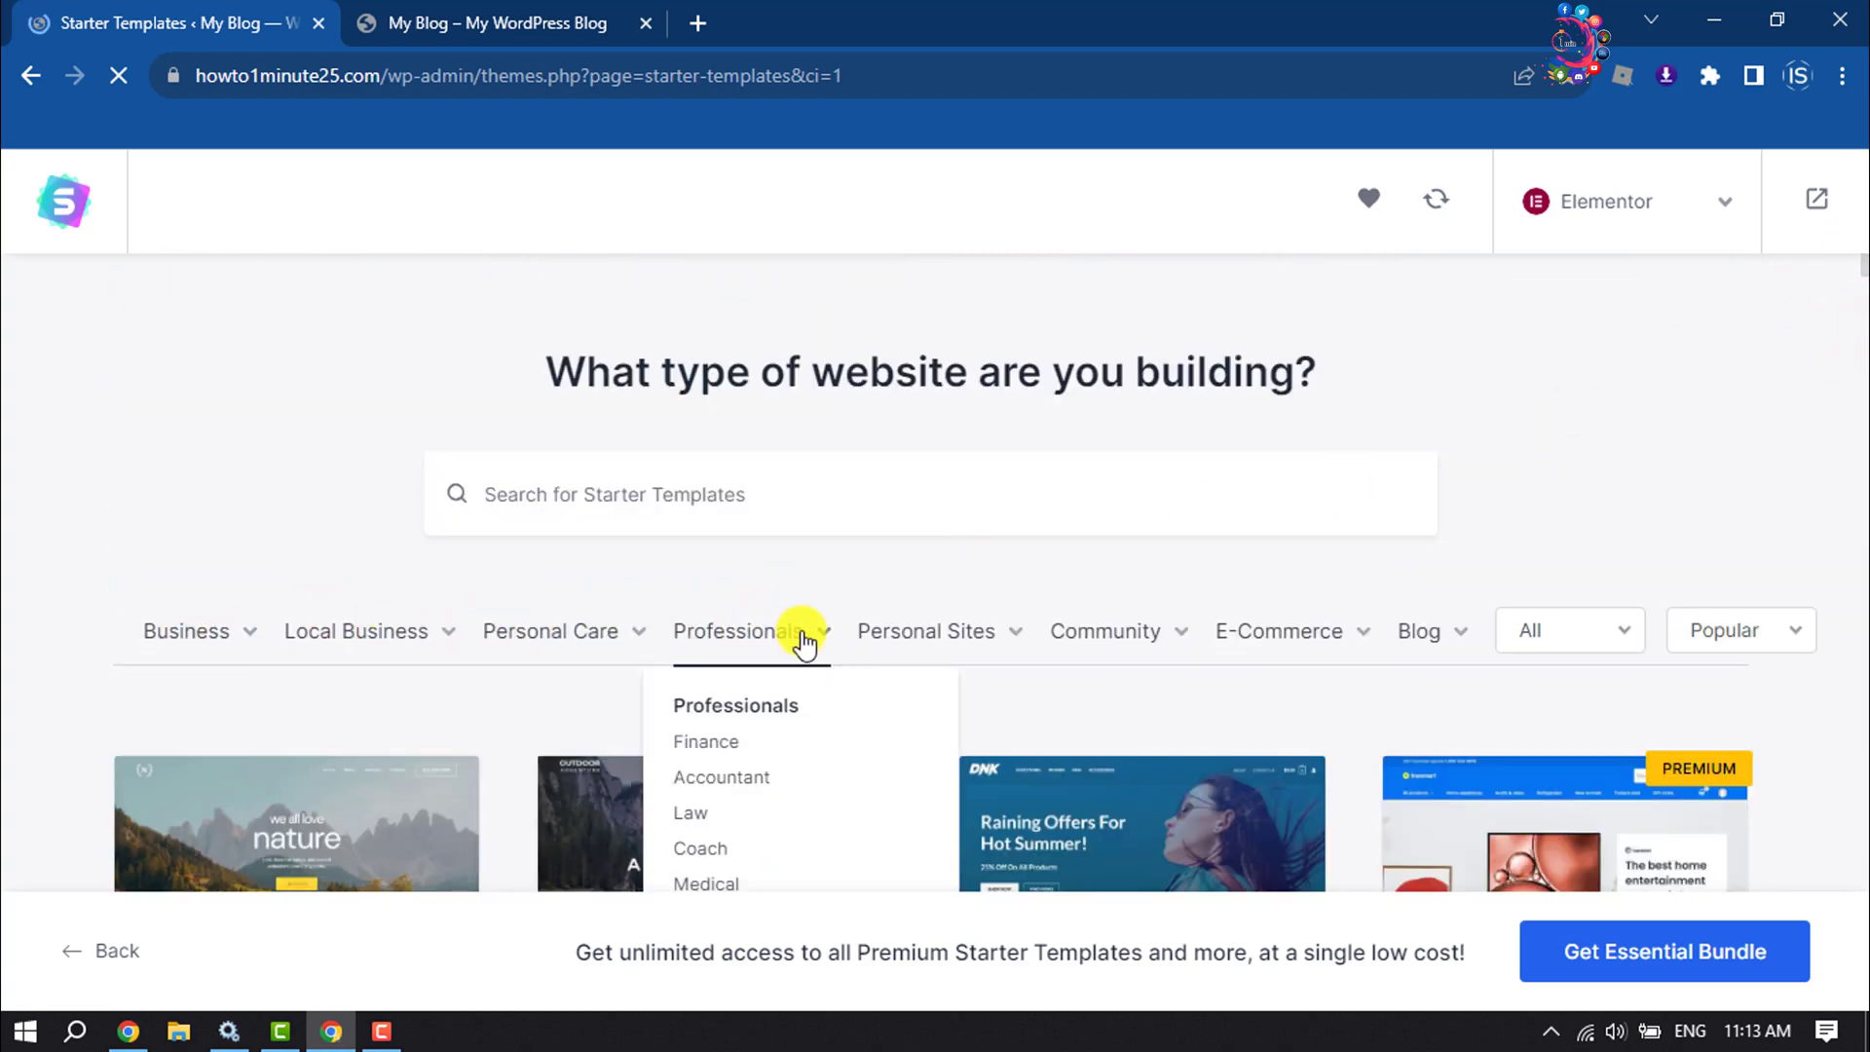
mouse_move(855, 650)
mouse_move(737, 672)
scroll(714, 849, down, 1)
scroll(716, 855, down, 2)
mouse_move(776, 296)
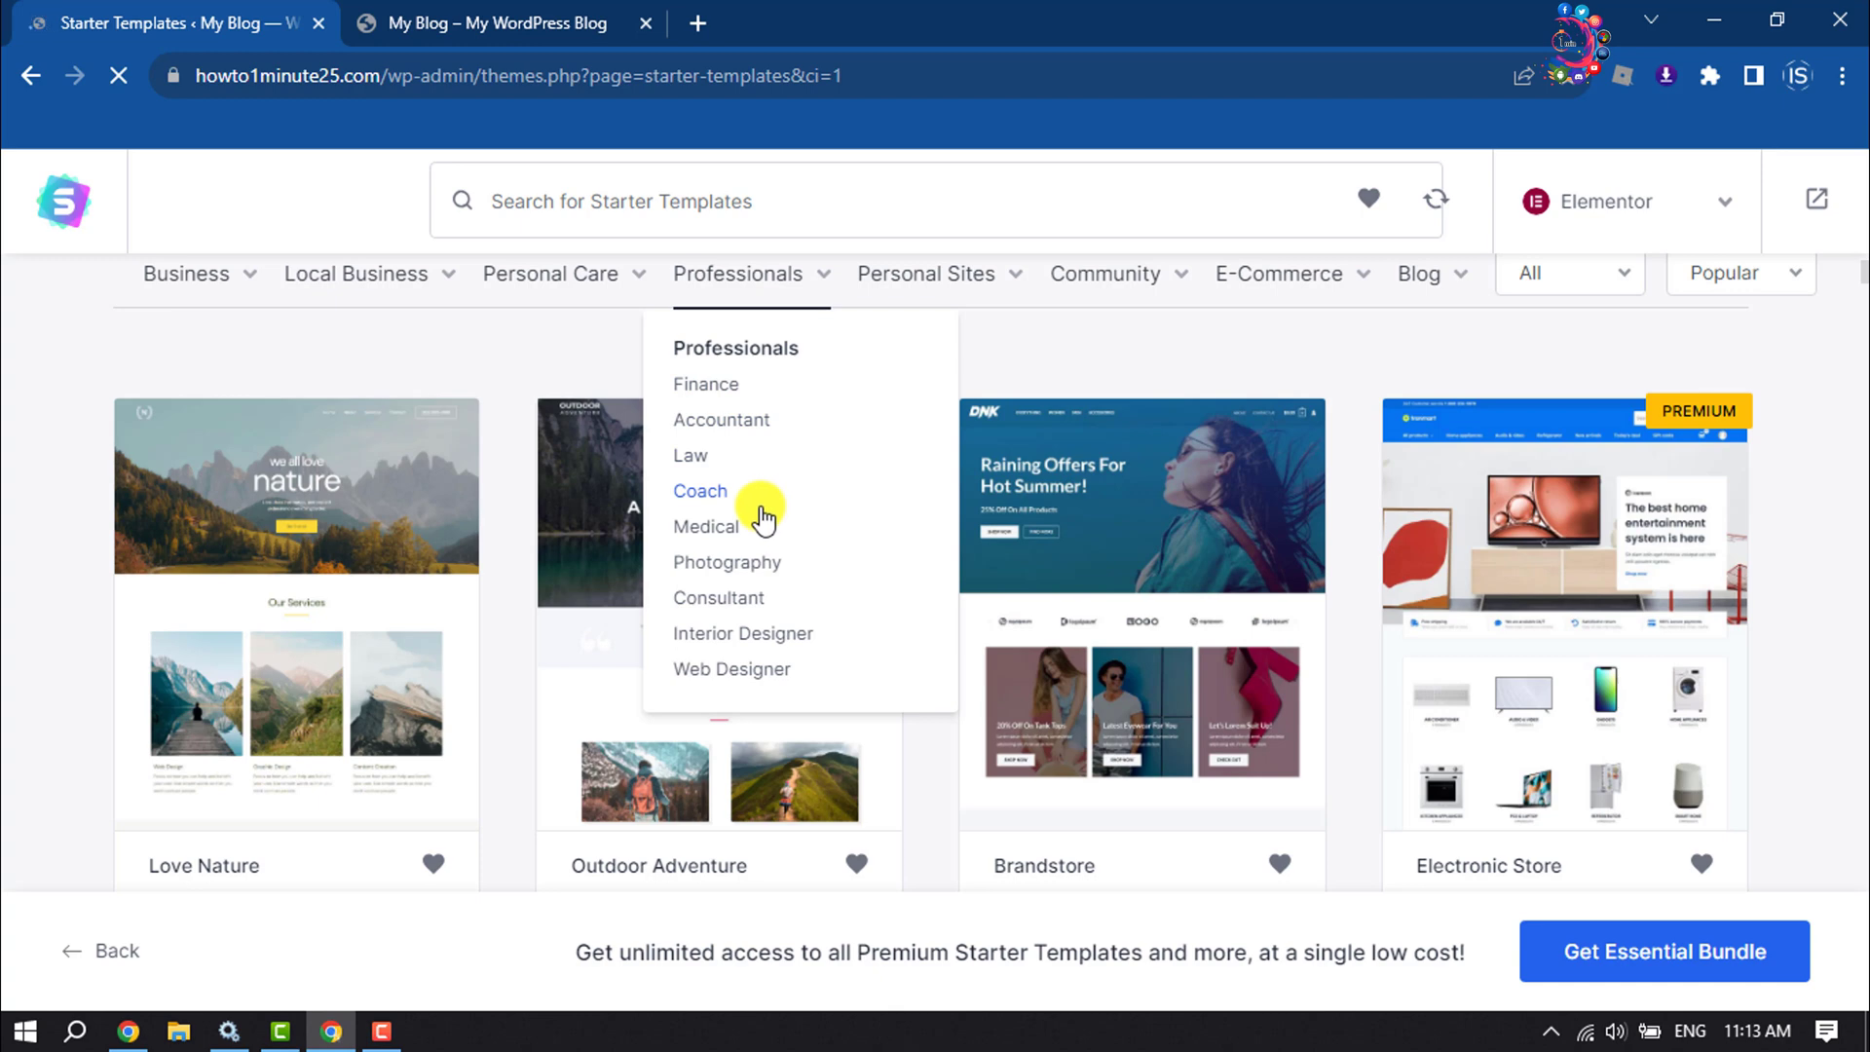
scroll(459, 476, up, 2)
mouse_move(493, 534)
mouse_move(192, 505)
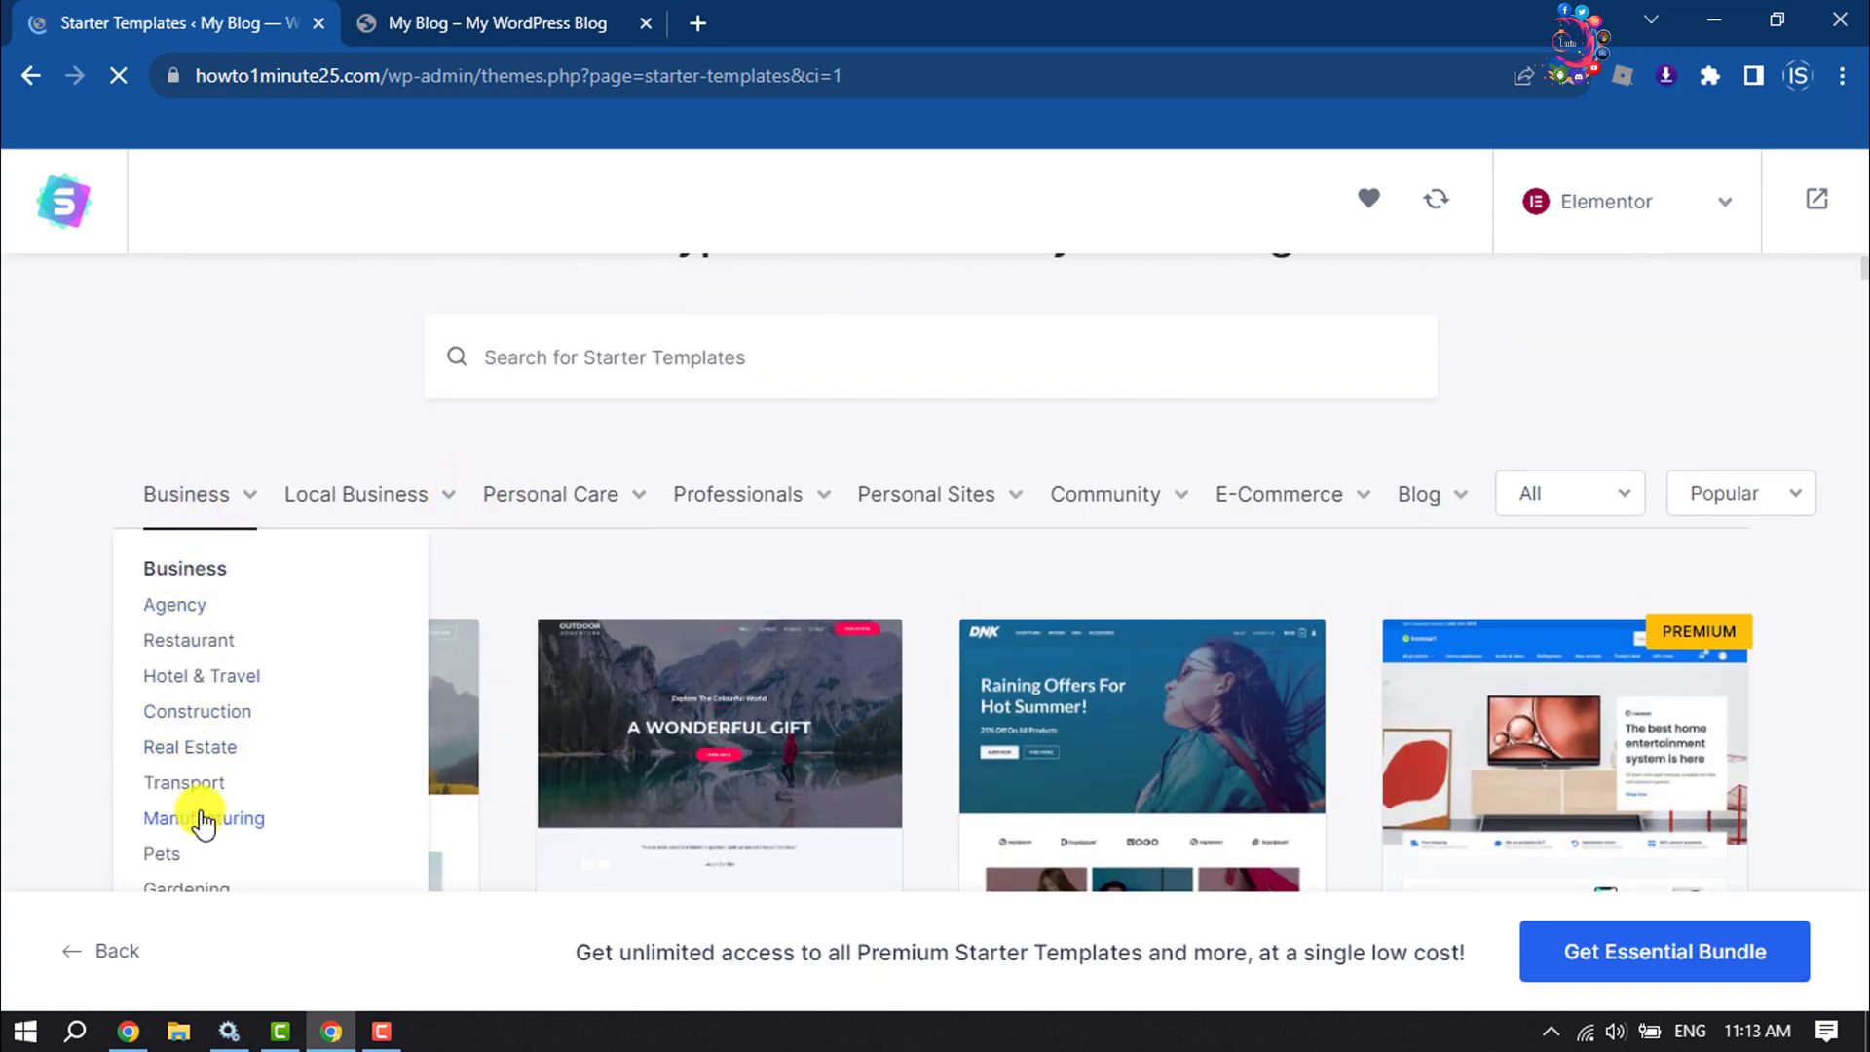
Filter templates to Restaurant and scroll until the Coffee House card is visible
click(191, 641)
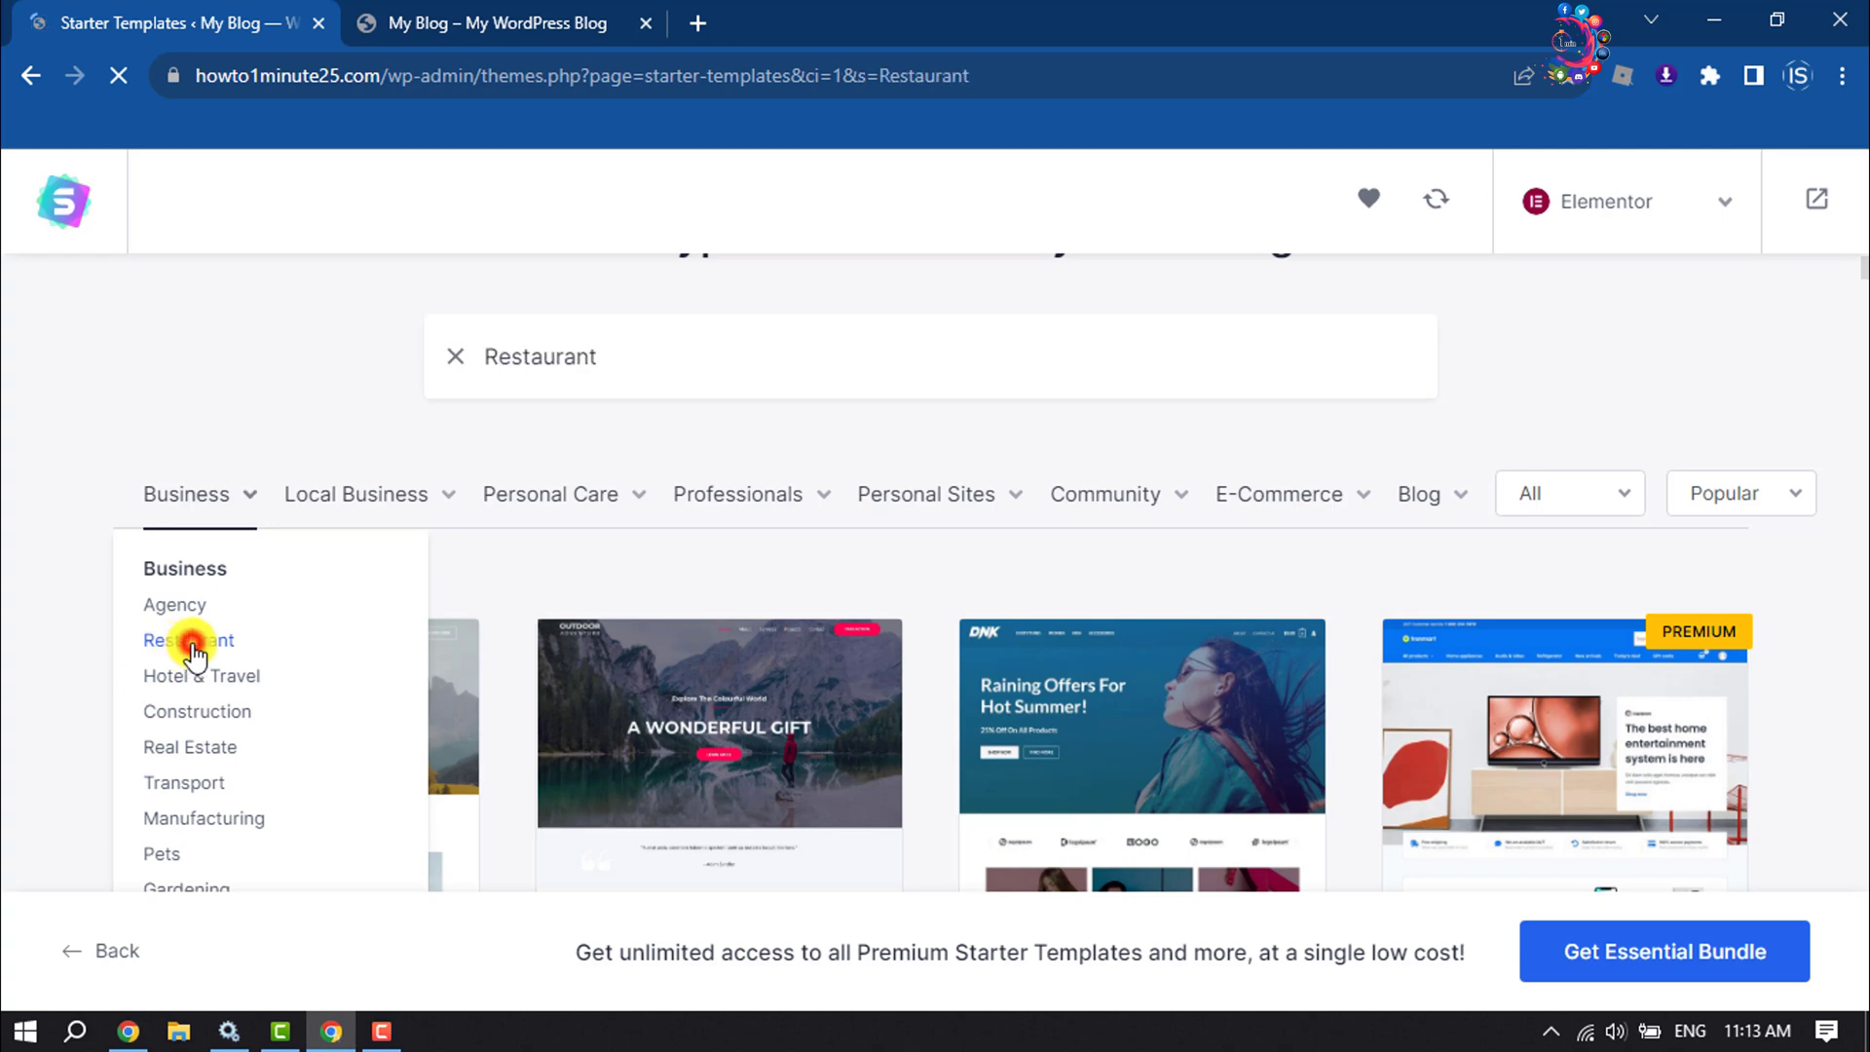
scroll(682, 574, down, 2)
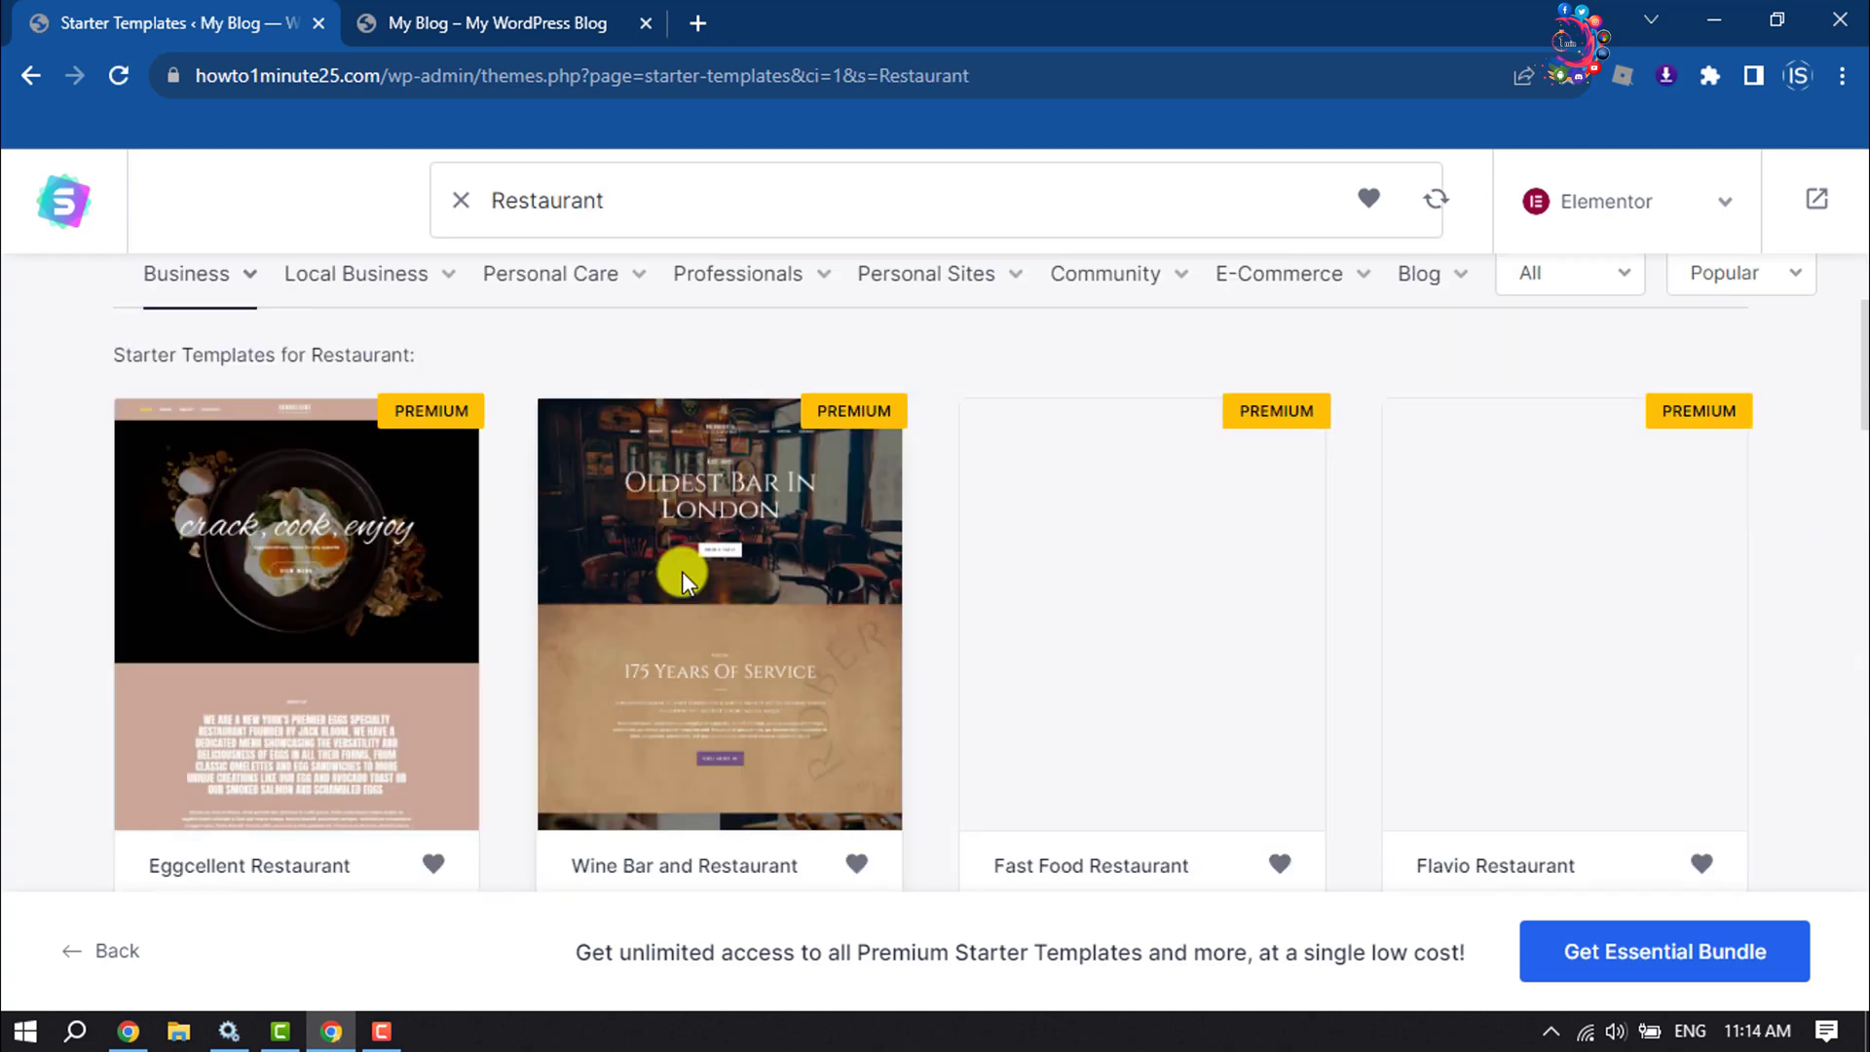
scroll(682, 575, down, 10)
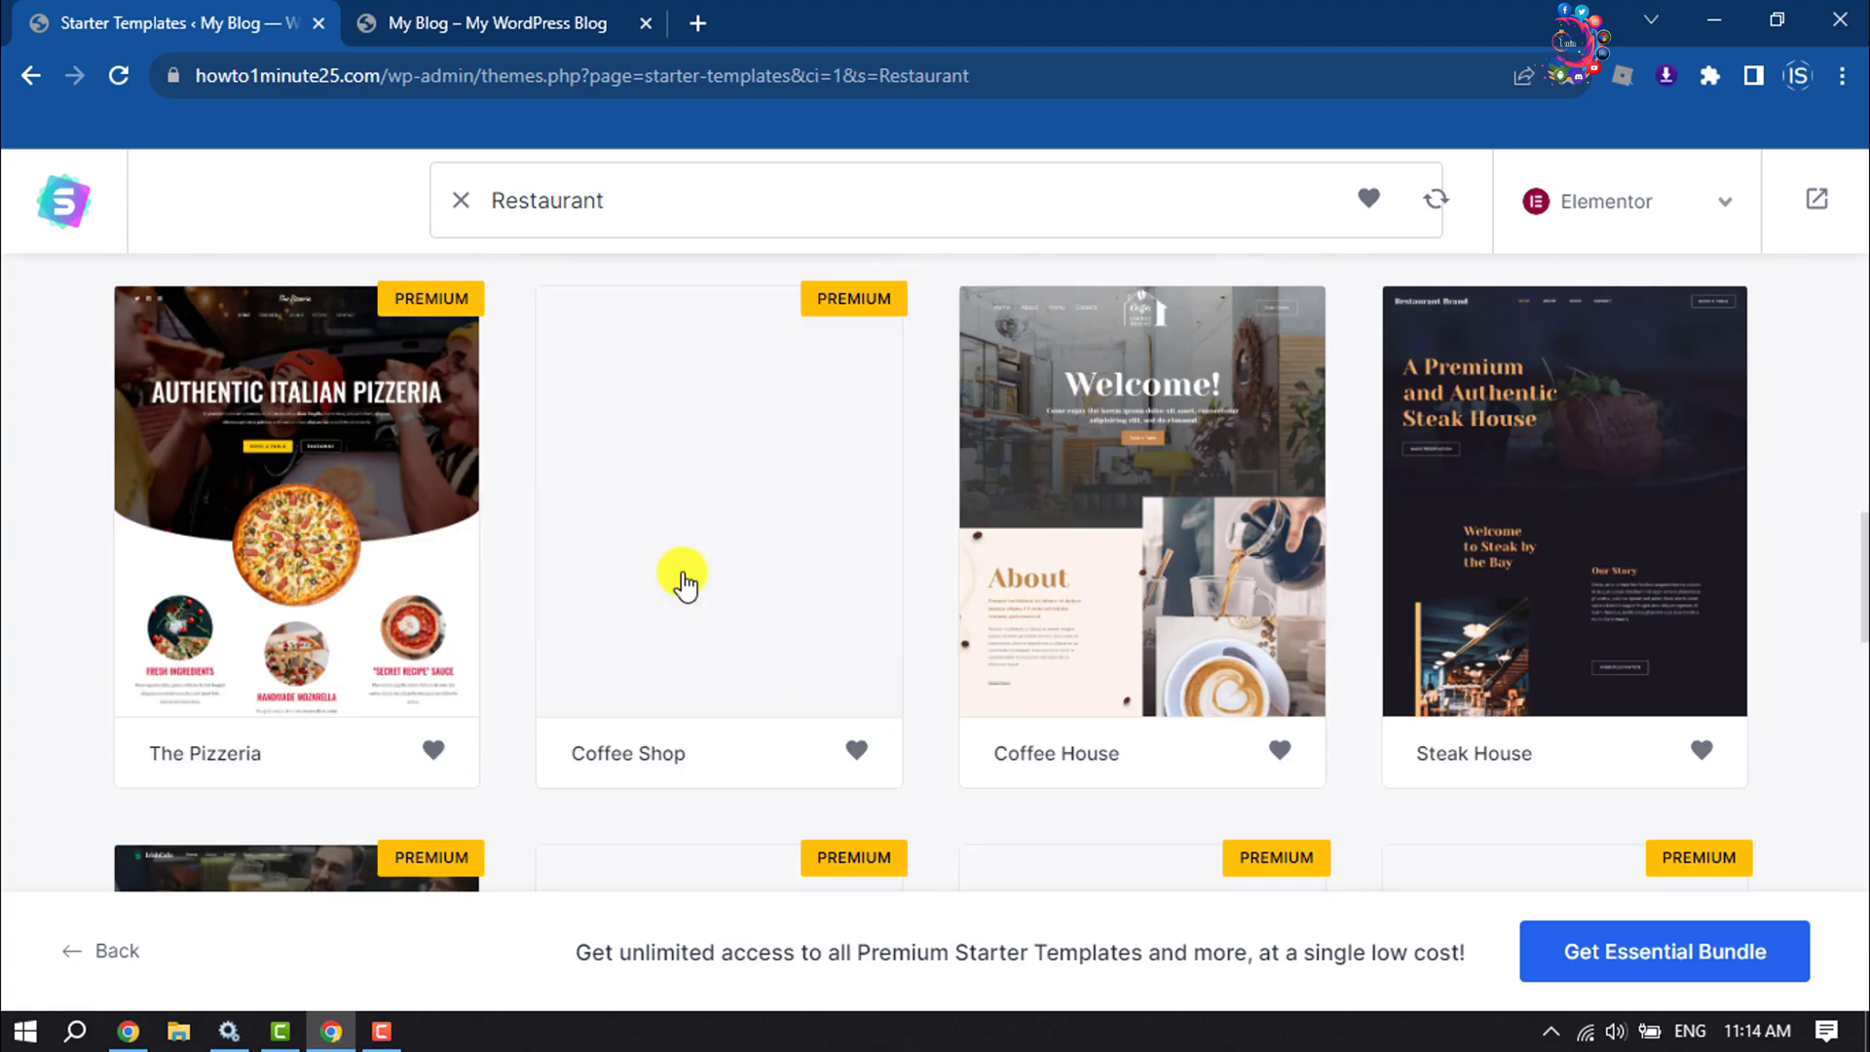
scroll(686, 613, down, 5)
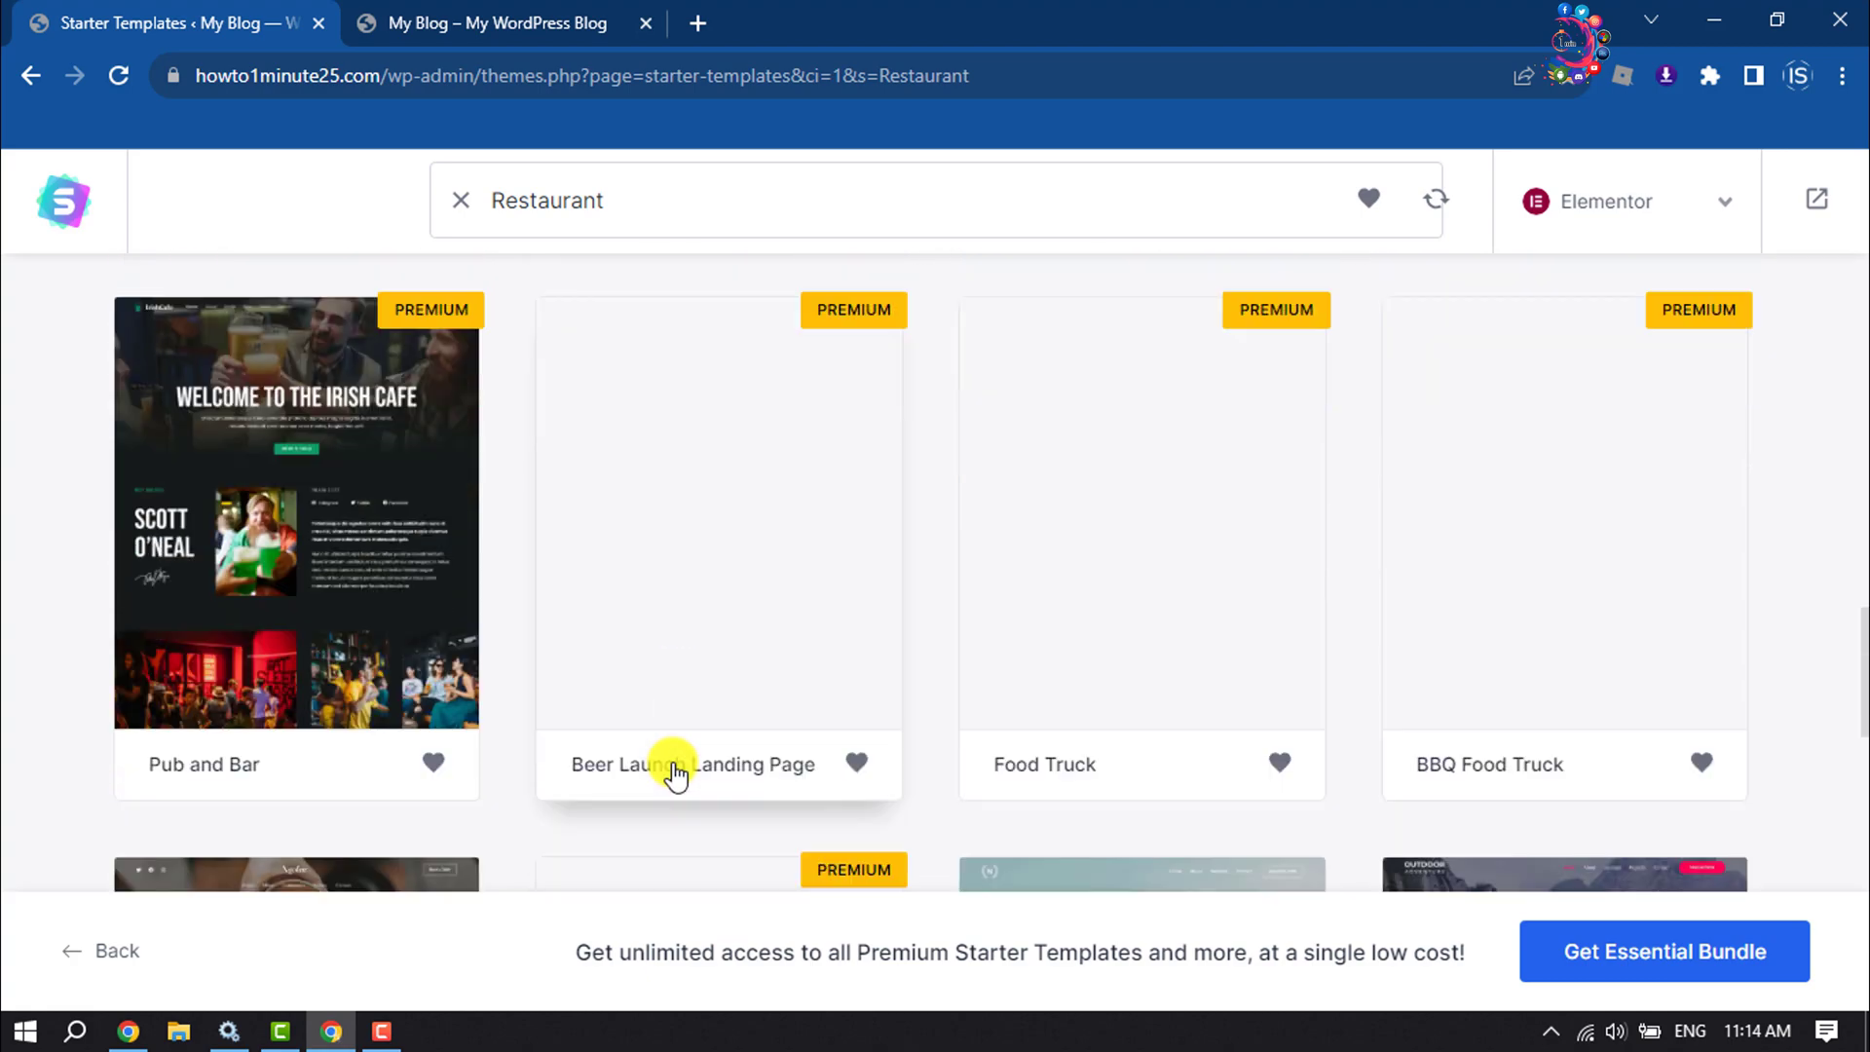
scroll(673, 774, up, 5)
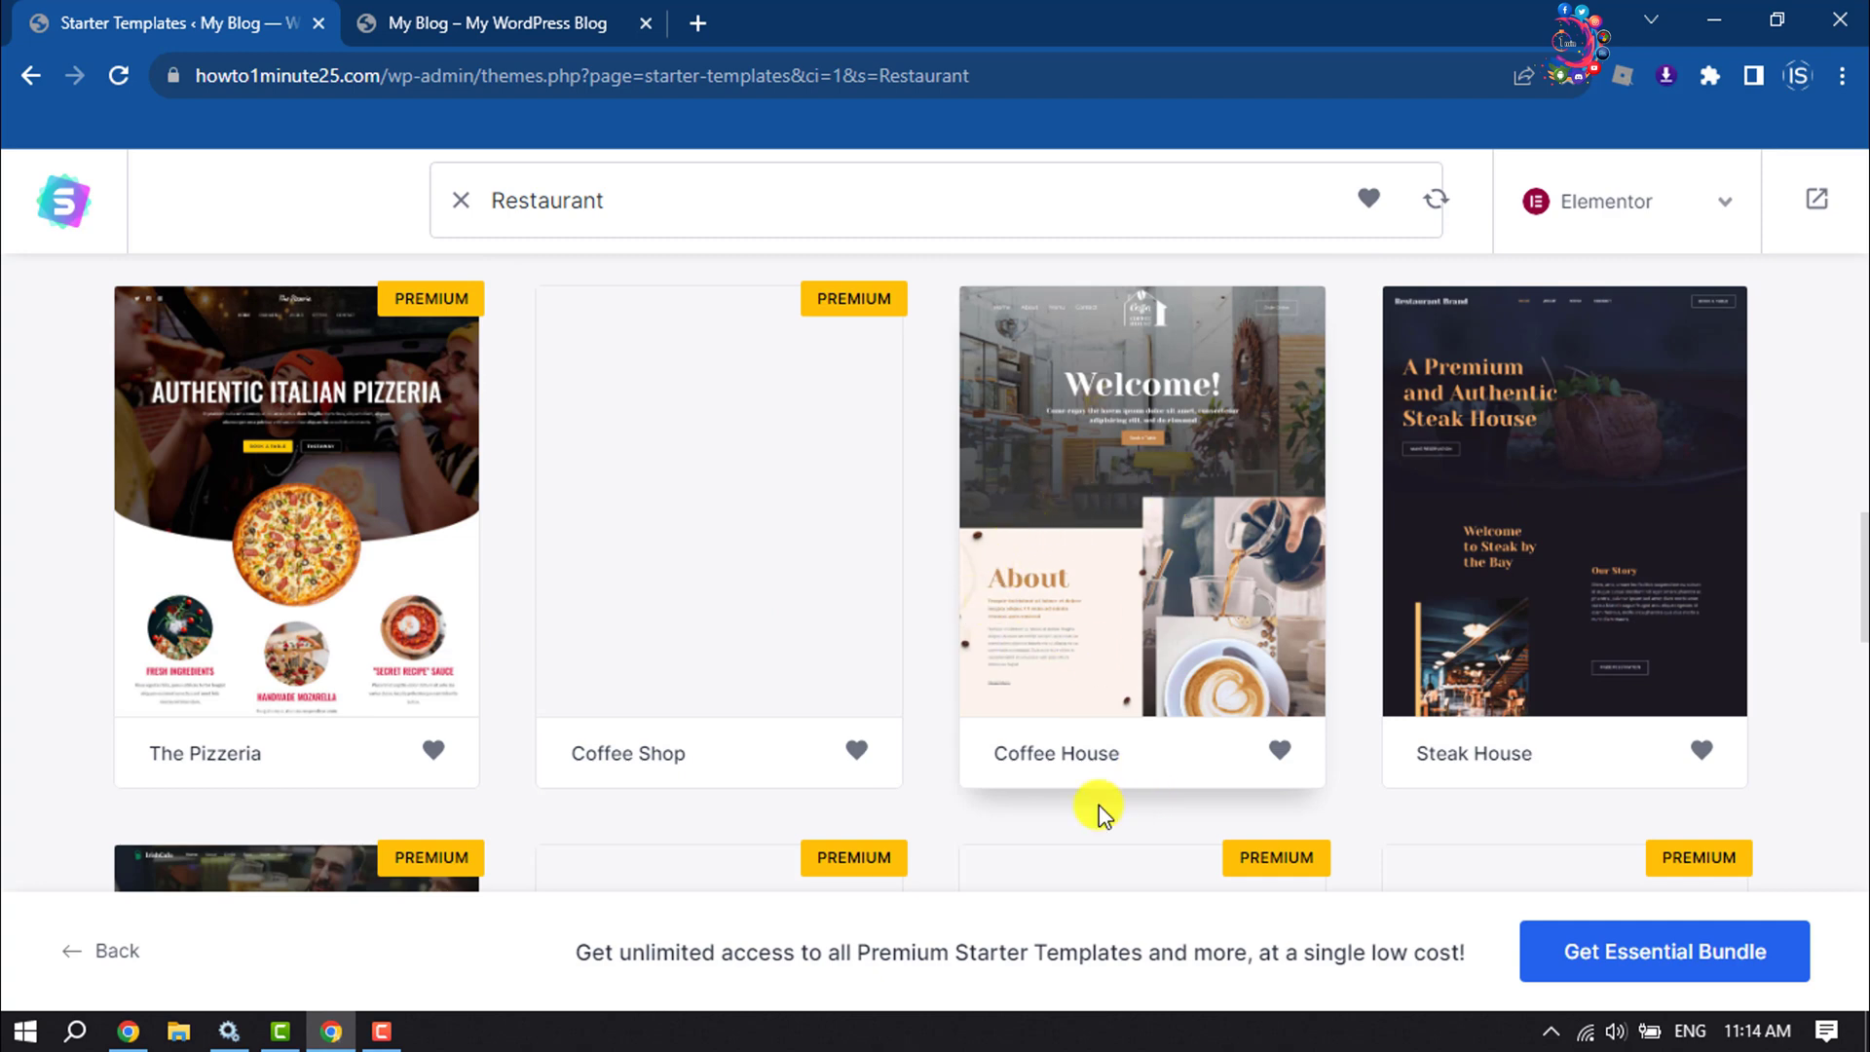
Select the Coffee House template and skip the Logo step
click(1113, 473)
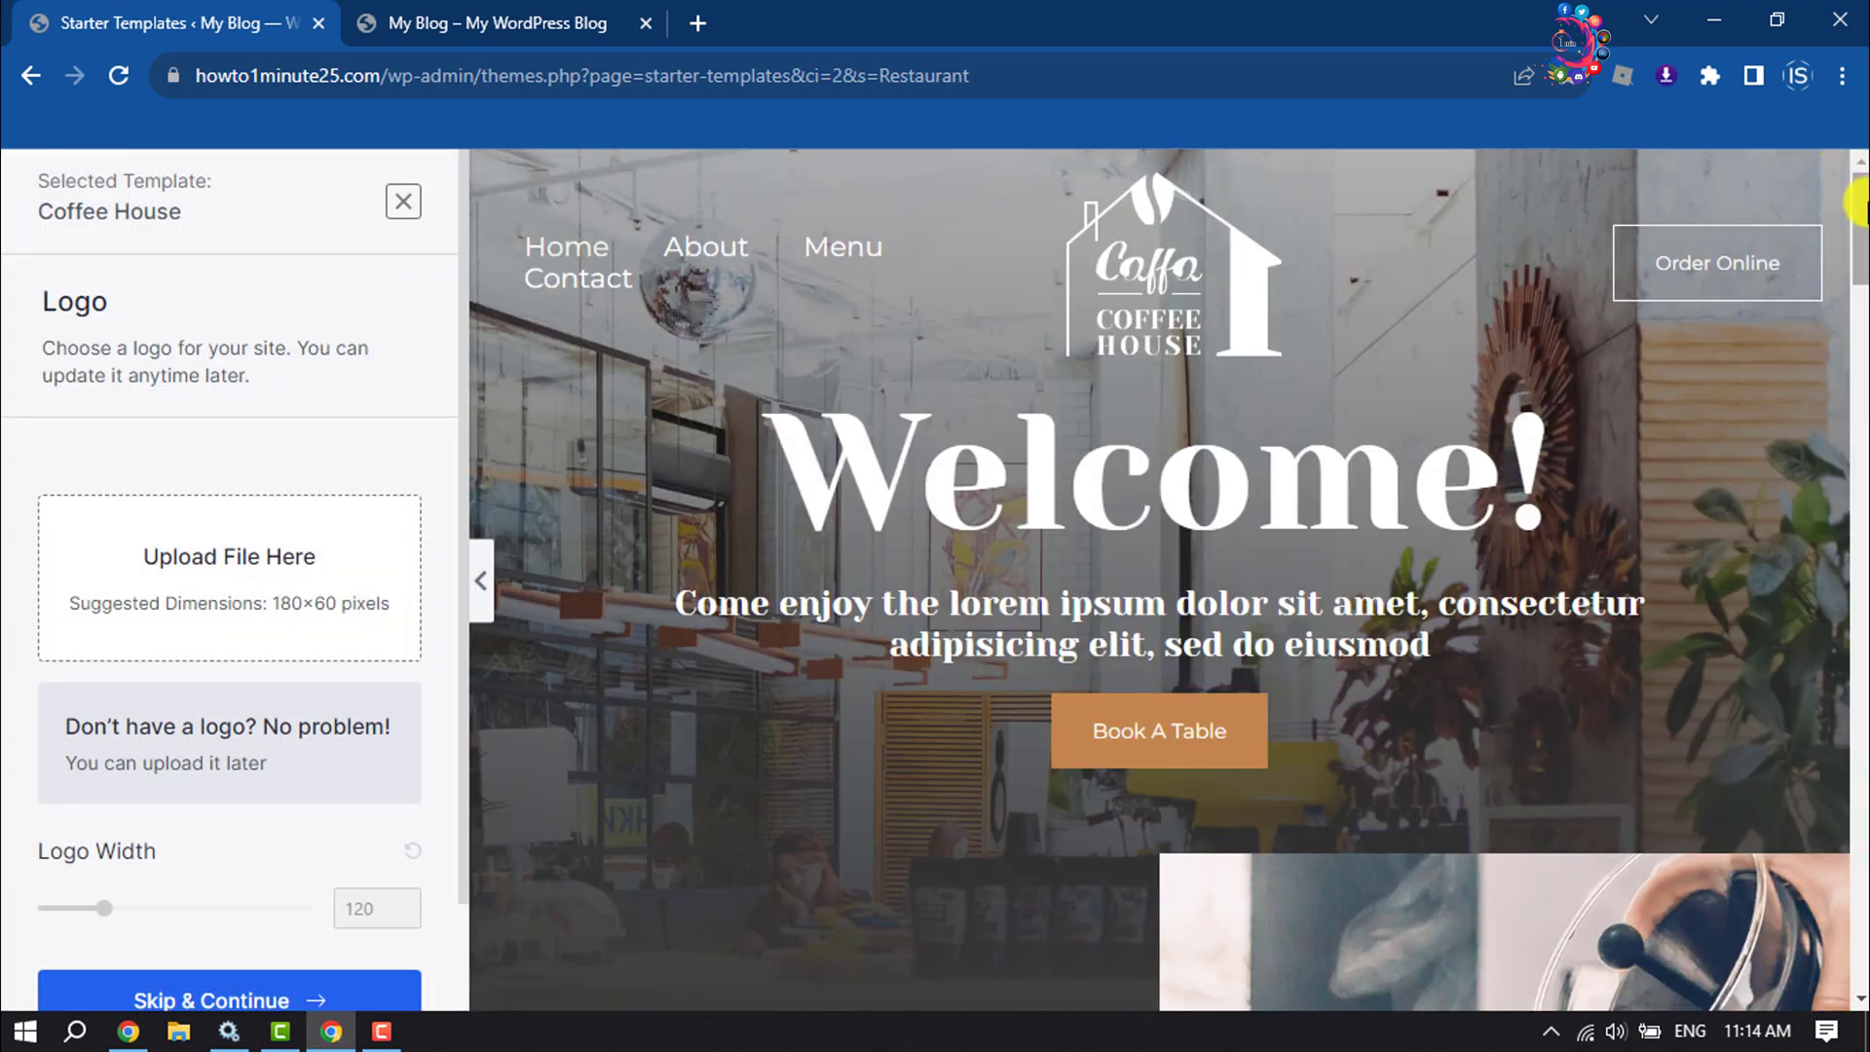
drag(1860, 175, 1711, 217)
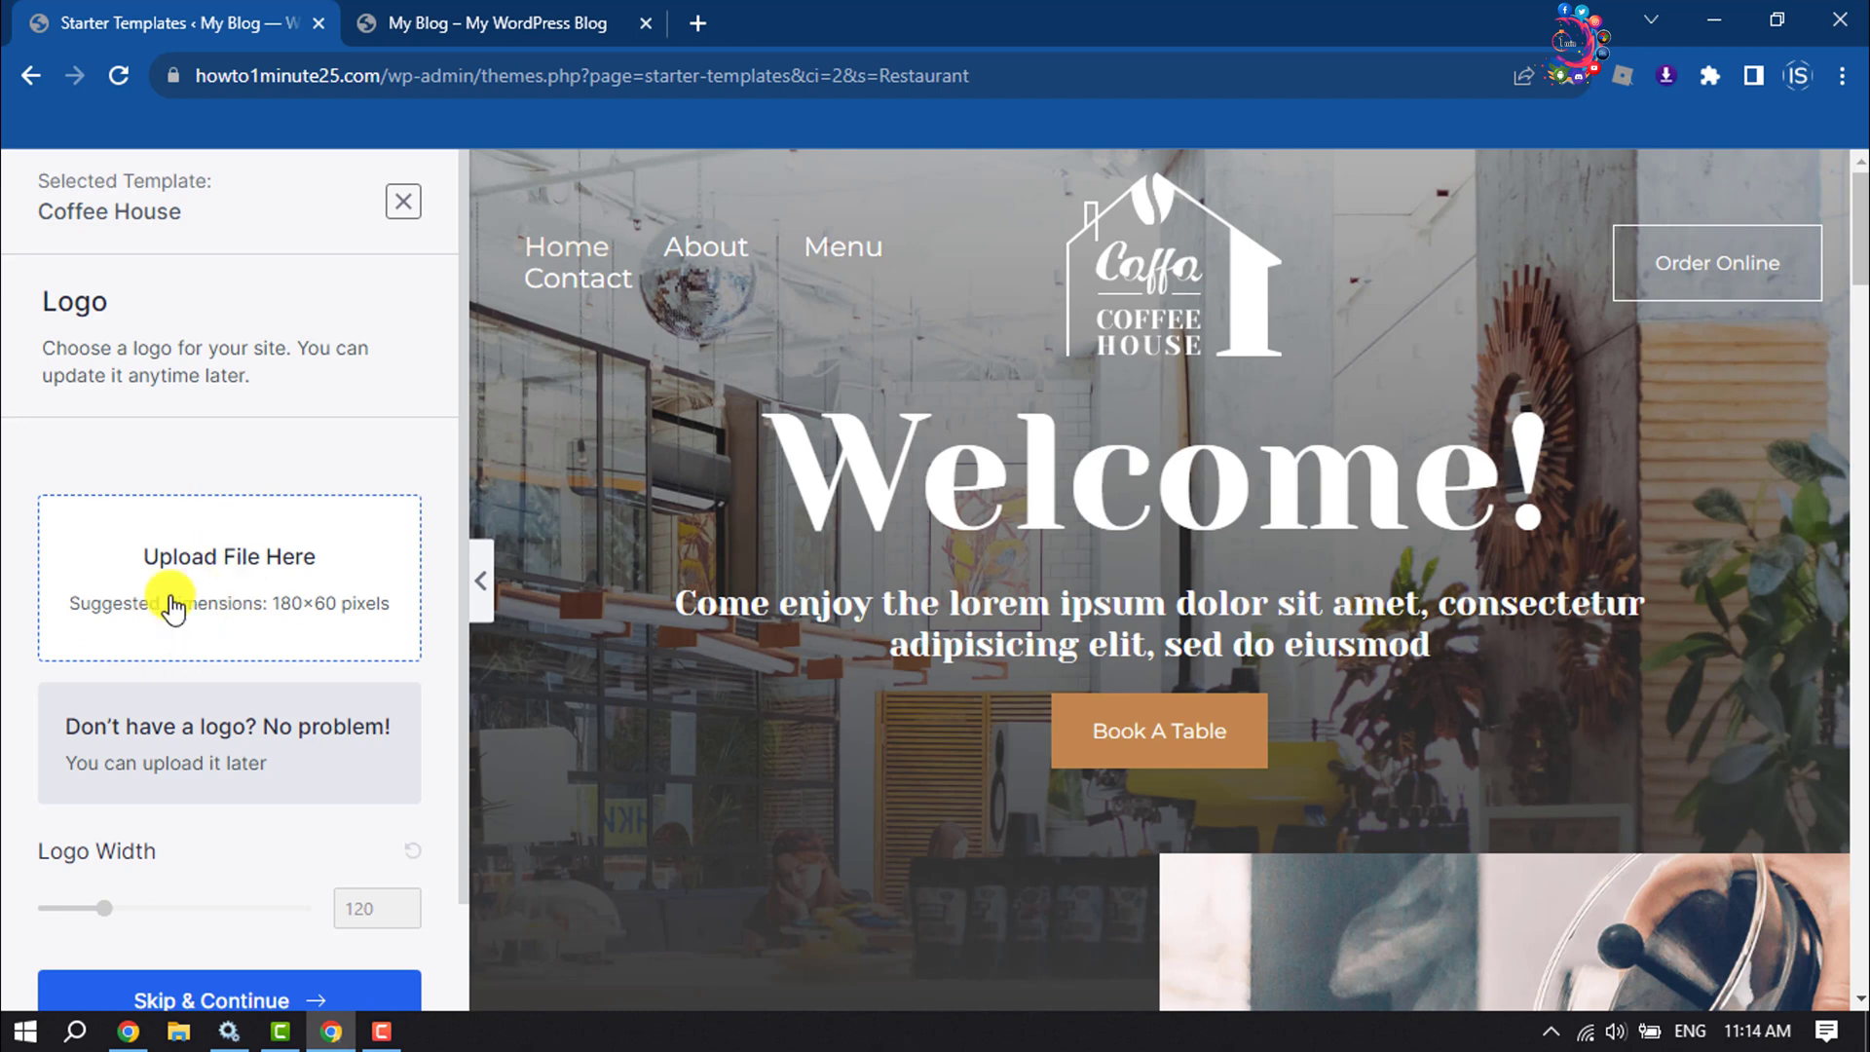
scroll(200, 611, down, 1)
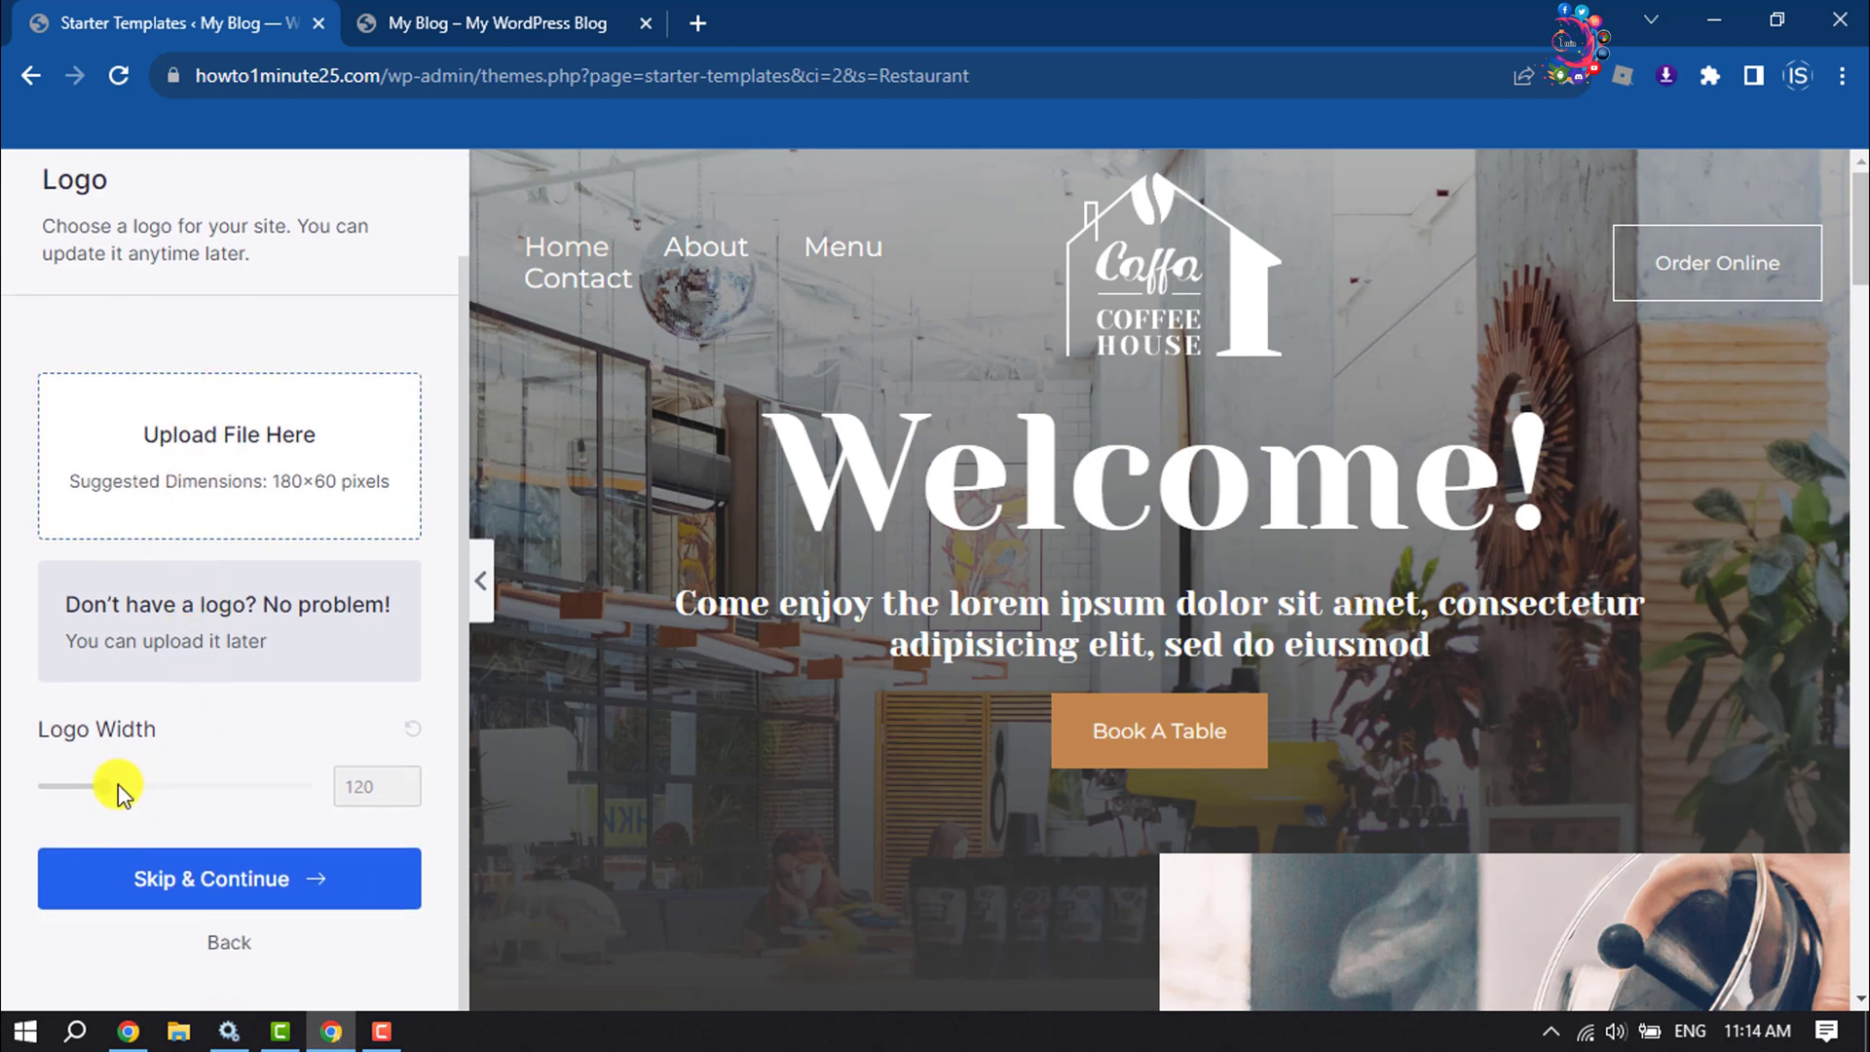
click(220, 887)
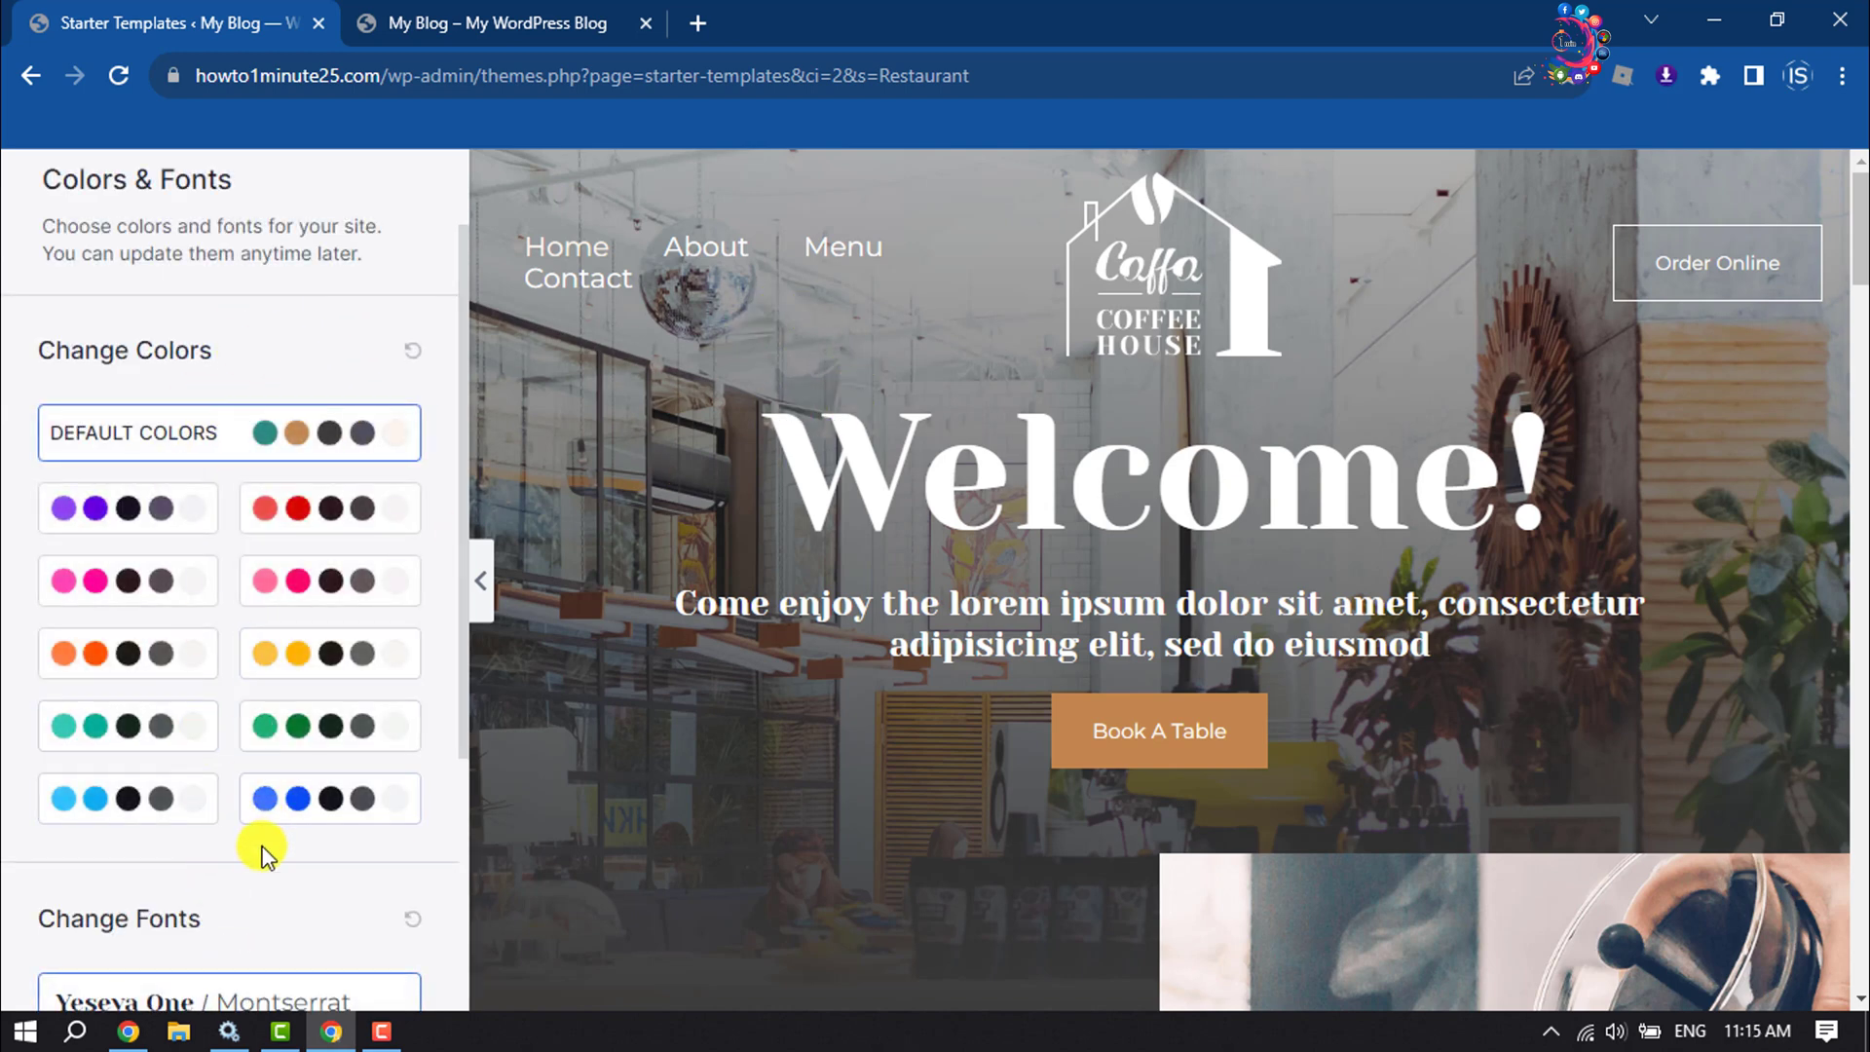
Apply the blue colour palette and the Roboto Condensed / Roboto font pair
click(331, 809)
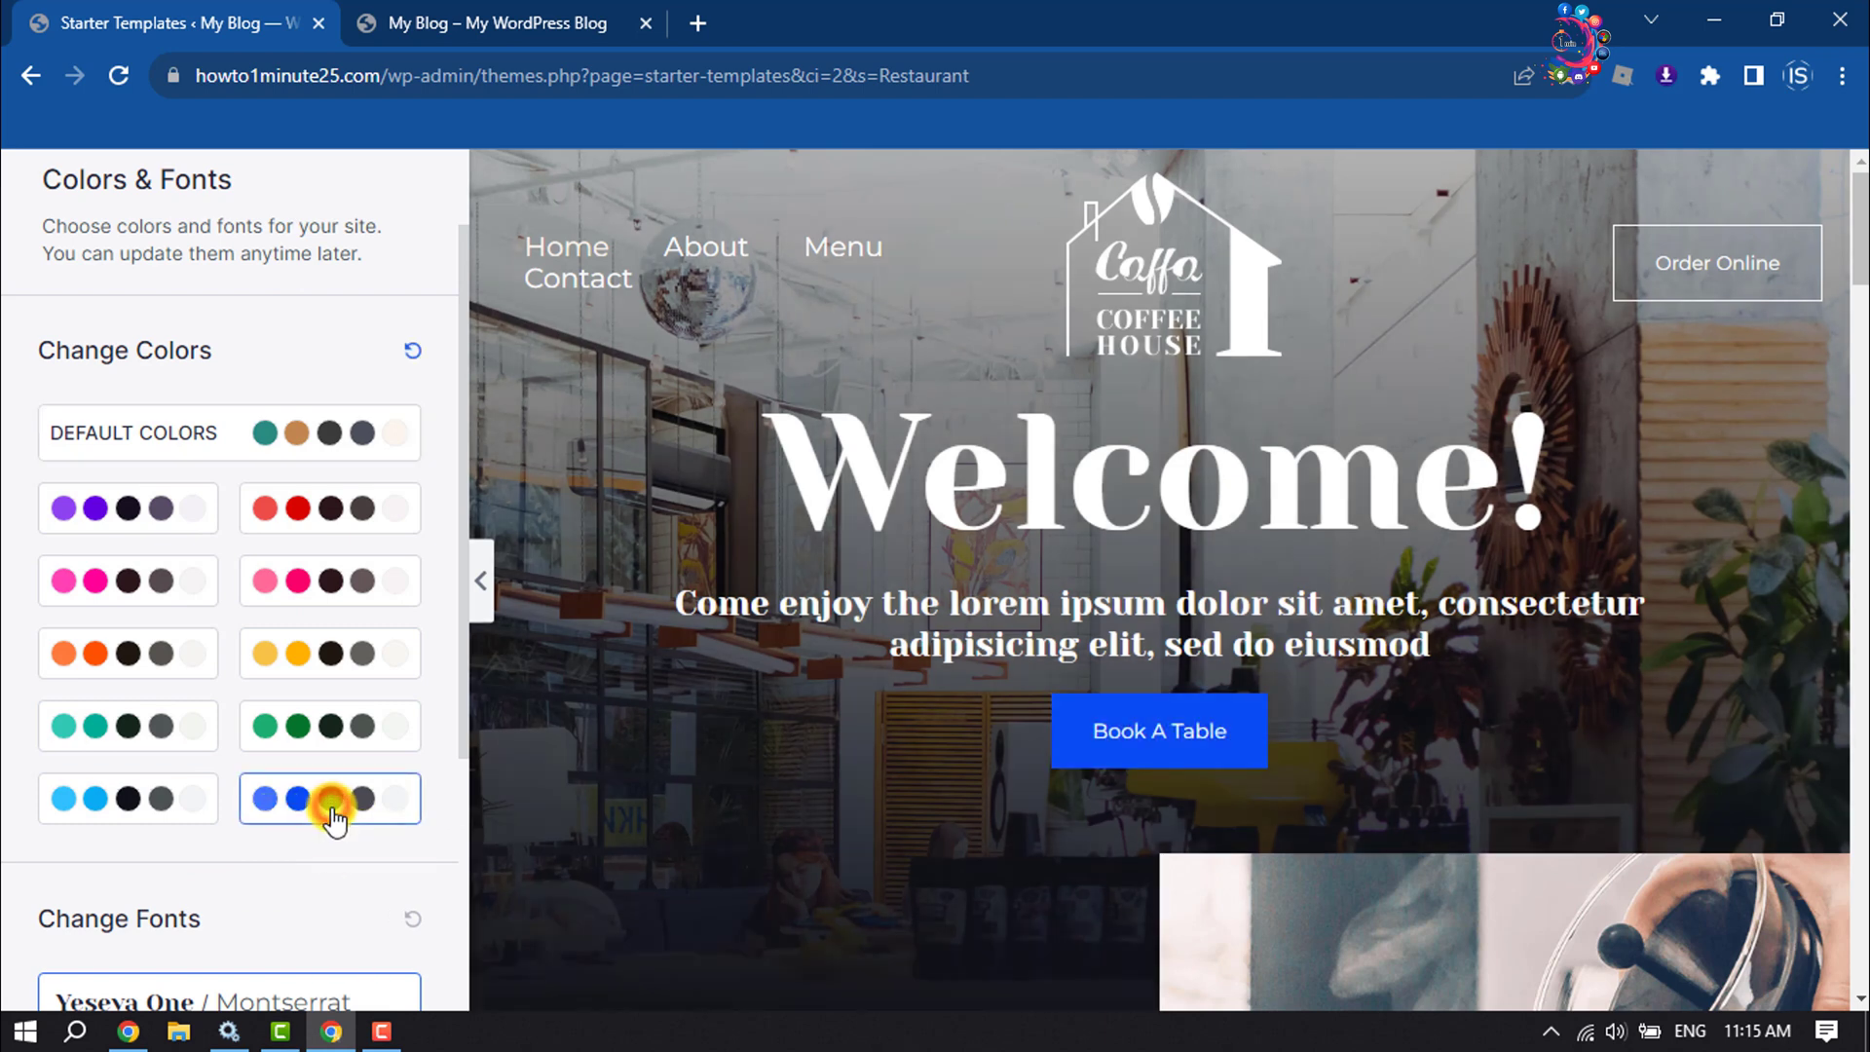
scroll(331, 821, down, 4)
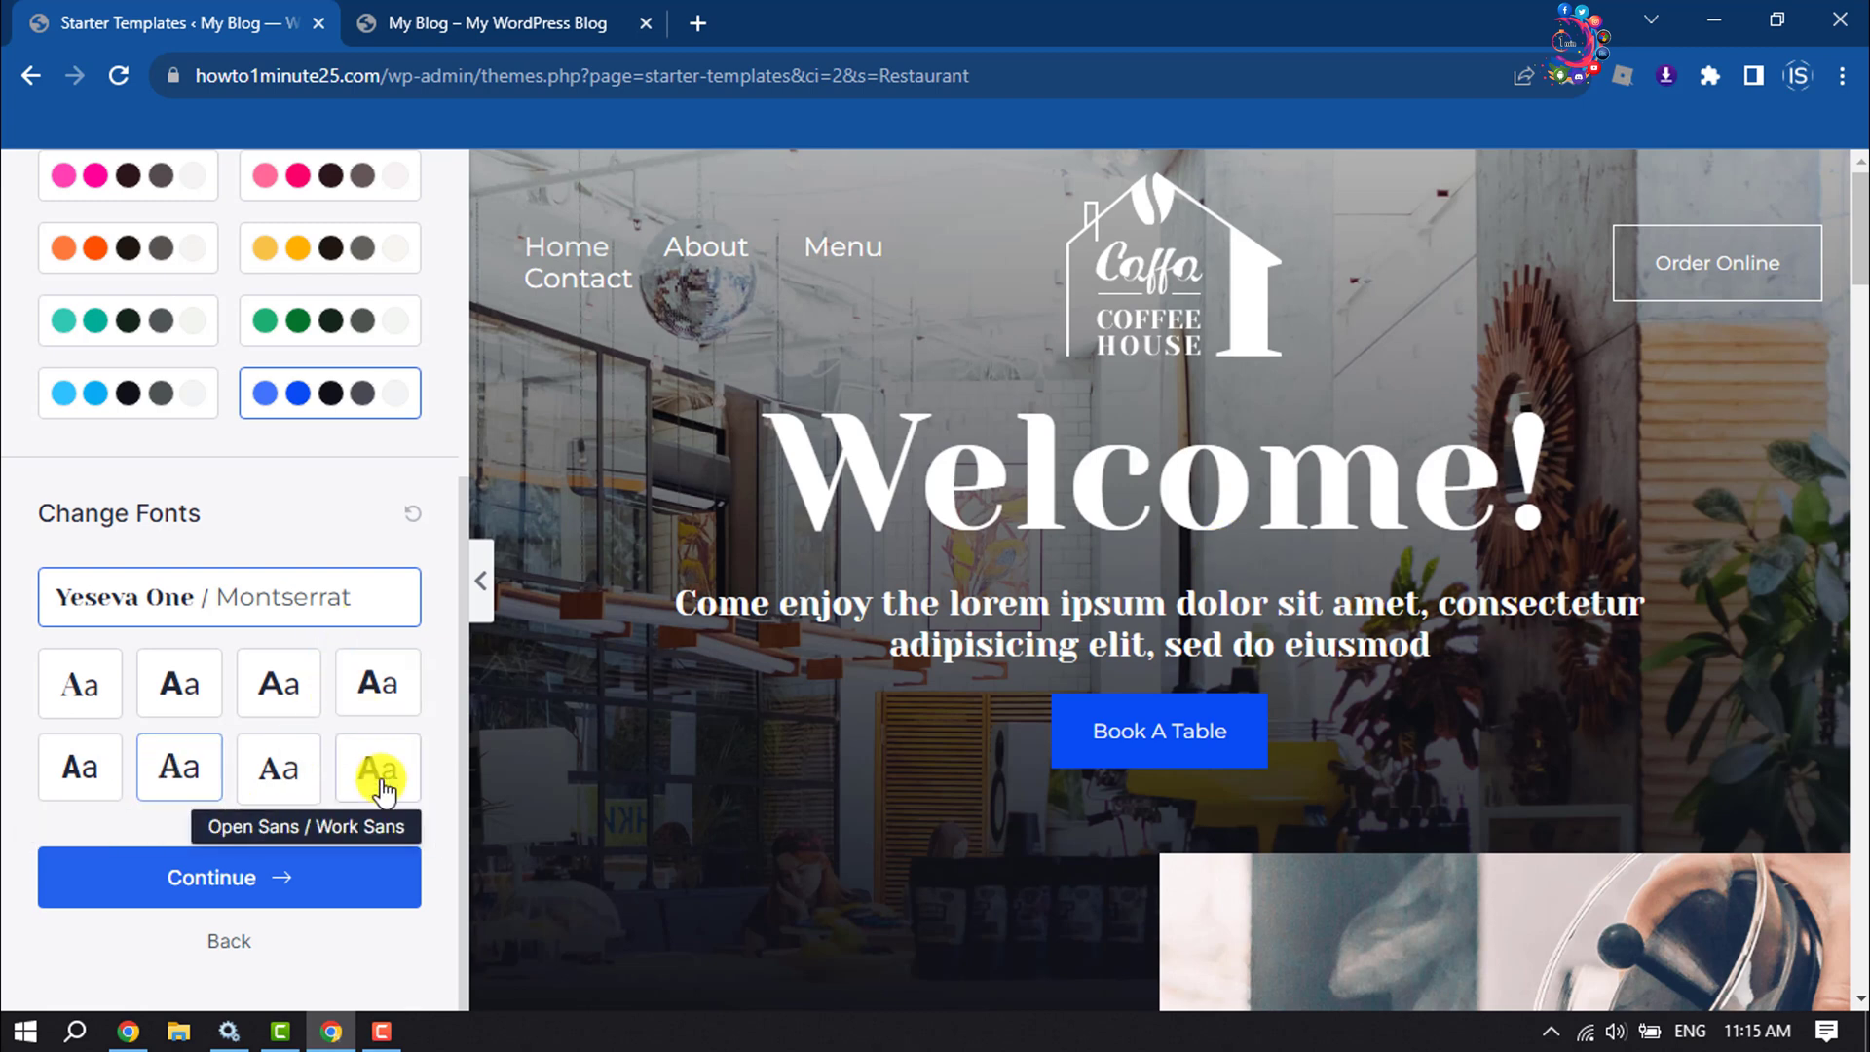
click(76, 769)
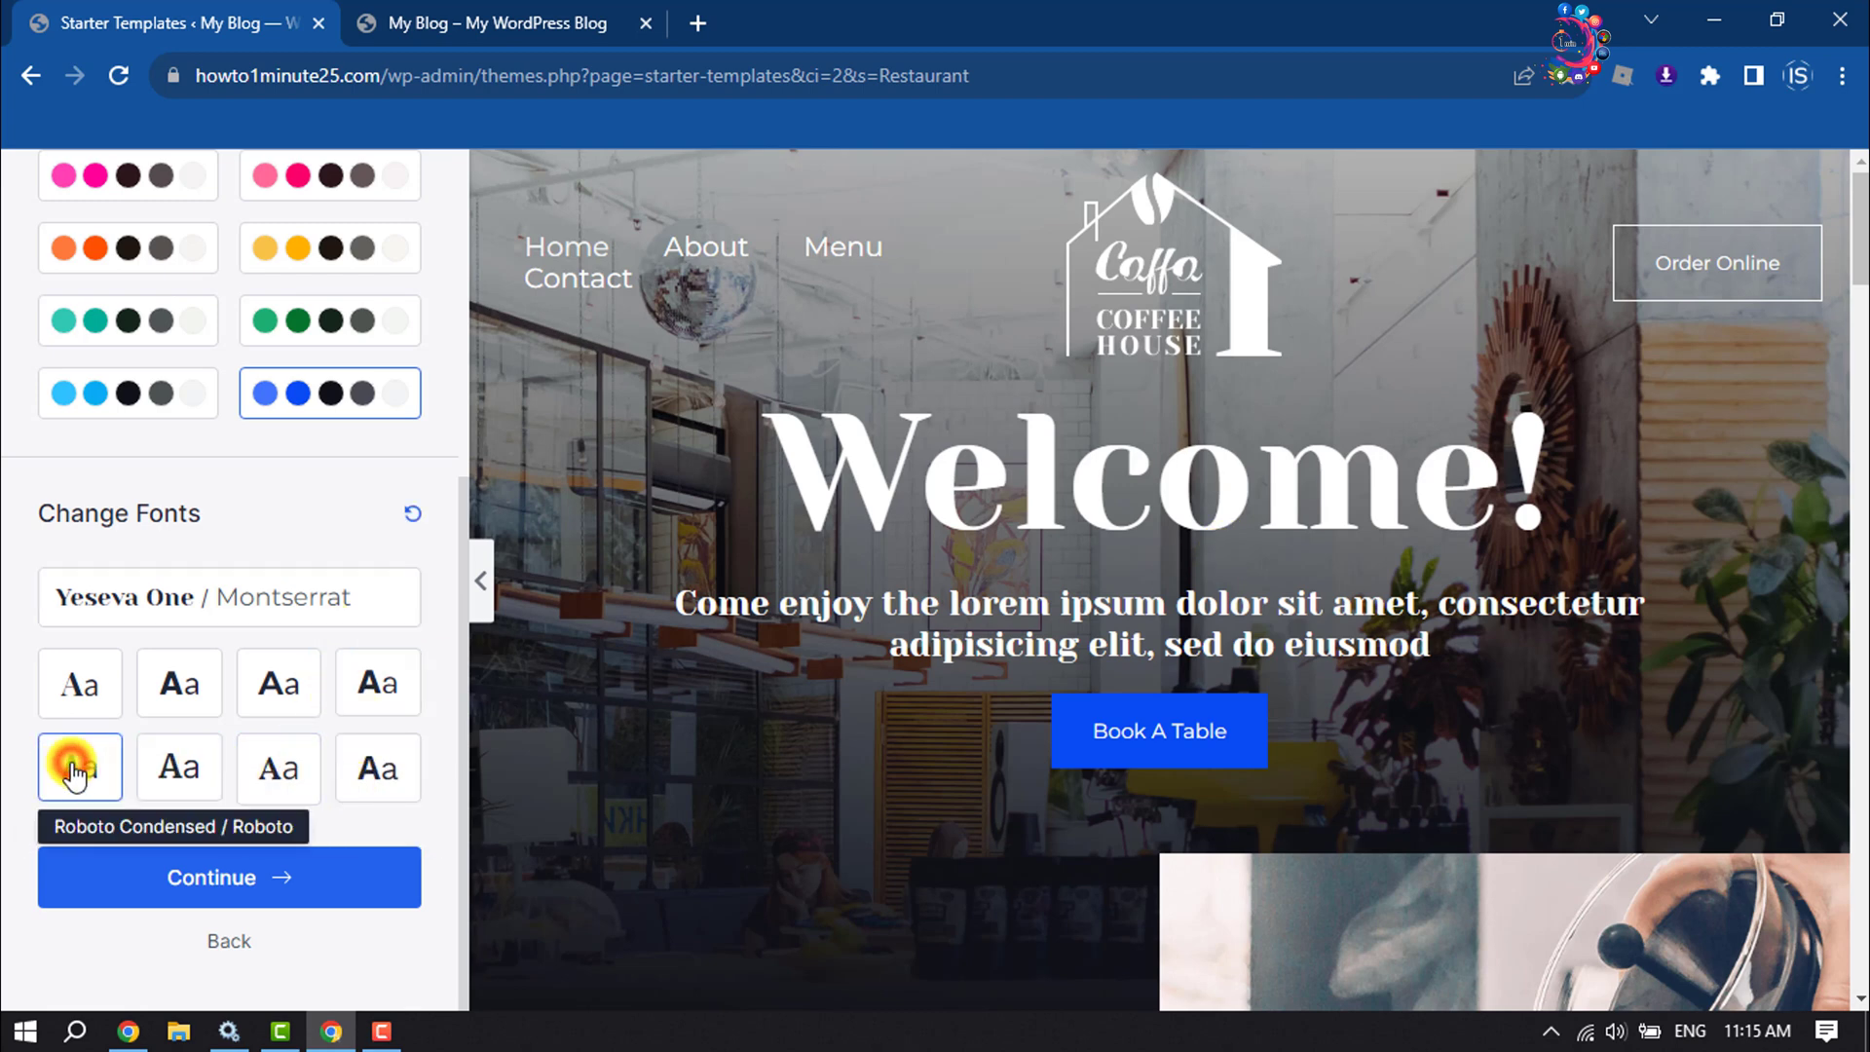
click(215, 880)
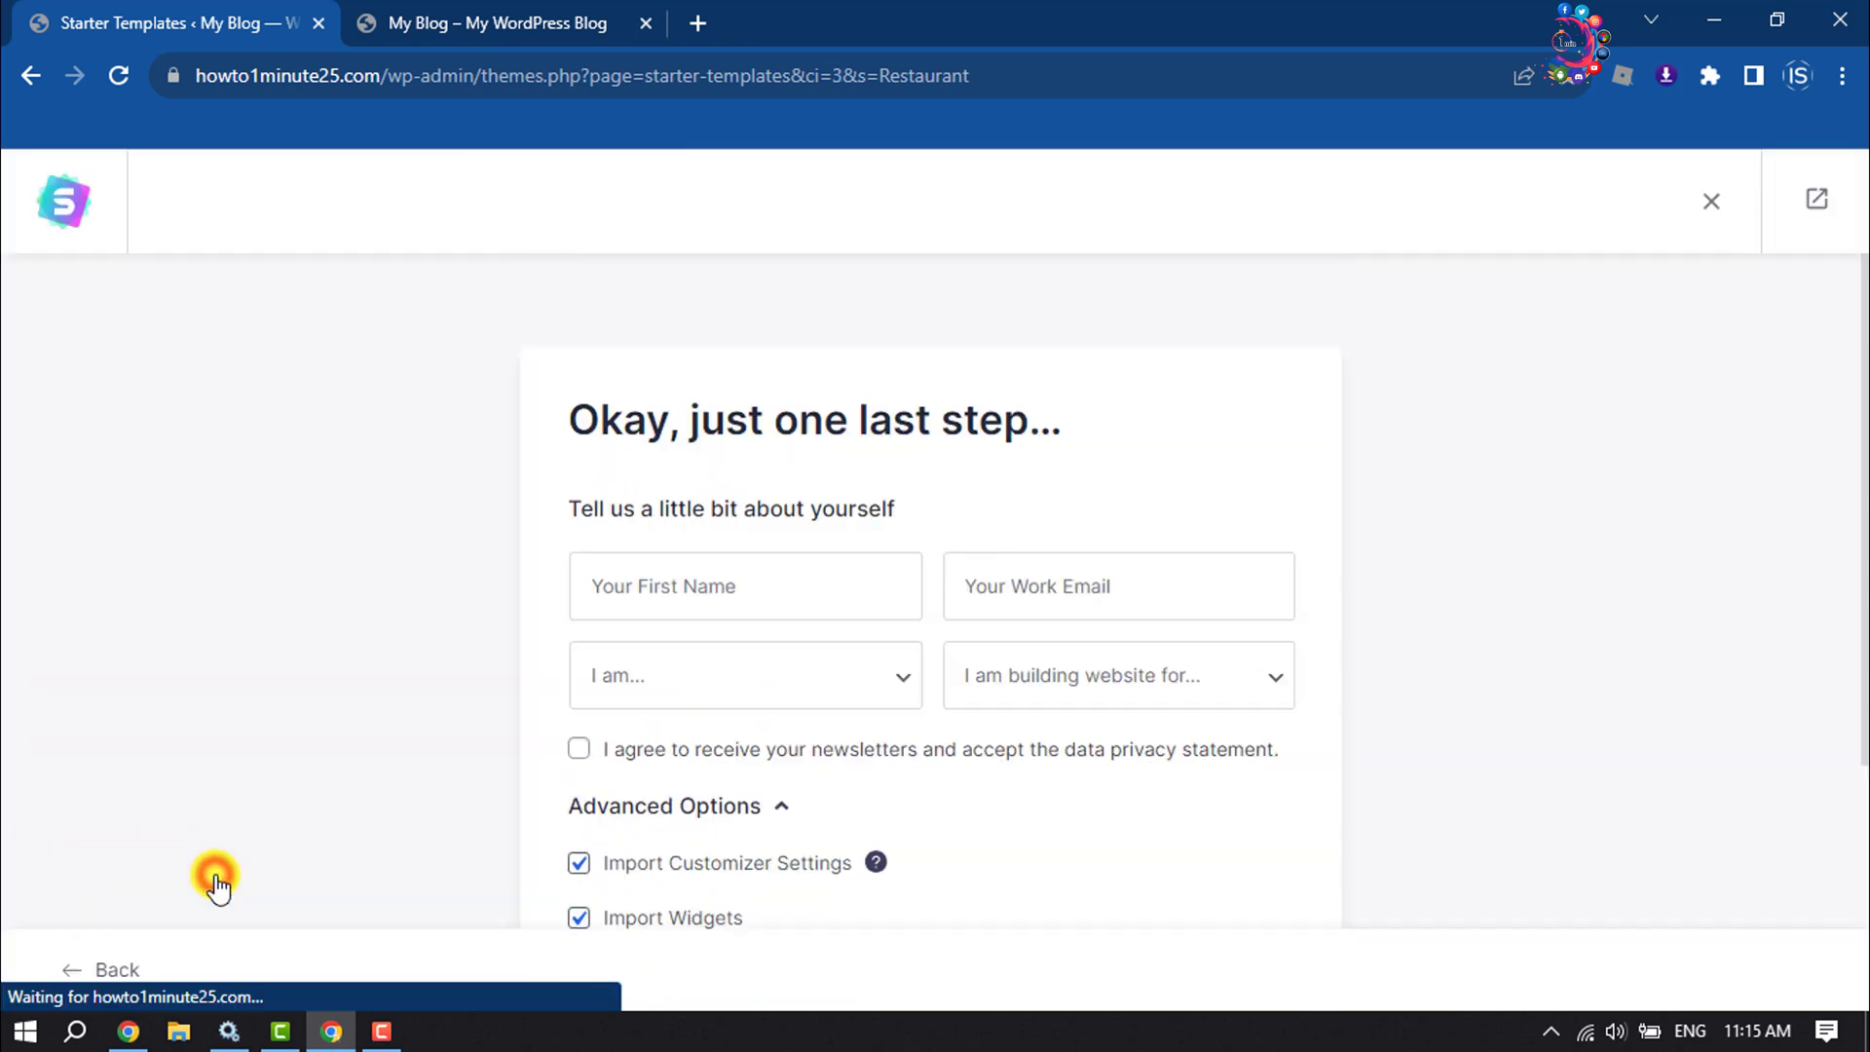
click(759, 586)
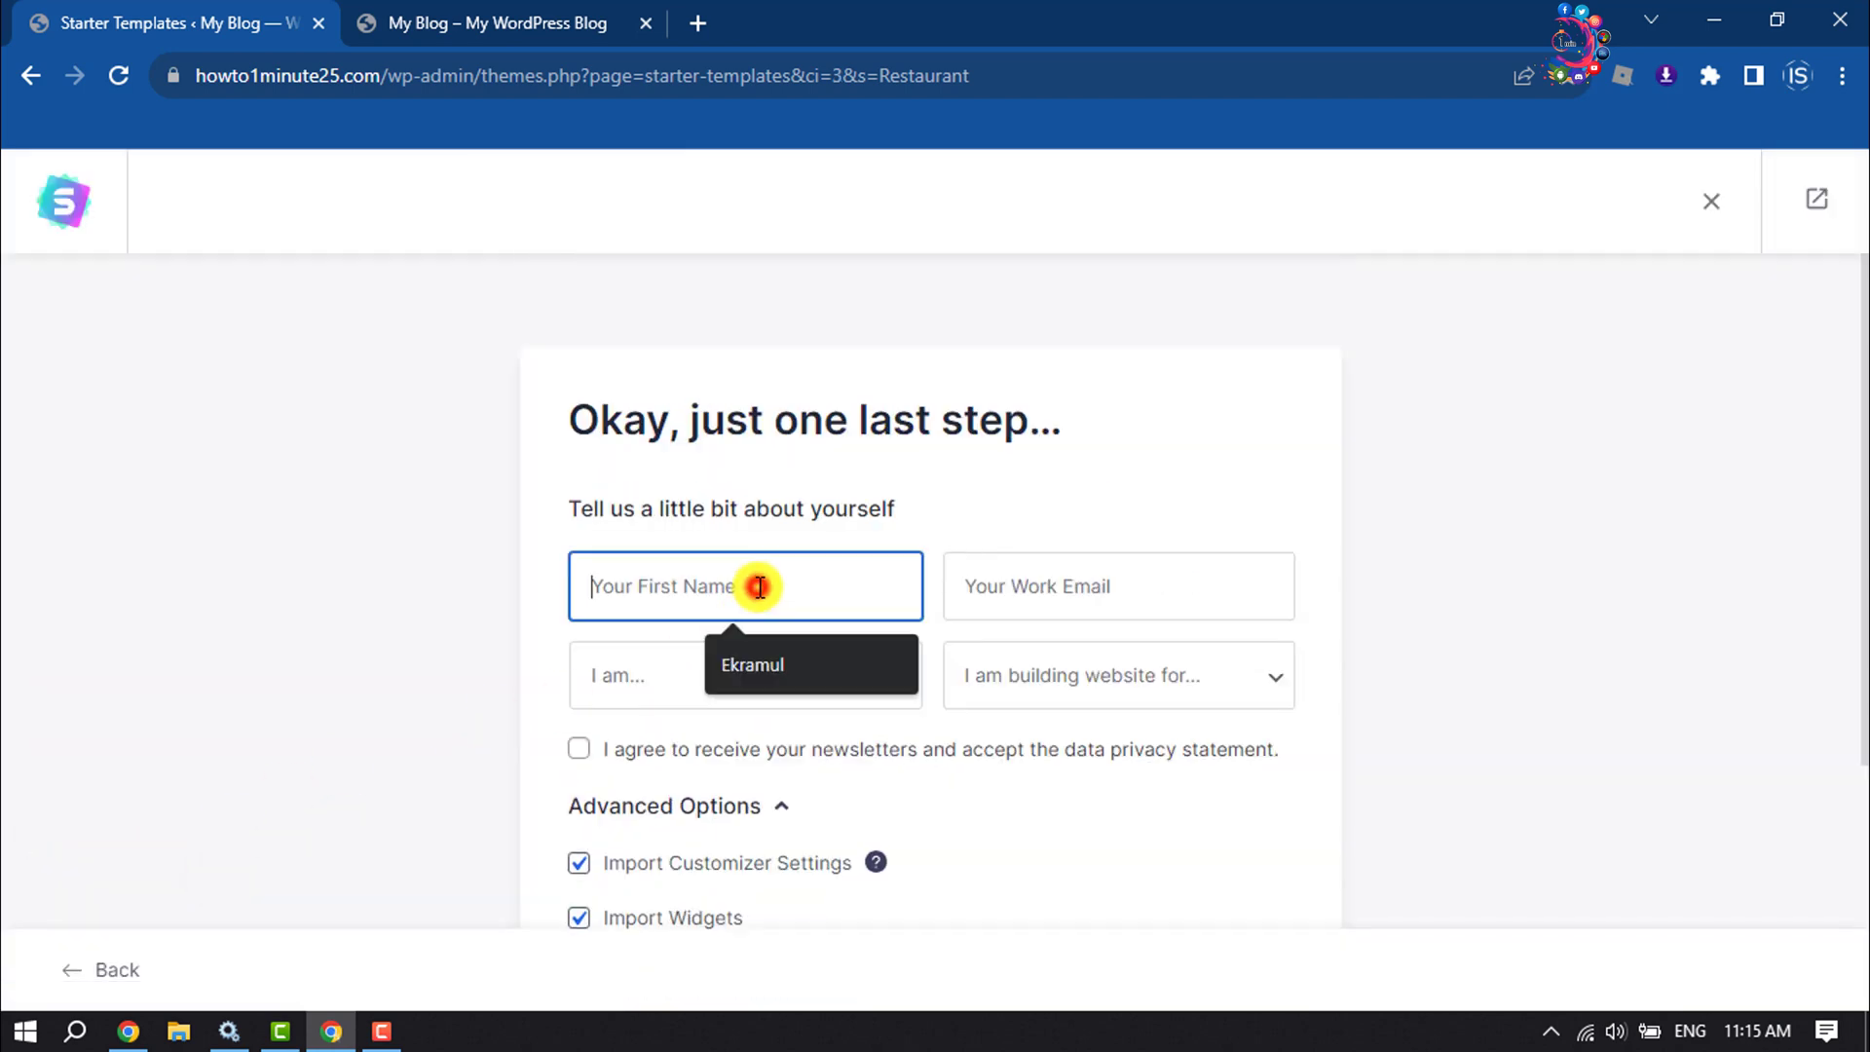
click(446, 612)
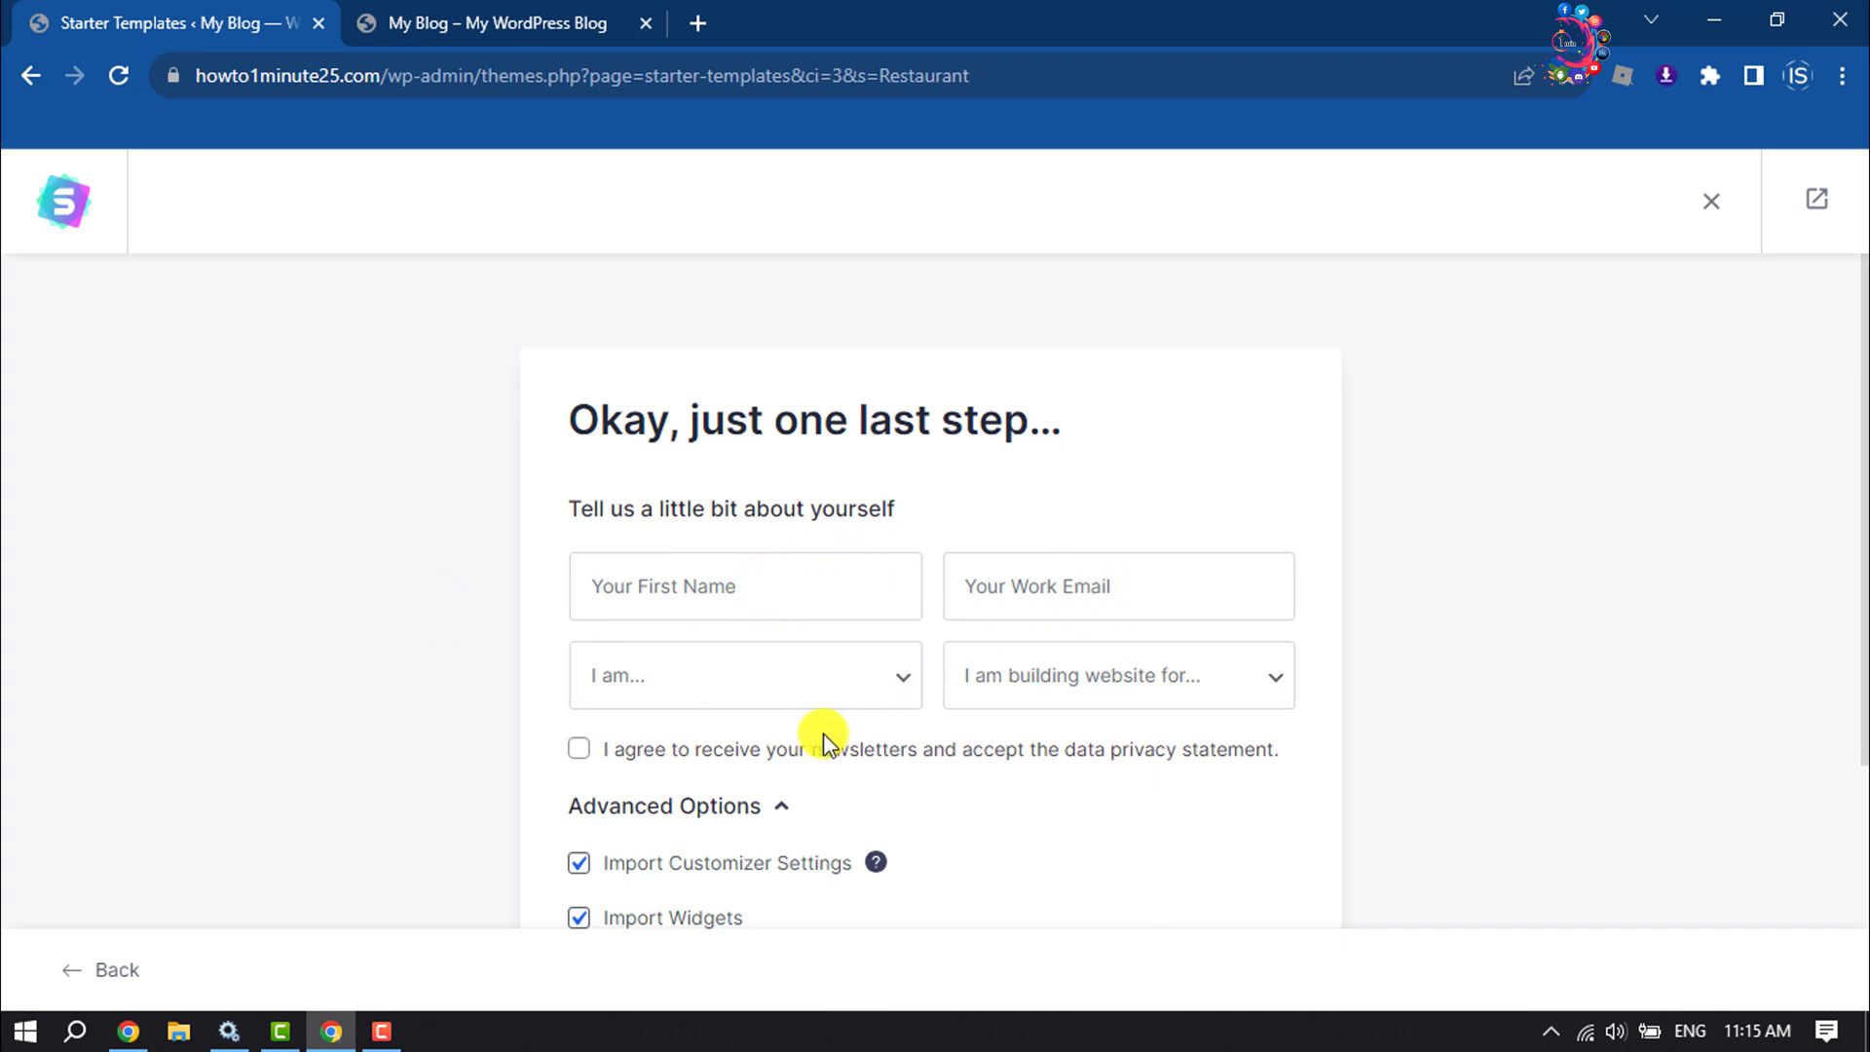
click(809, 668)
click(1340, 471)
scroll(806, 716, down, 3)
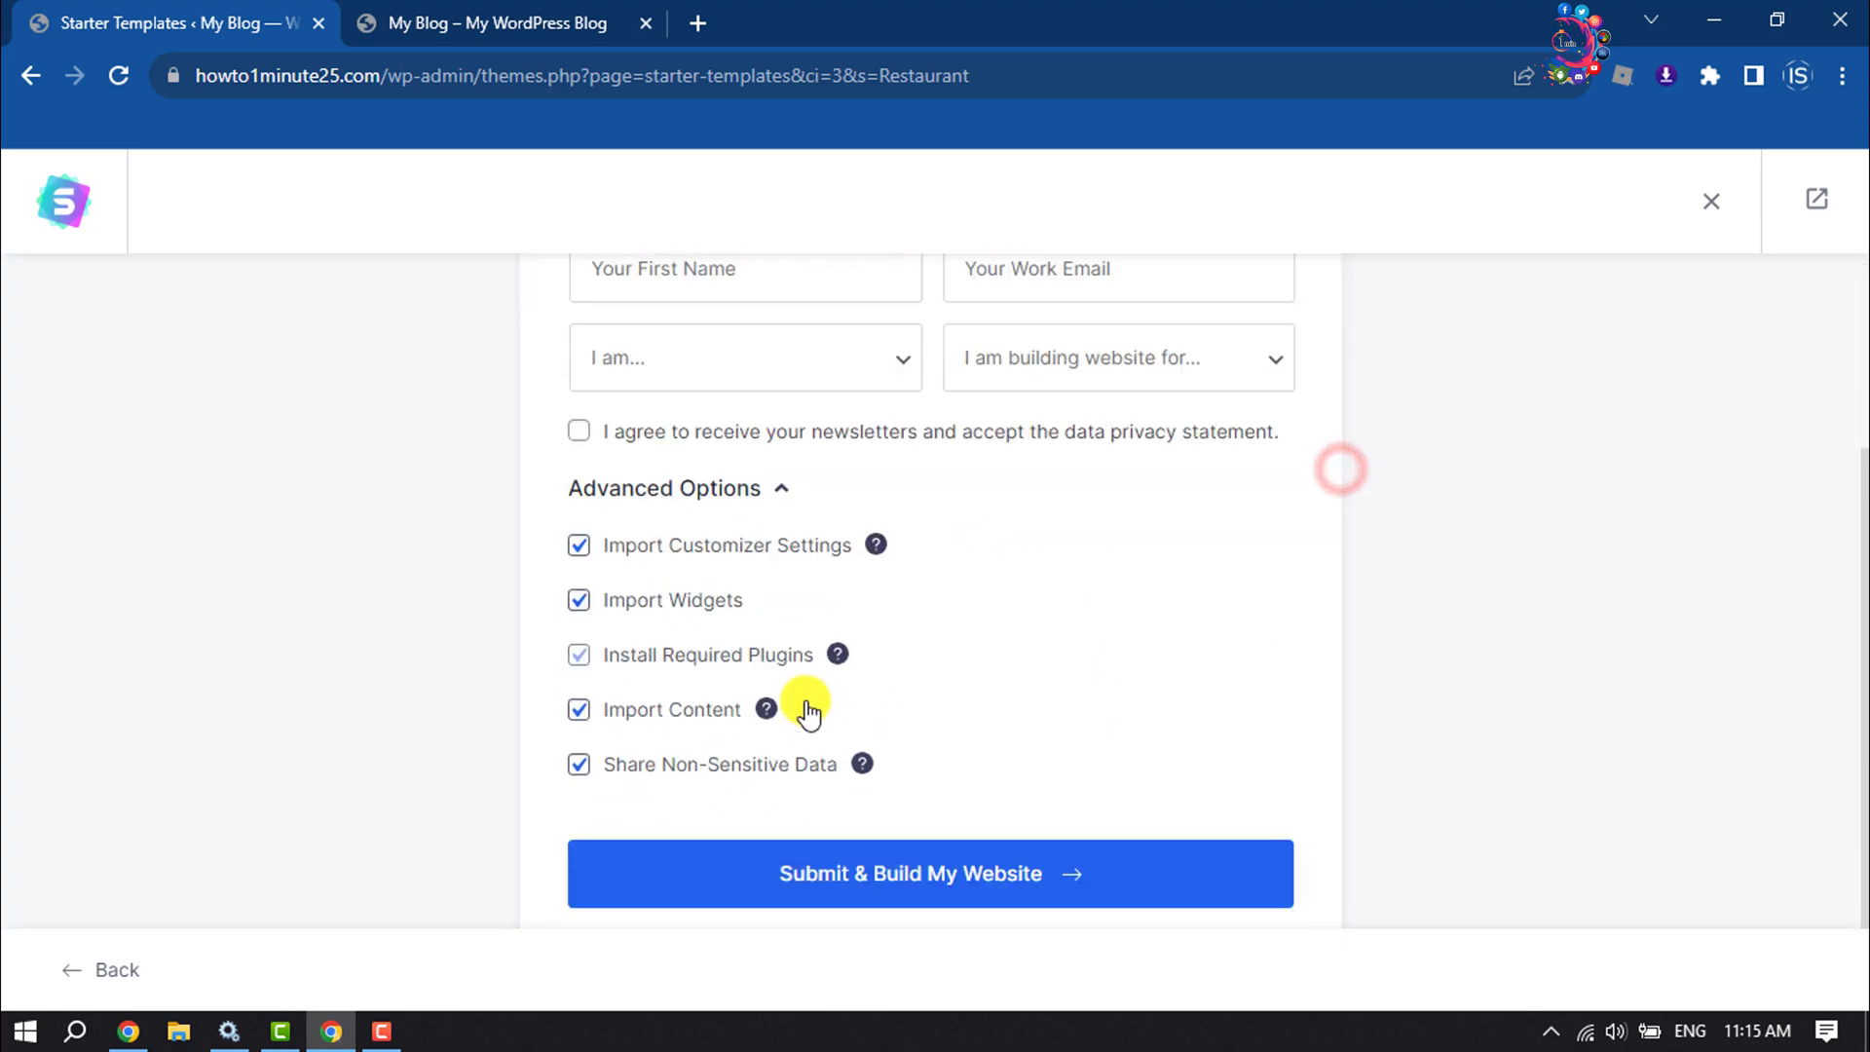
scroll(697, 689, up, 1)
mouse_move(882, 651)
scroll(884, 654, down, 1)
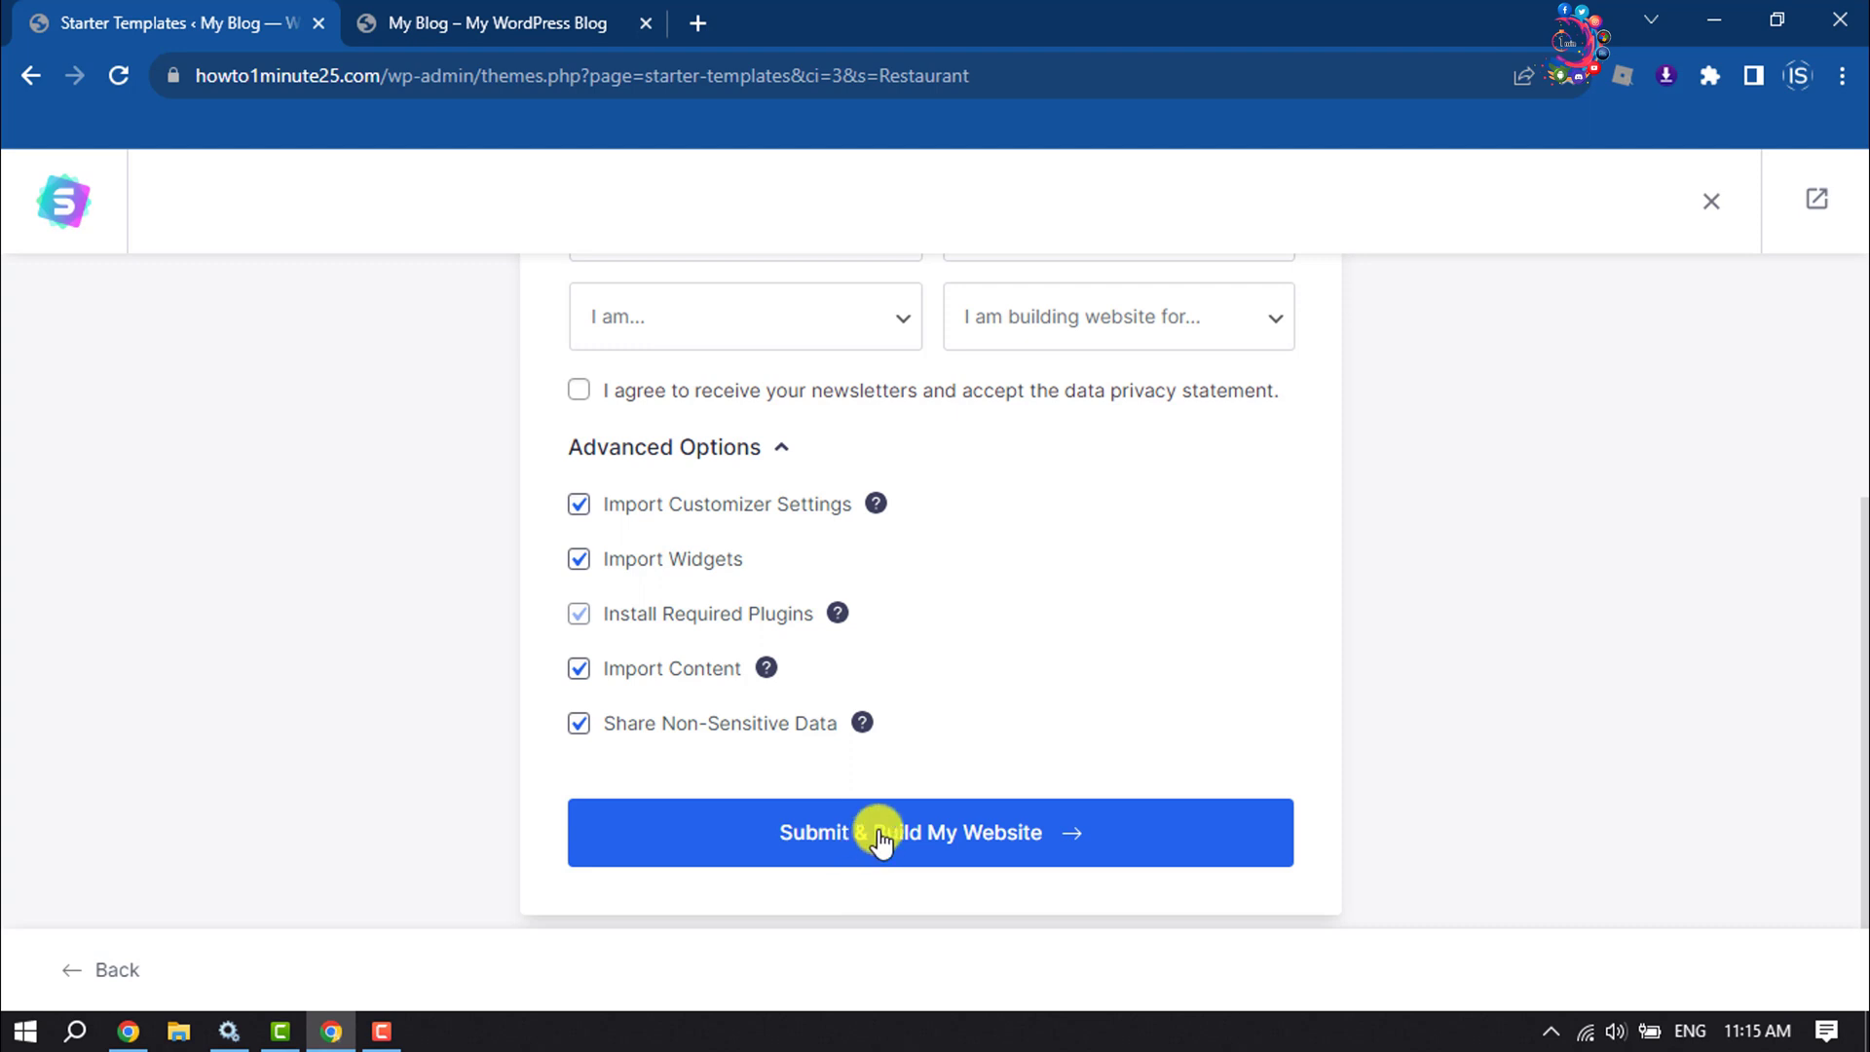
Submit and build the Coffee House site, waiting for the import to reach 100%
click(878, 842)
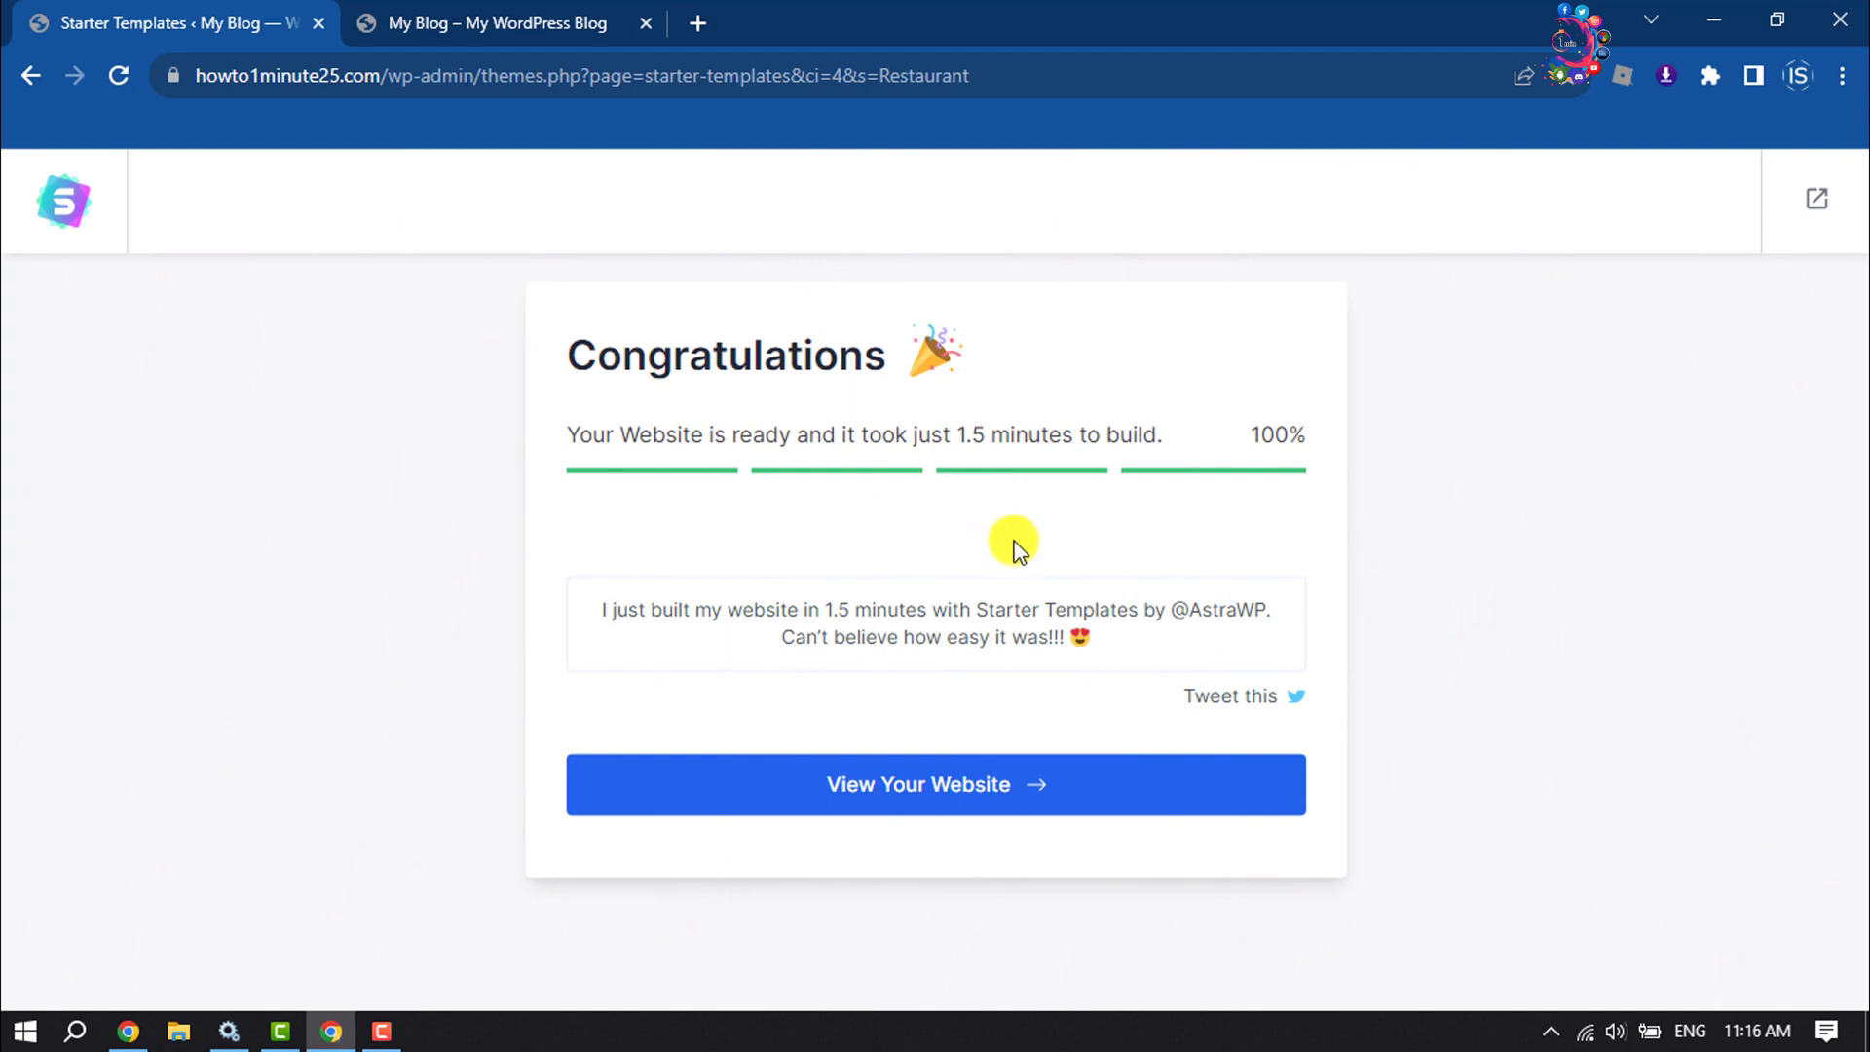
View the newly built Coffee House homepage, scroll through it, and launch Edit with Elementor
click(888, 808)
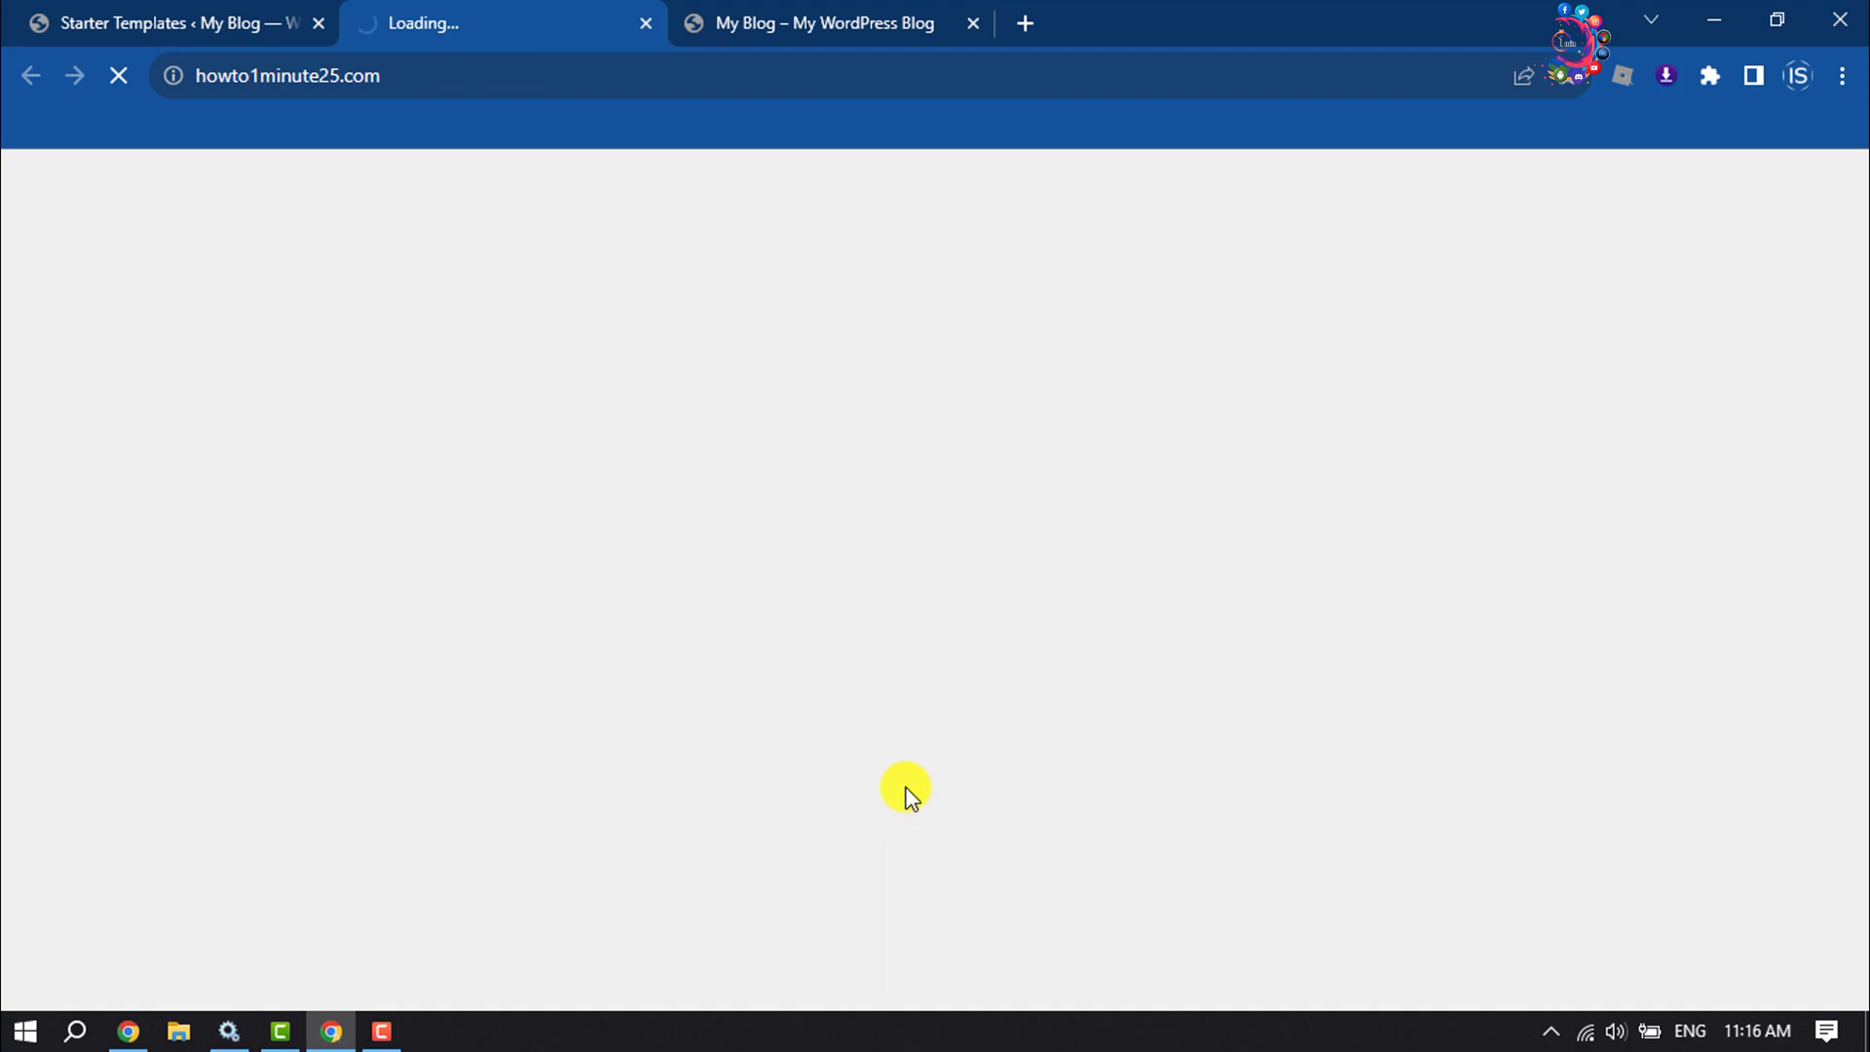
scroll(903, 789, down, 4)
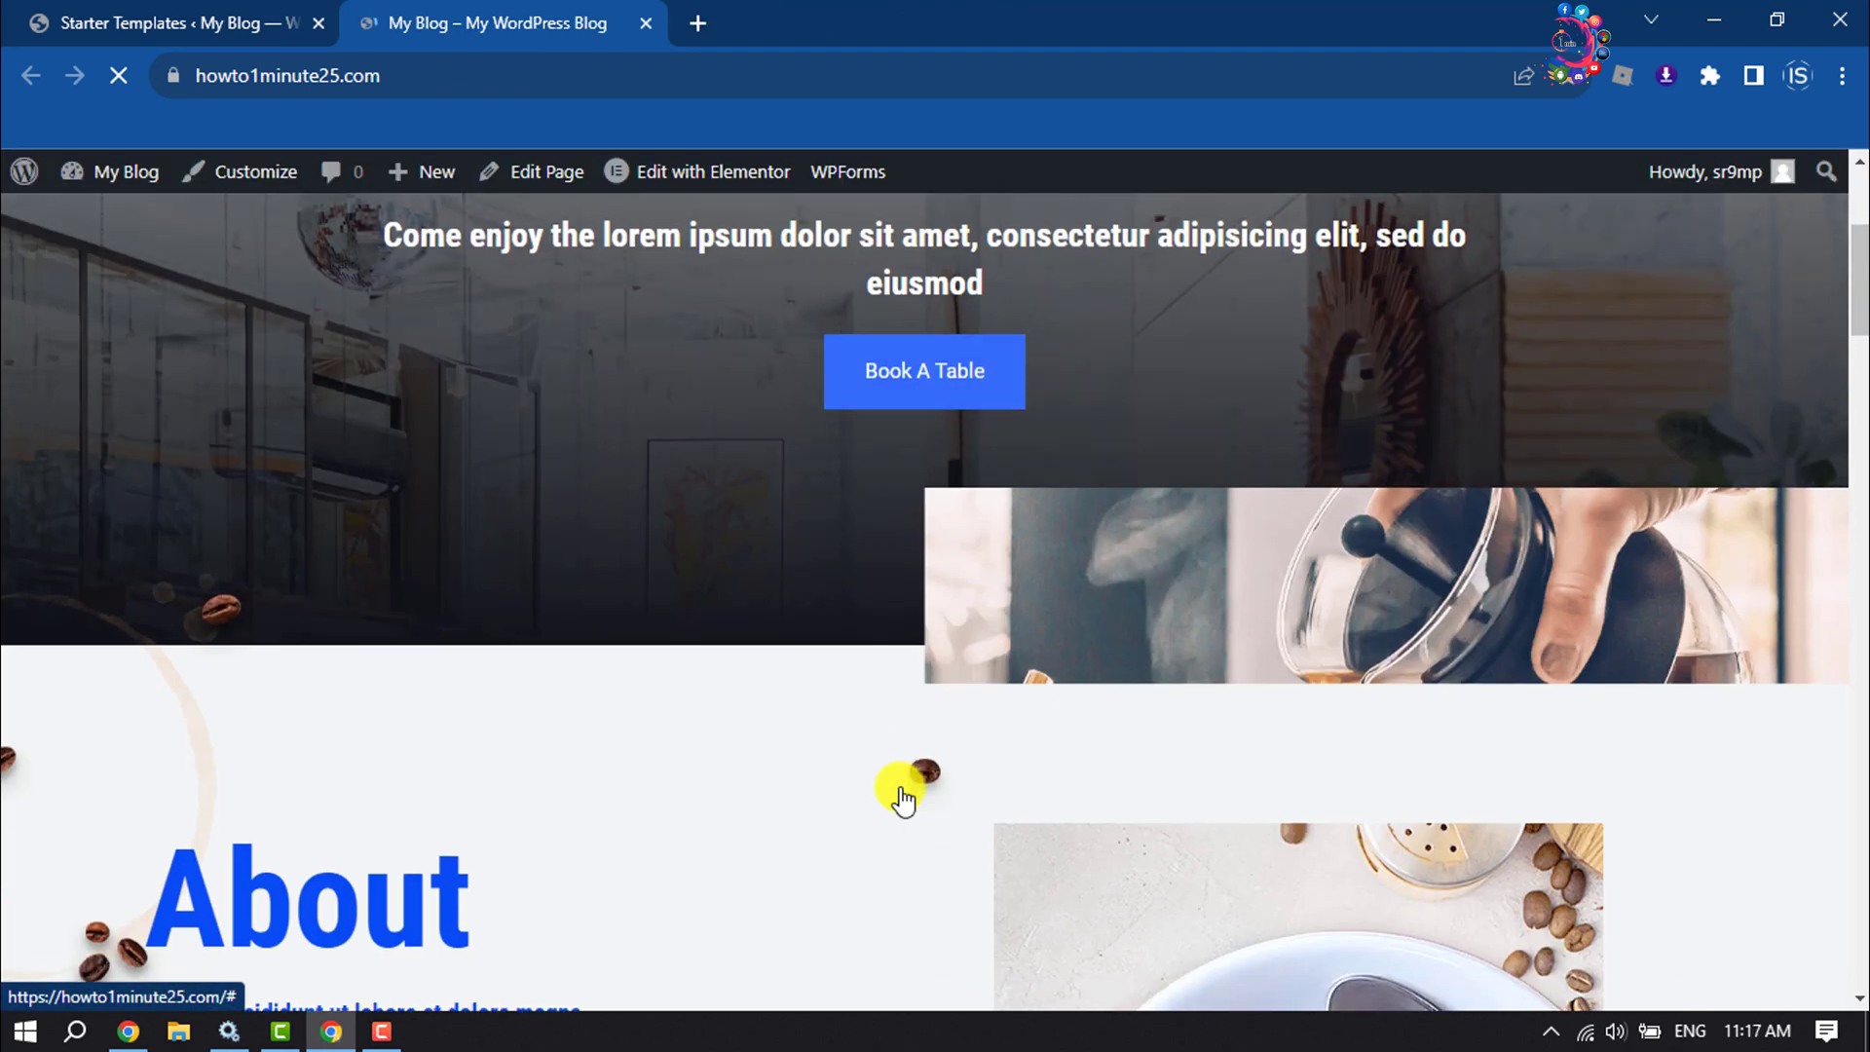
scroll(903, 799, down, 18)
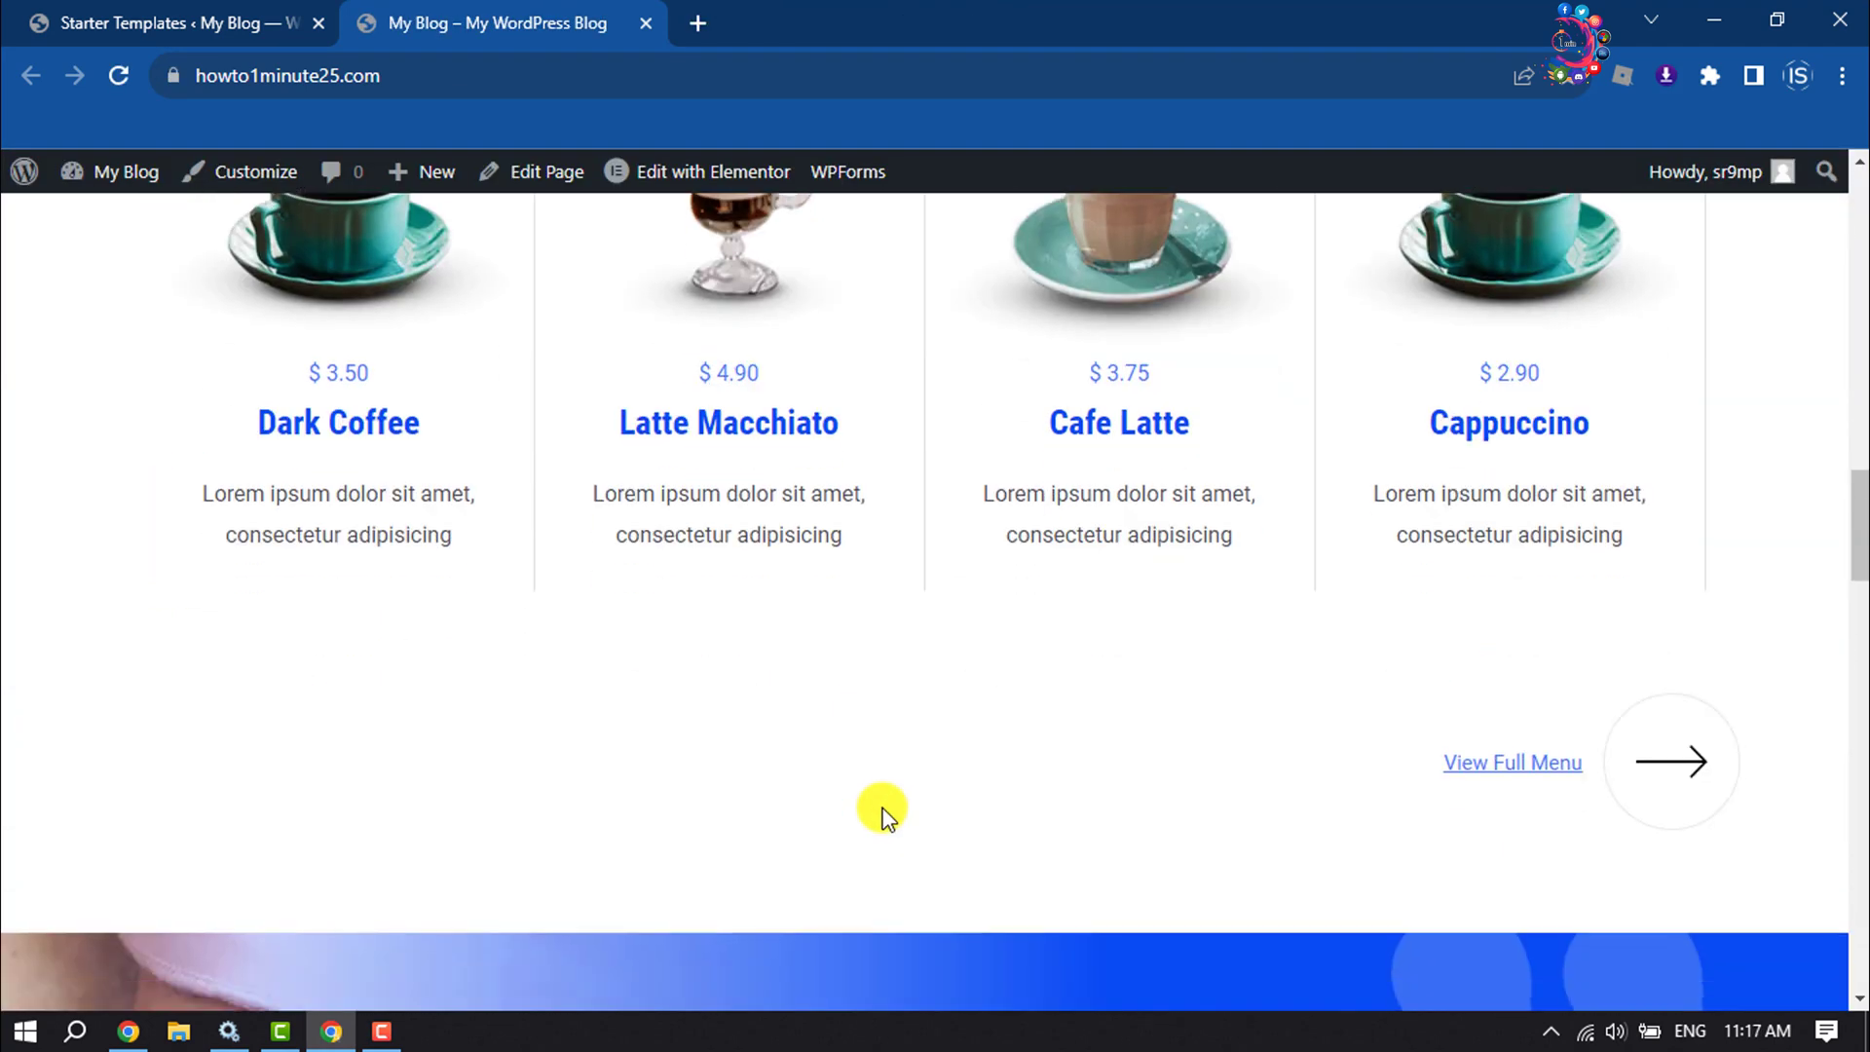
scroll(882, 813, down, 20)
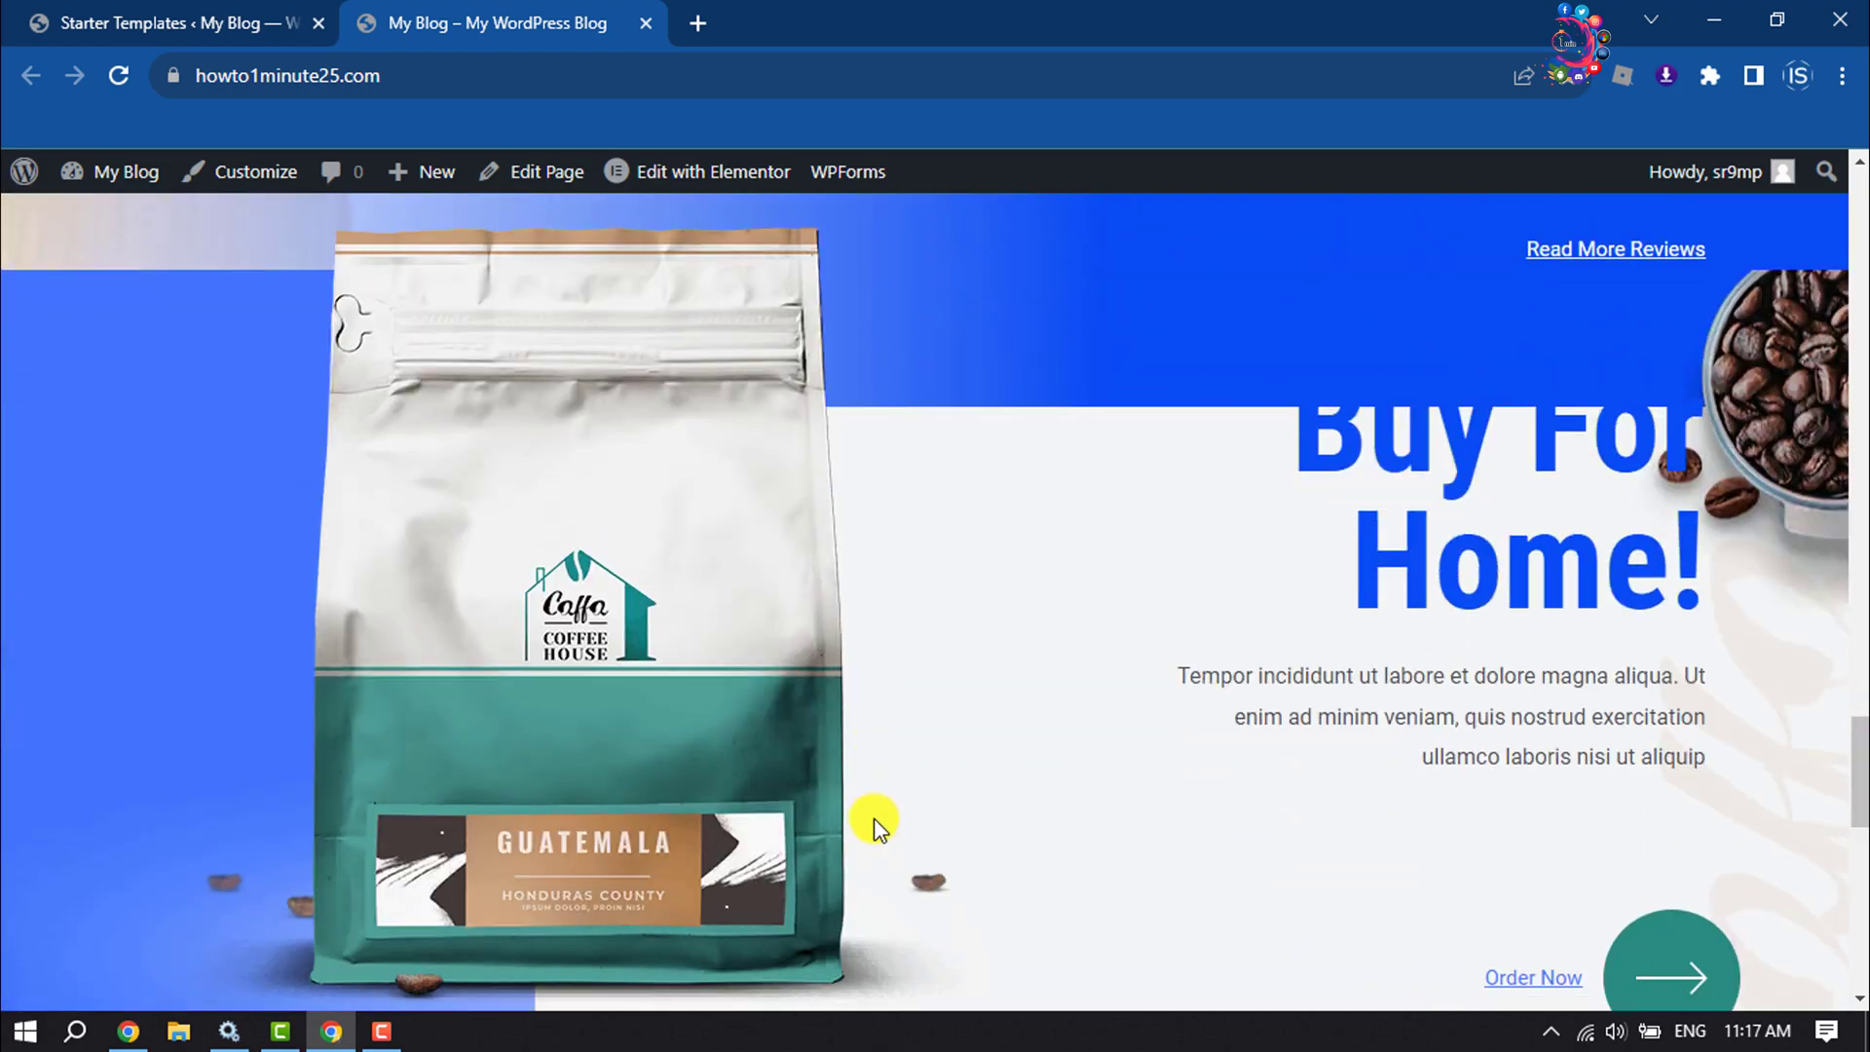
scroll(877, 823, down, 14)
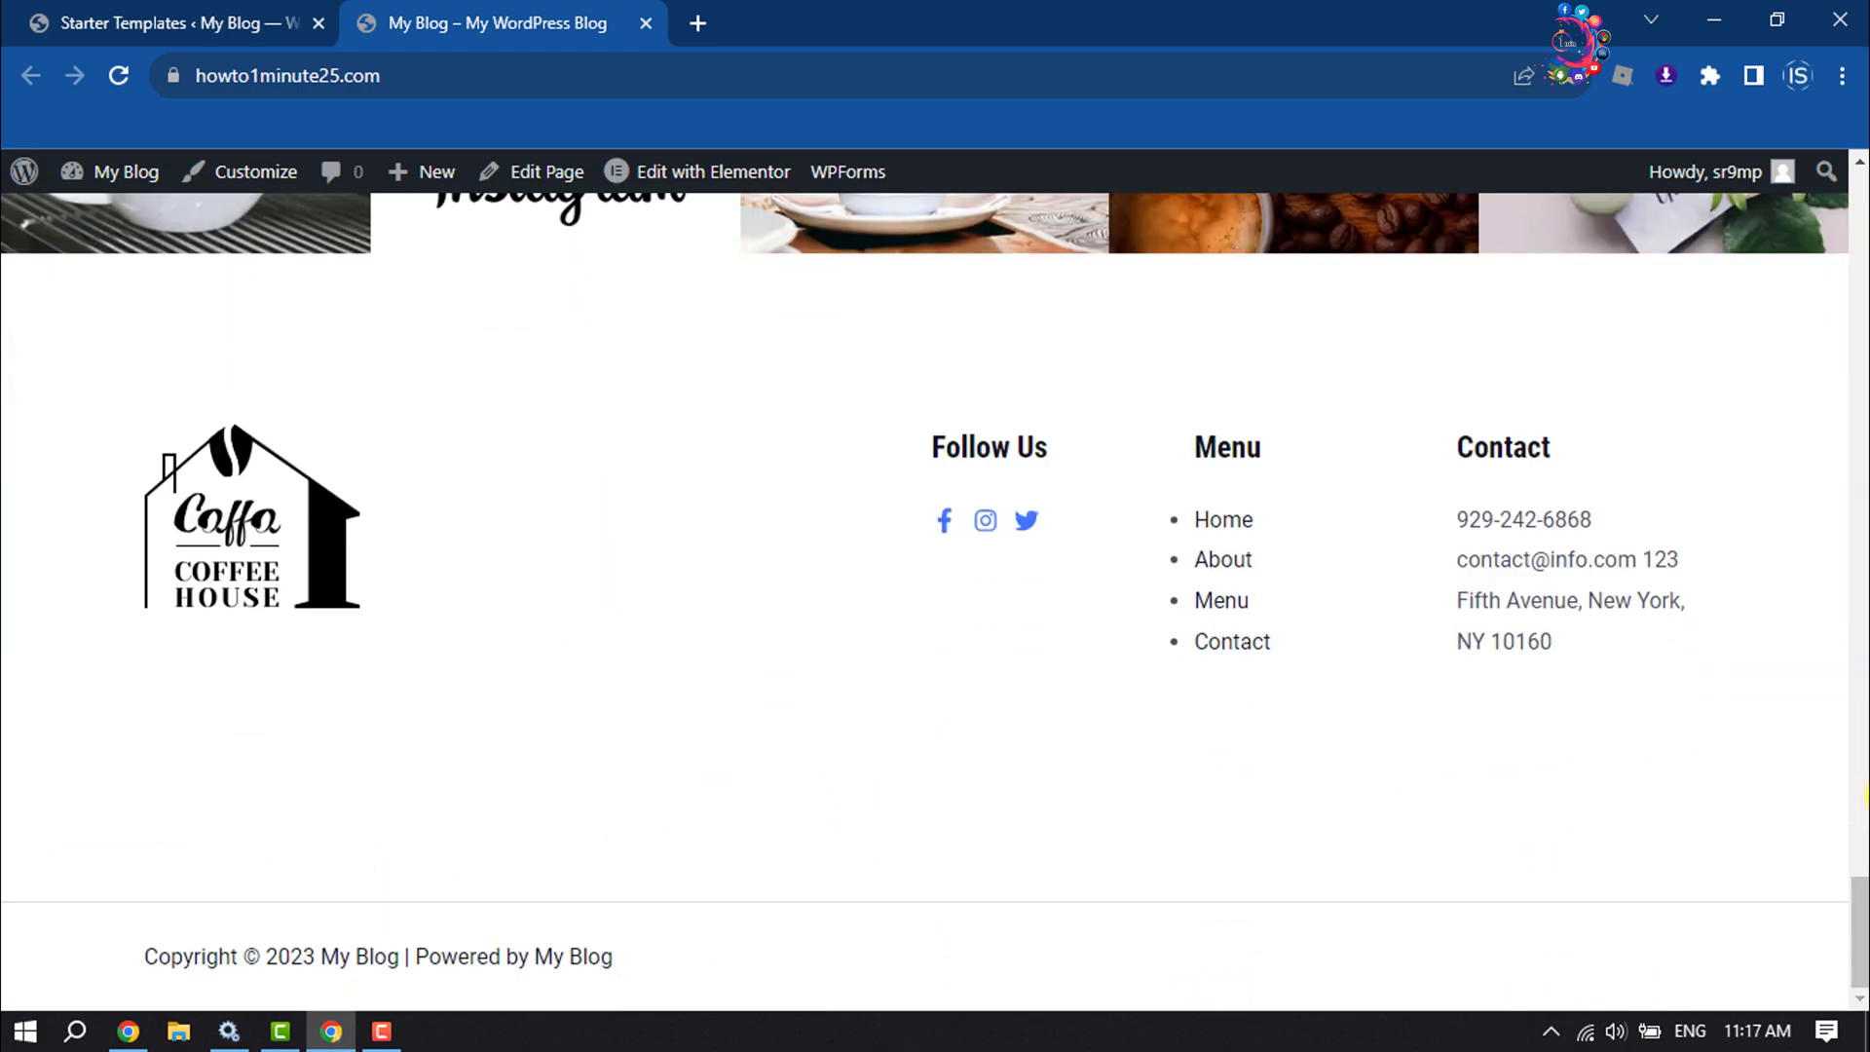
scroll(1859, 911, up, 20)
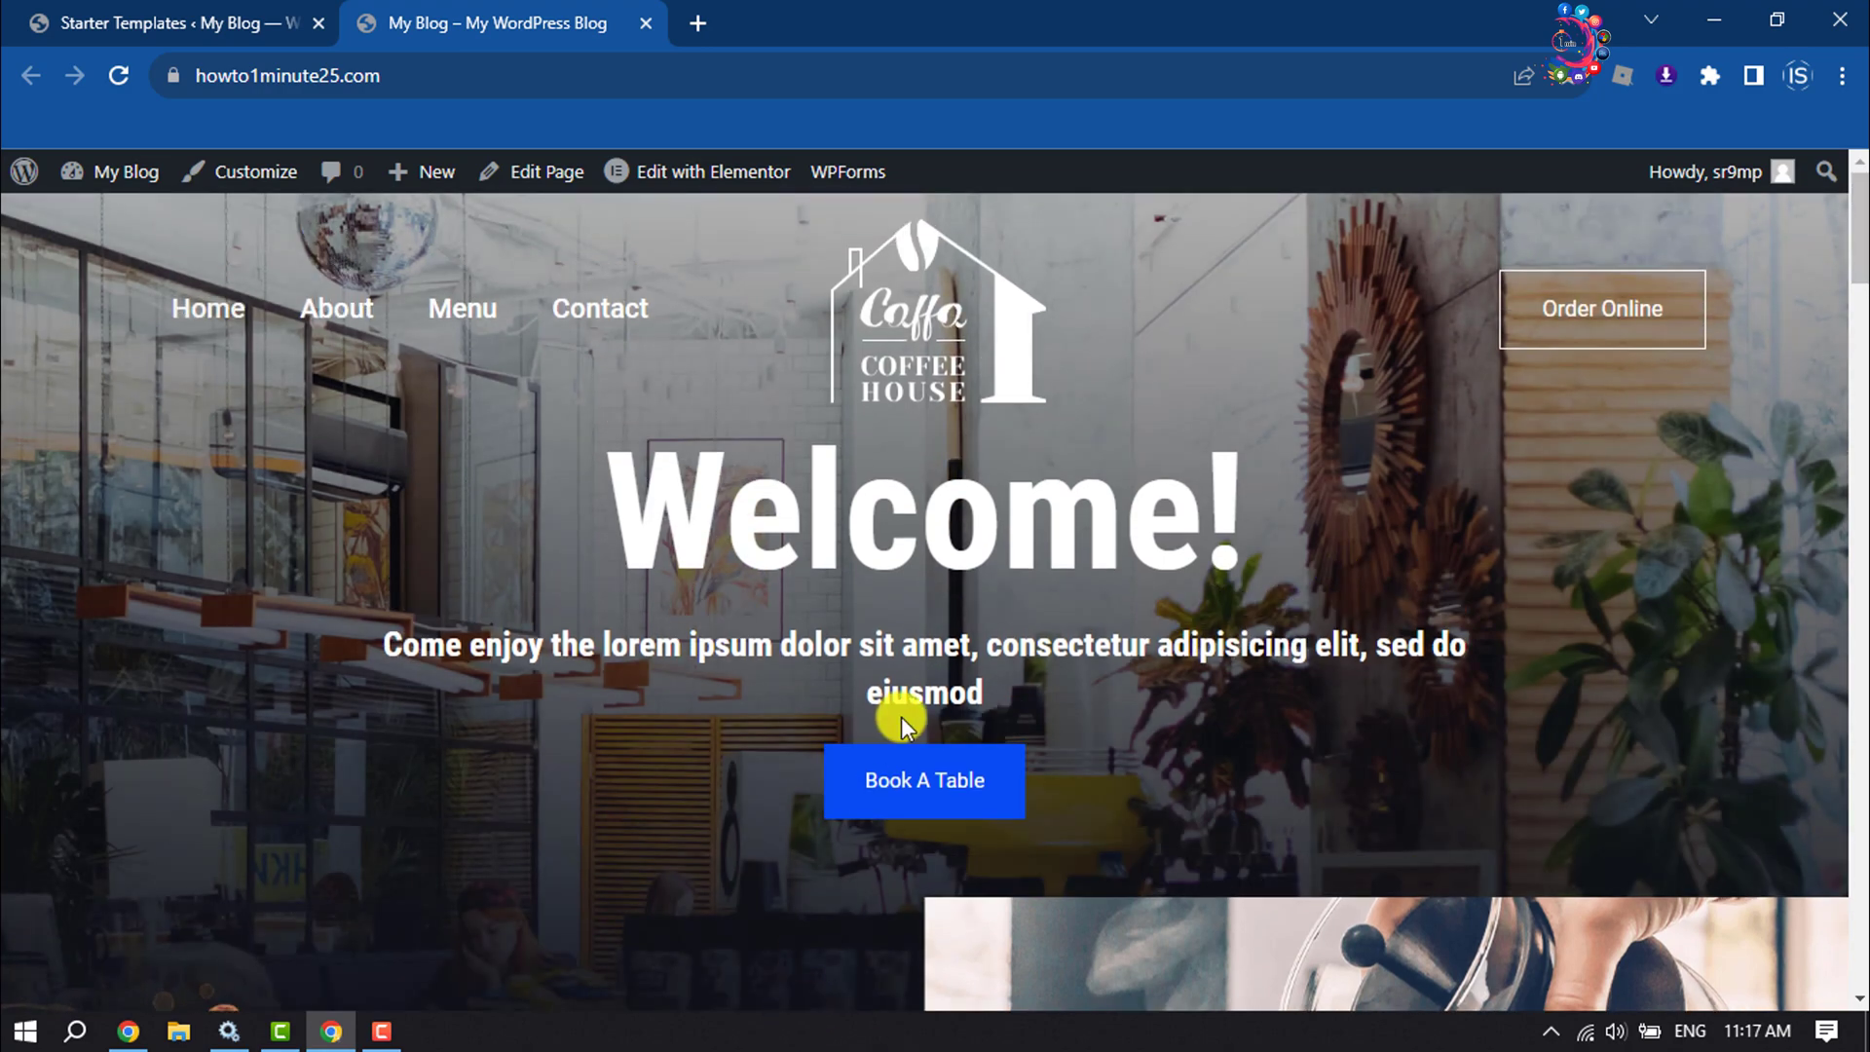
scroll(732, 828, down, 8)
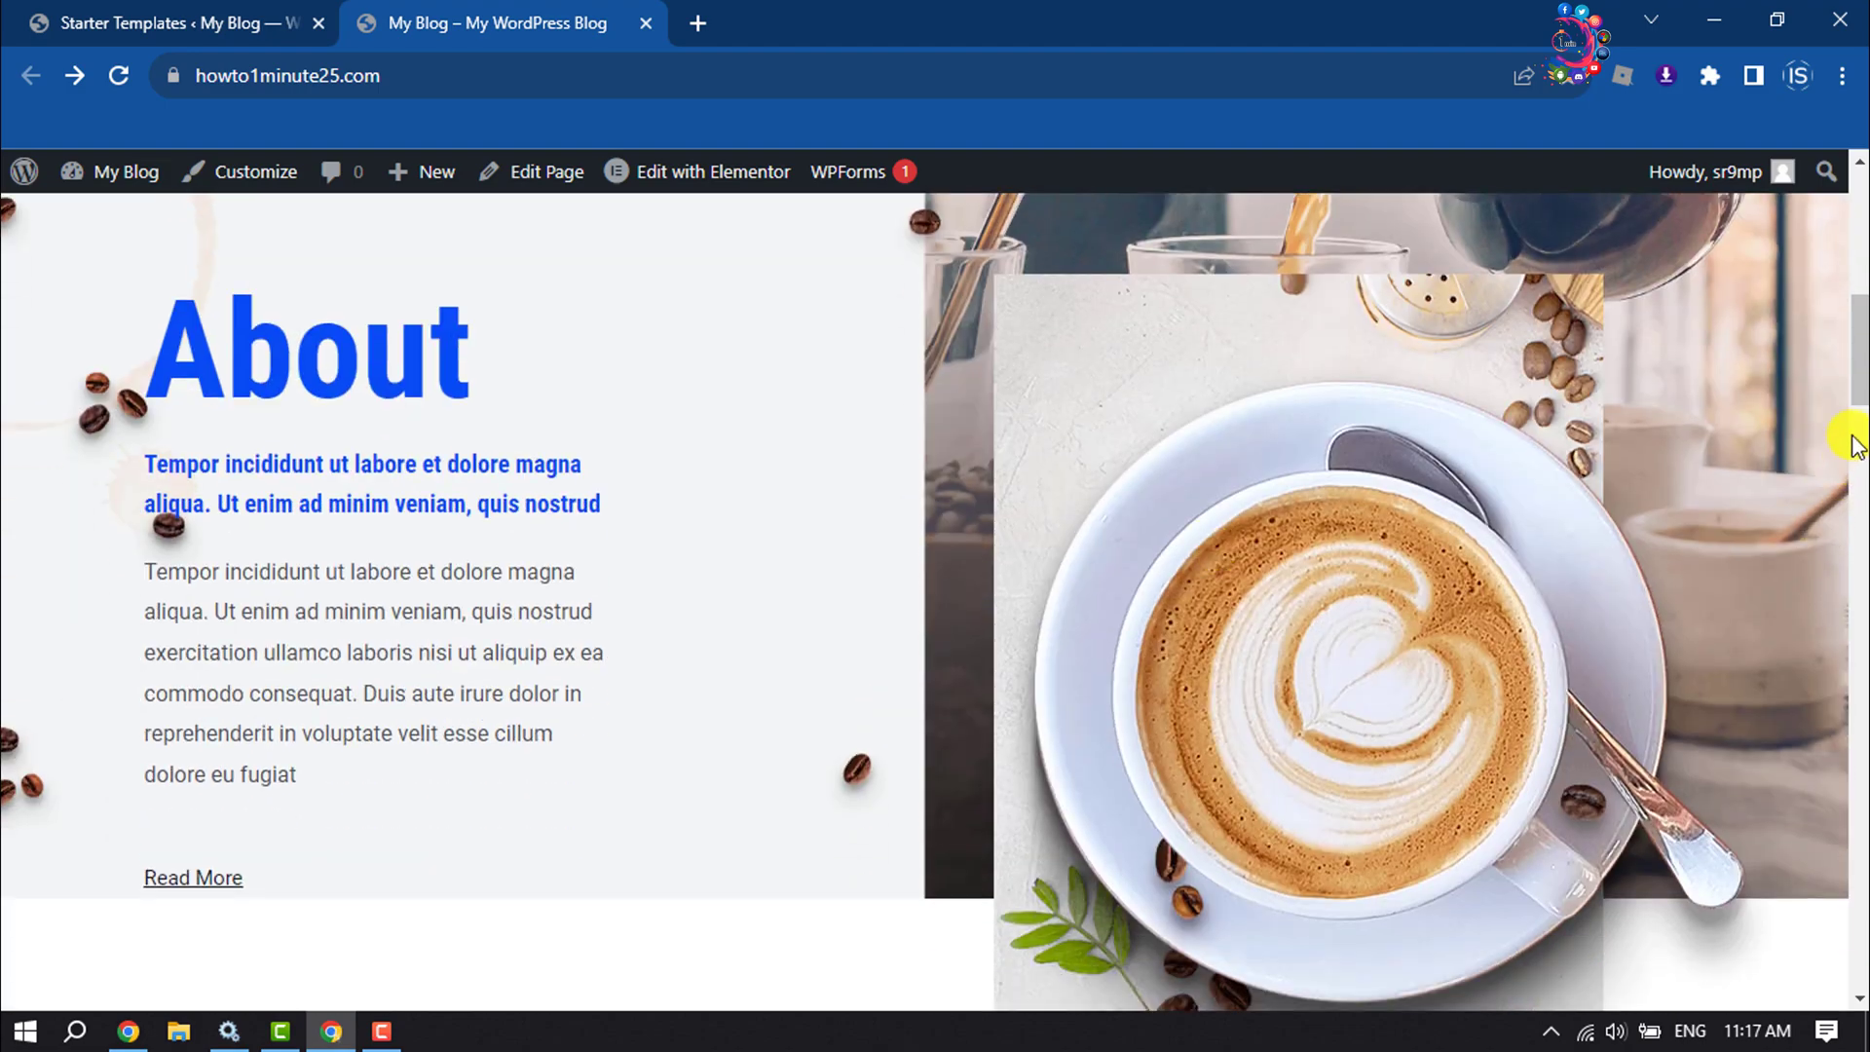
drag(1855, 443, 1824, 153)
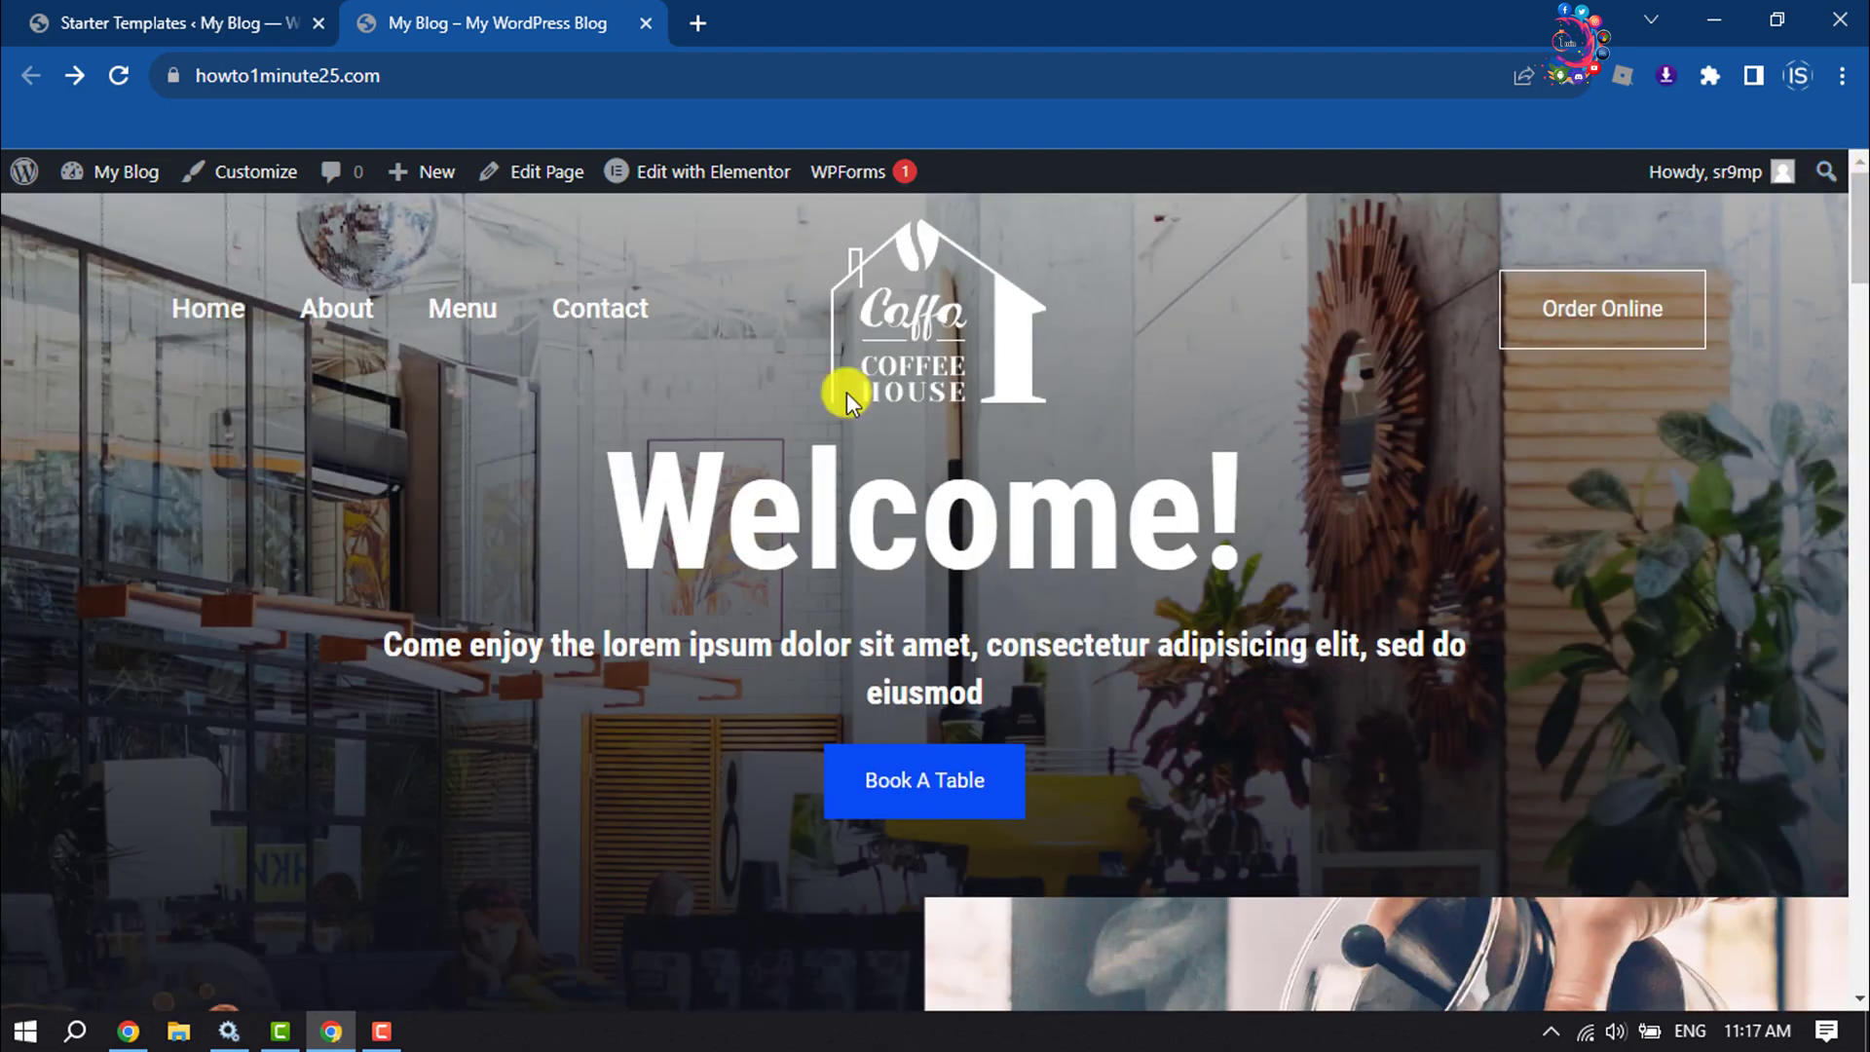
mouse_move(686, 176)
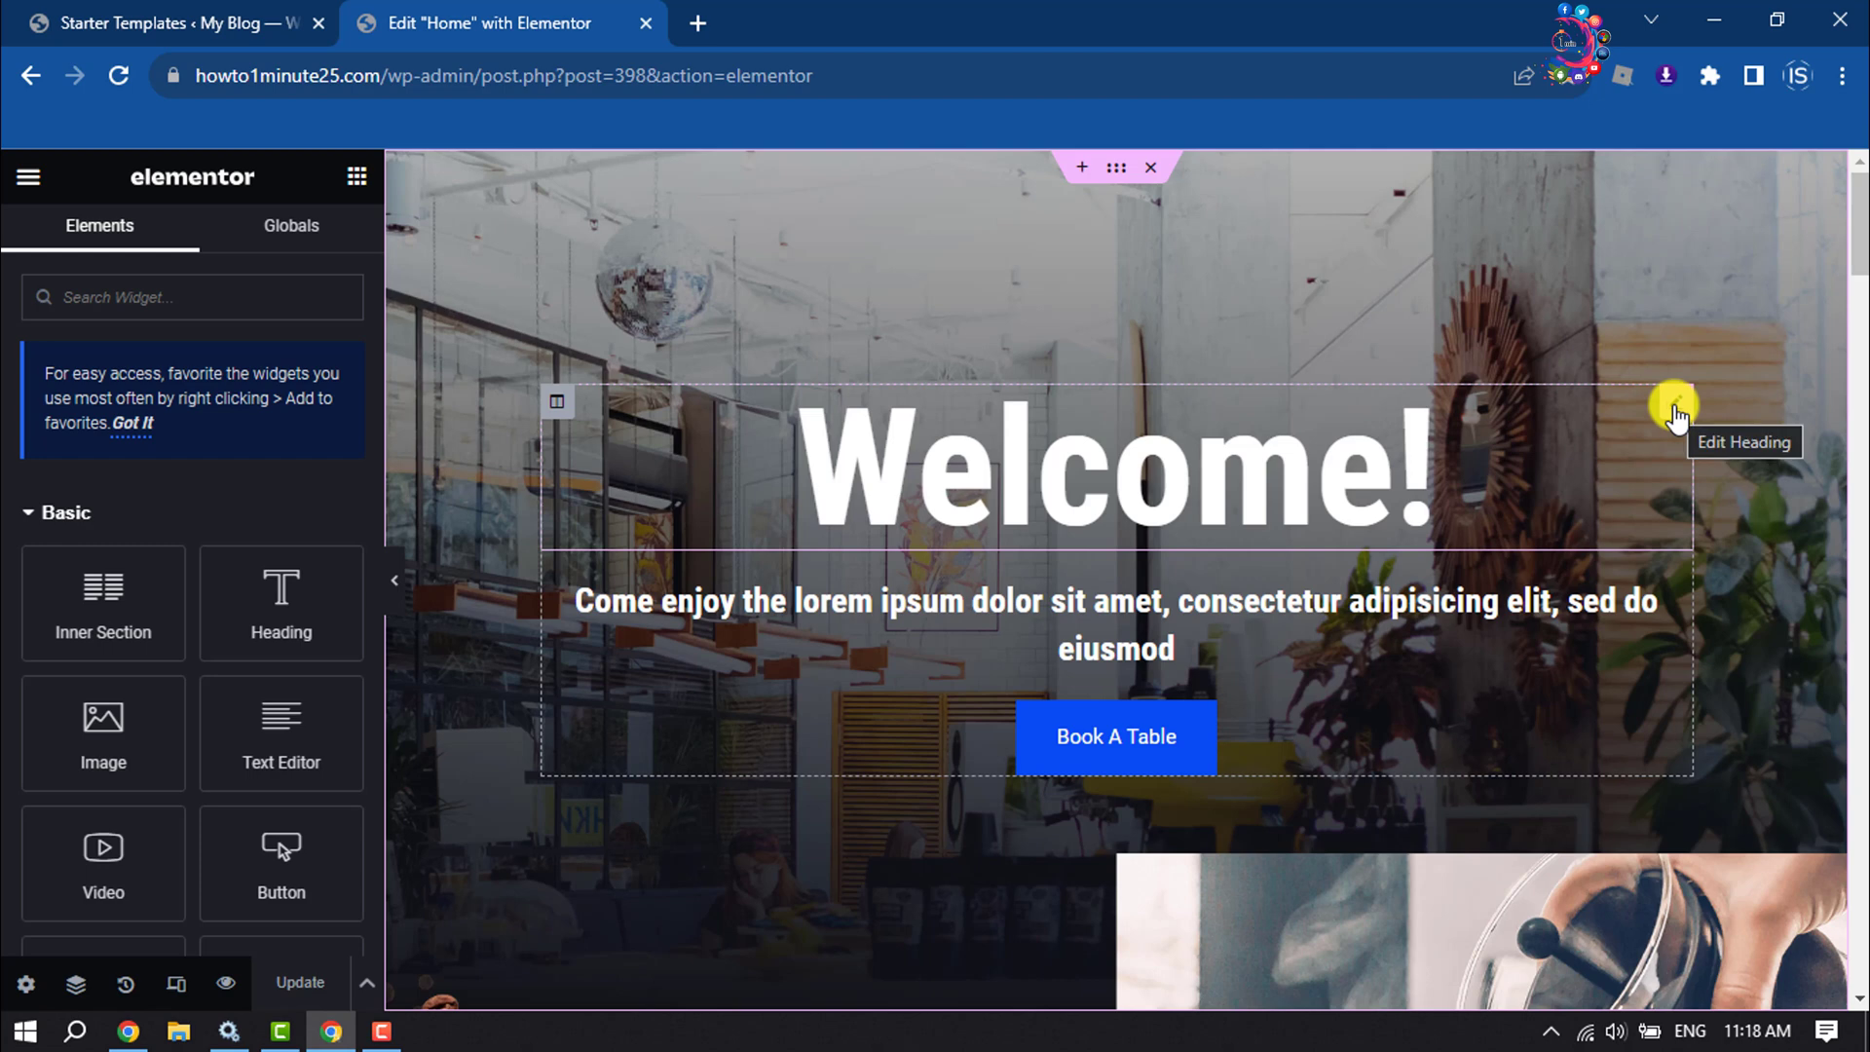
Replace the hero heading text 'Welcome!' with 'How to 1 Minute'
click(1673, 407)
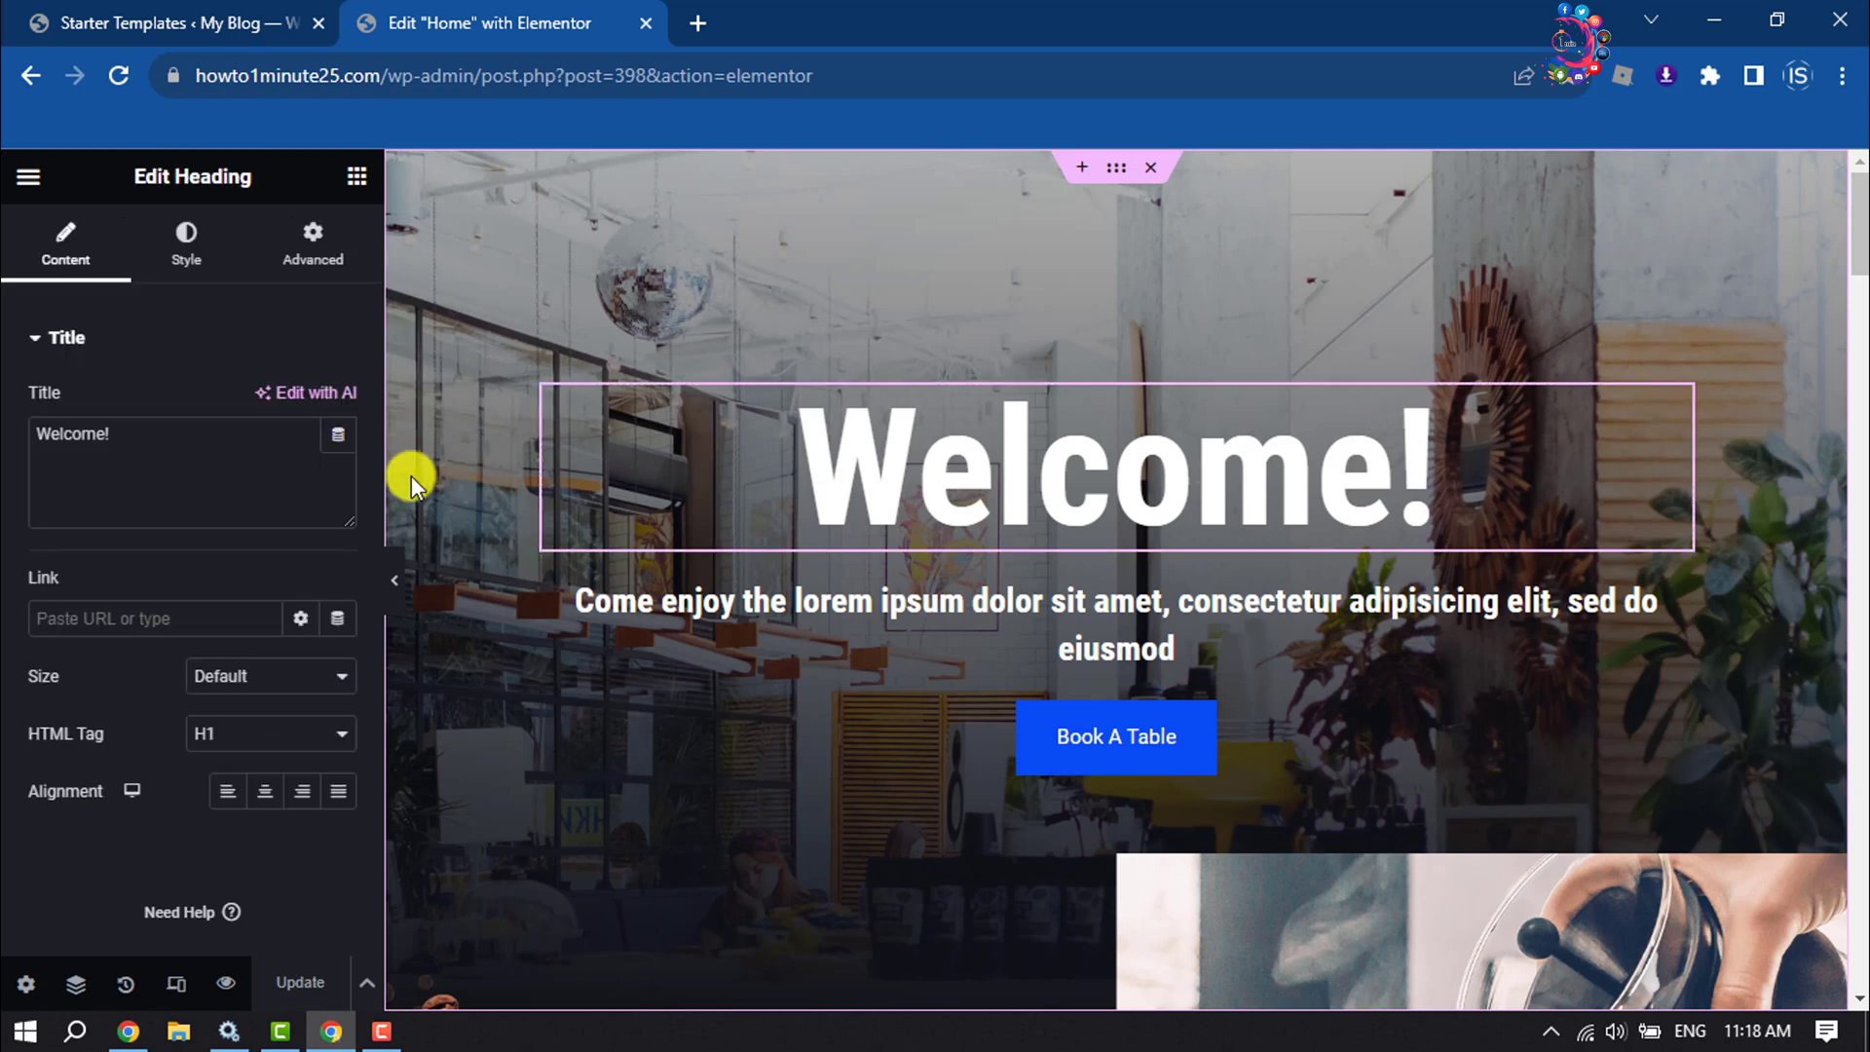
triple_click(187, 437)
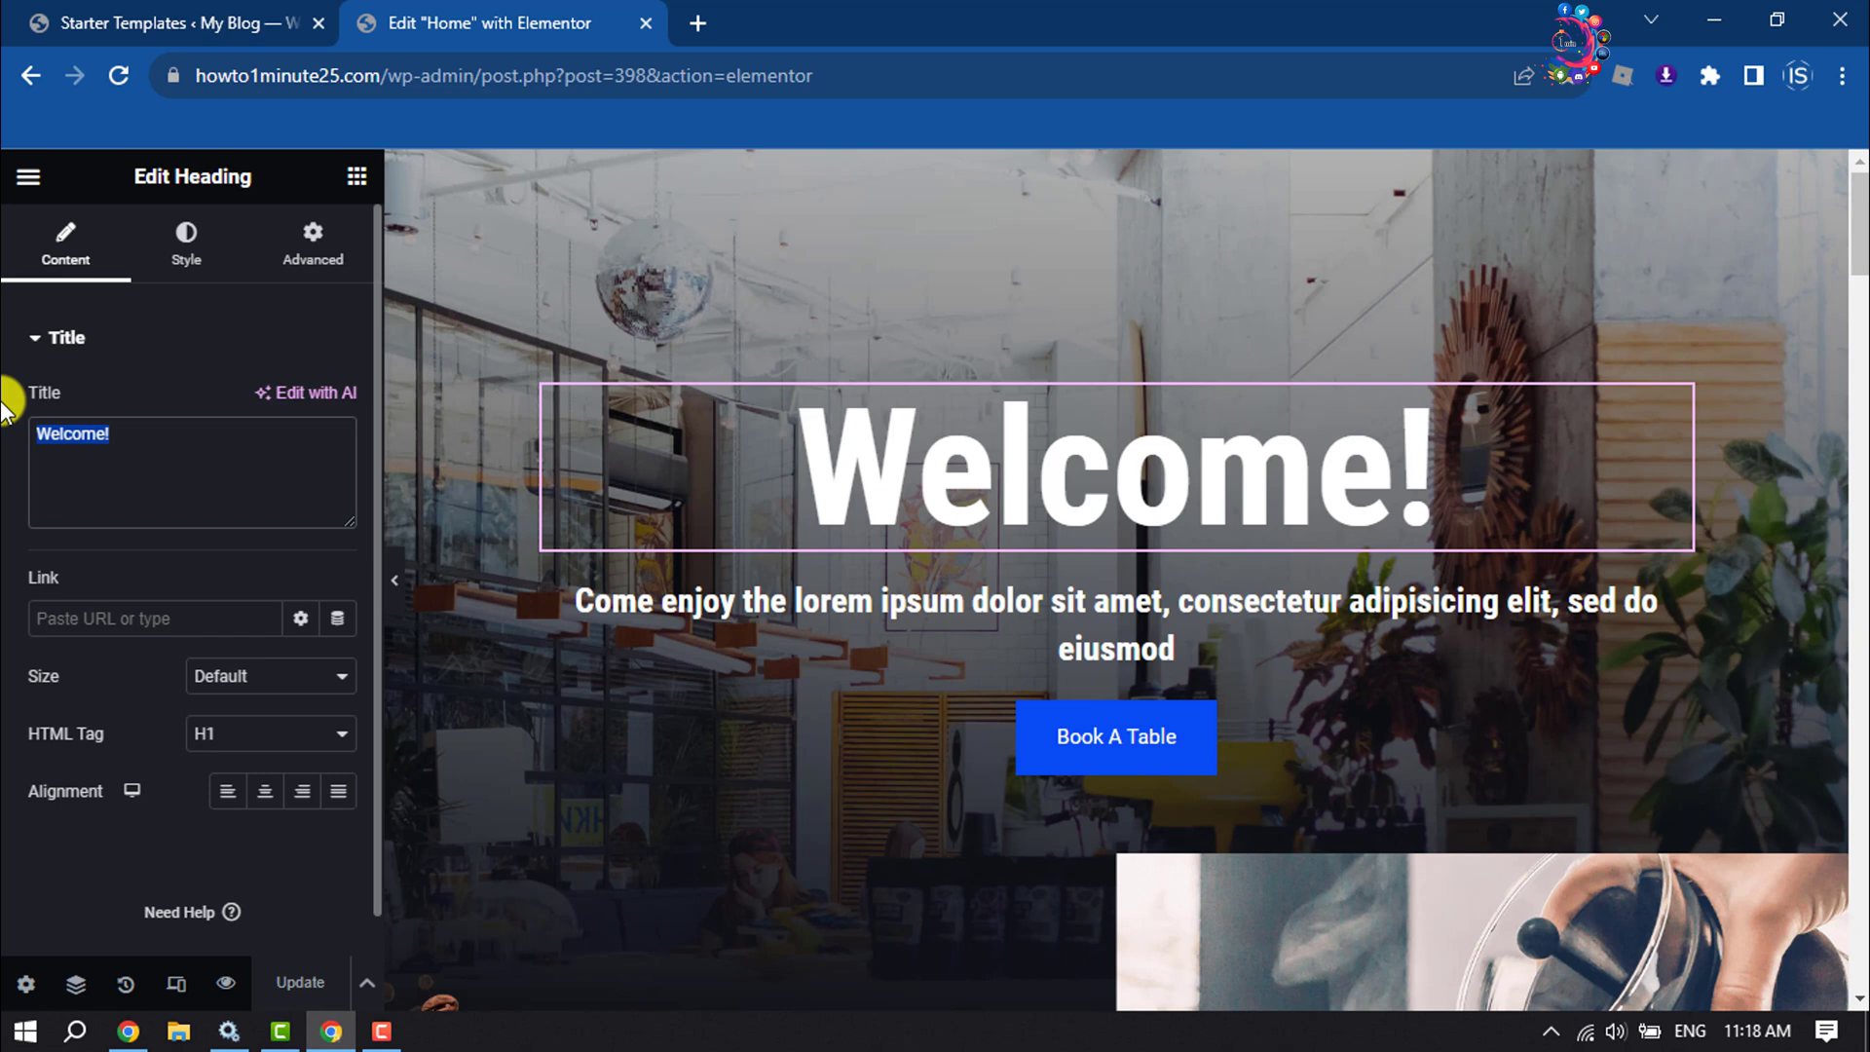
text(H)
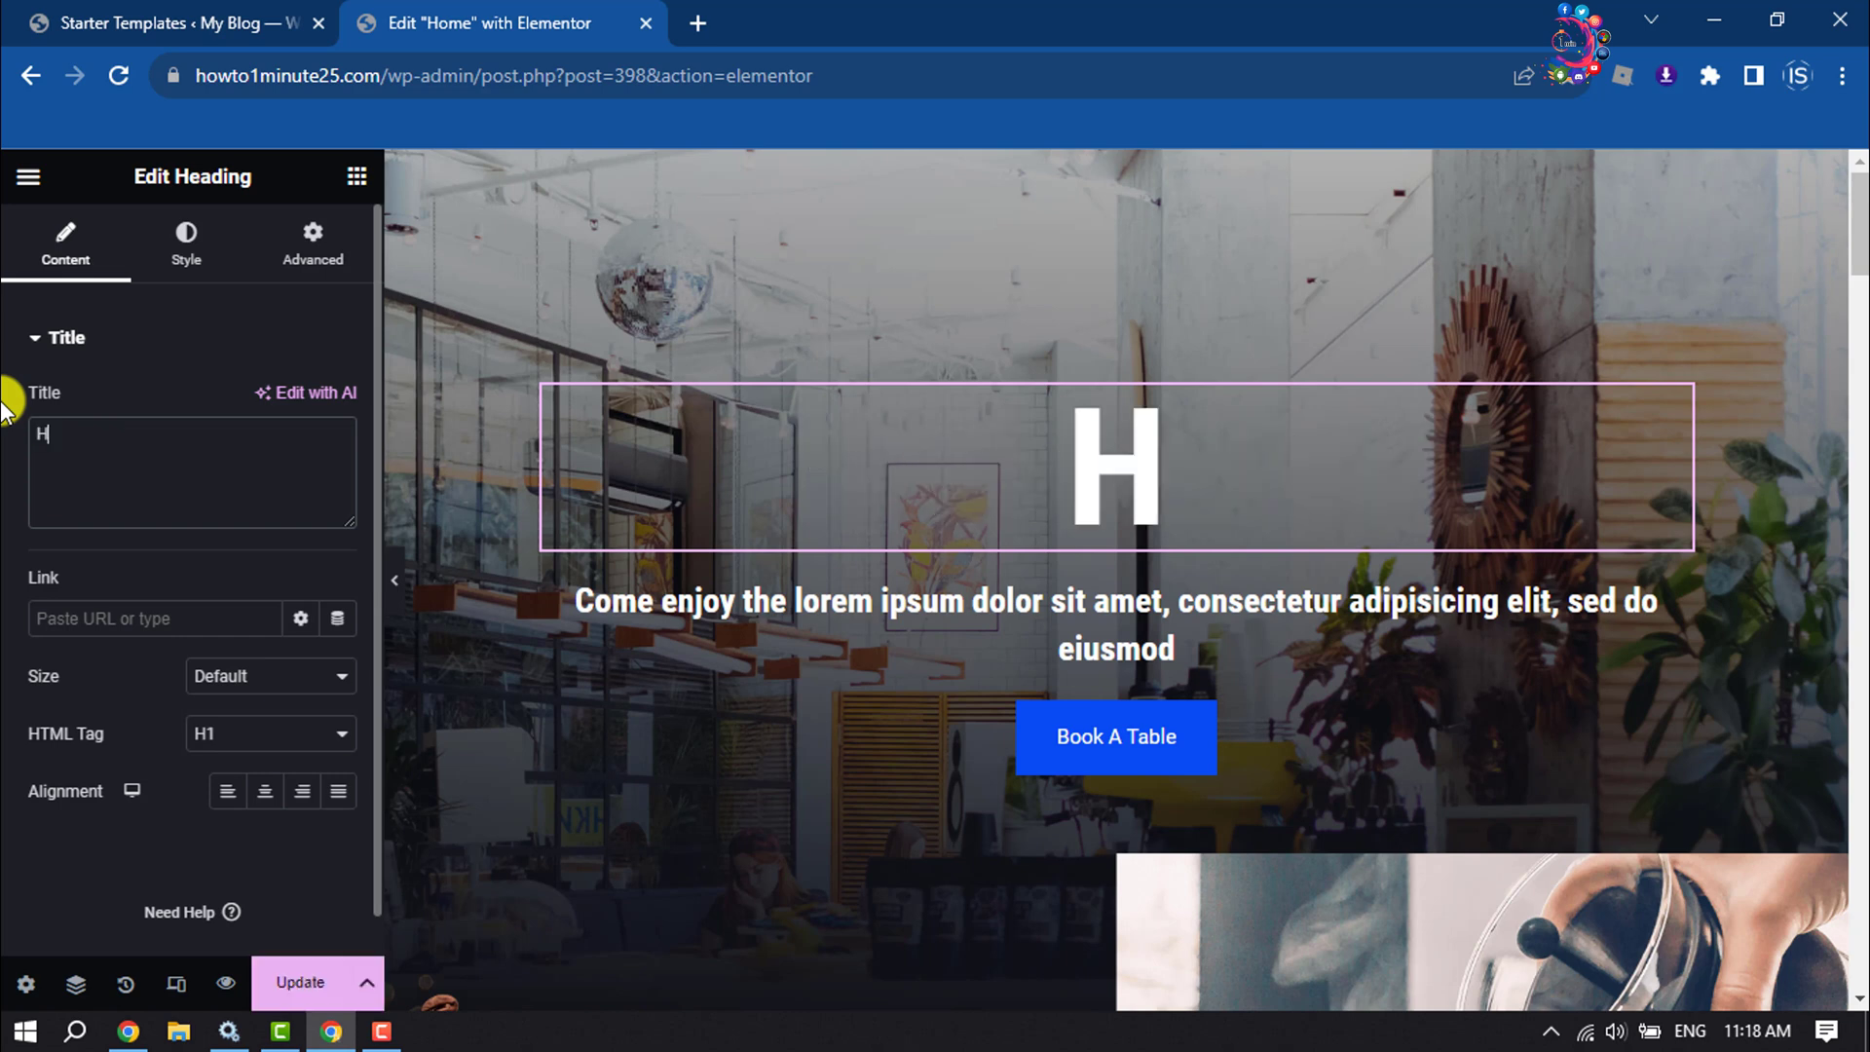
text(ow to 1 Minu)
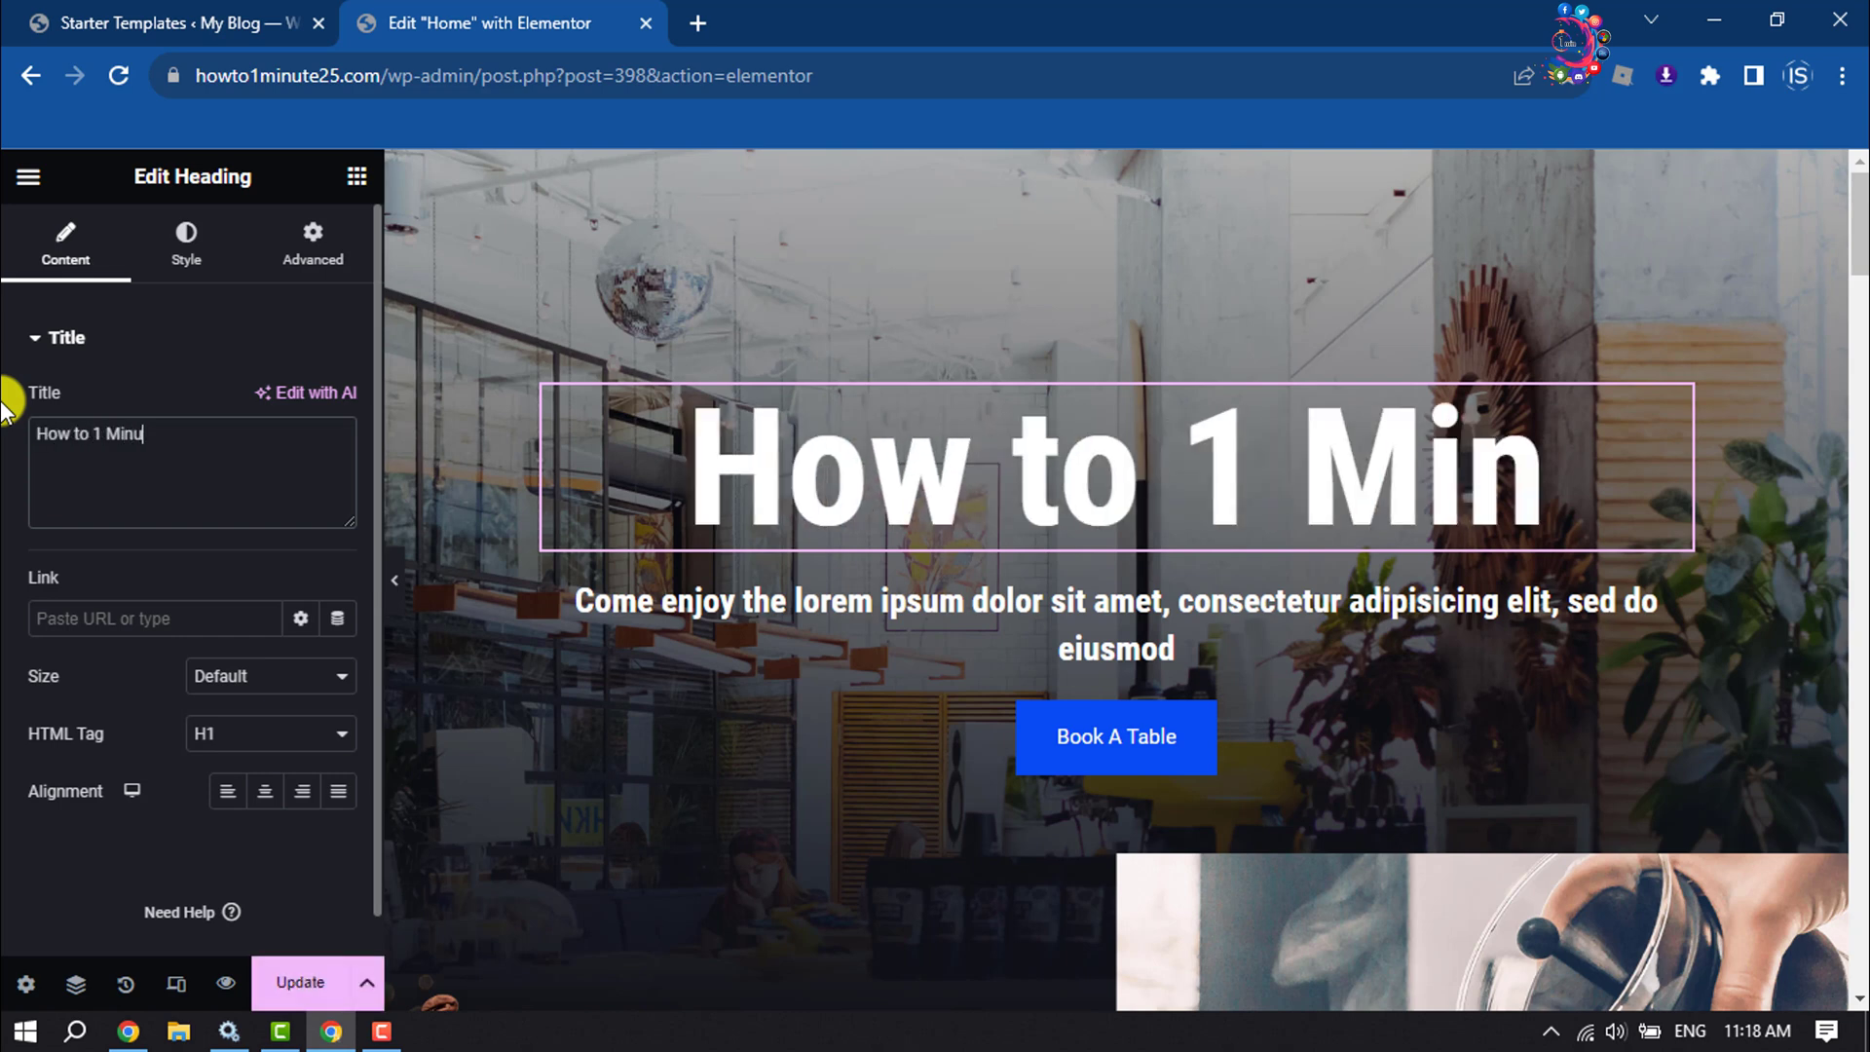
text(te)
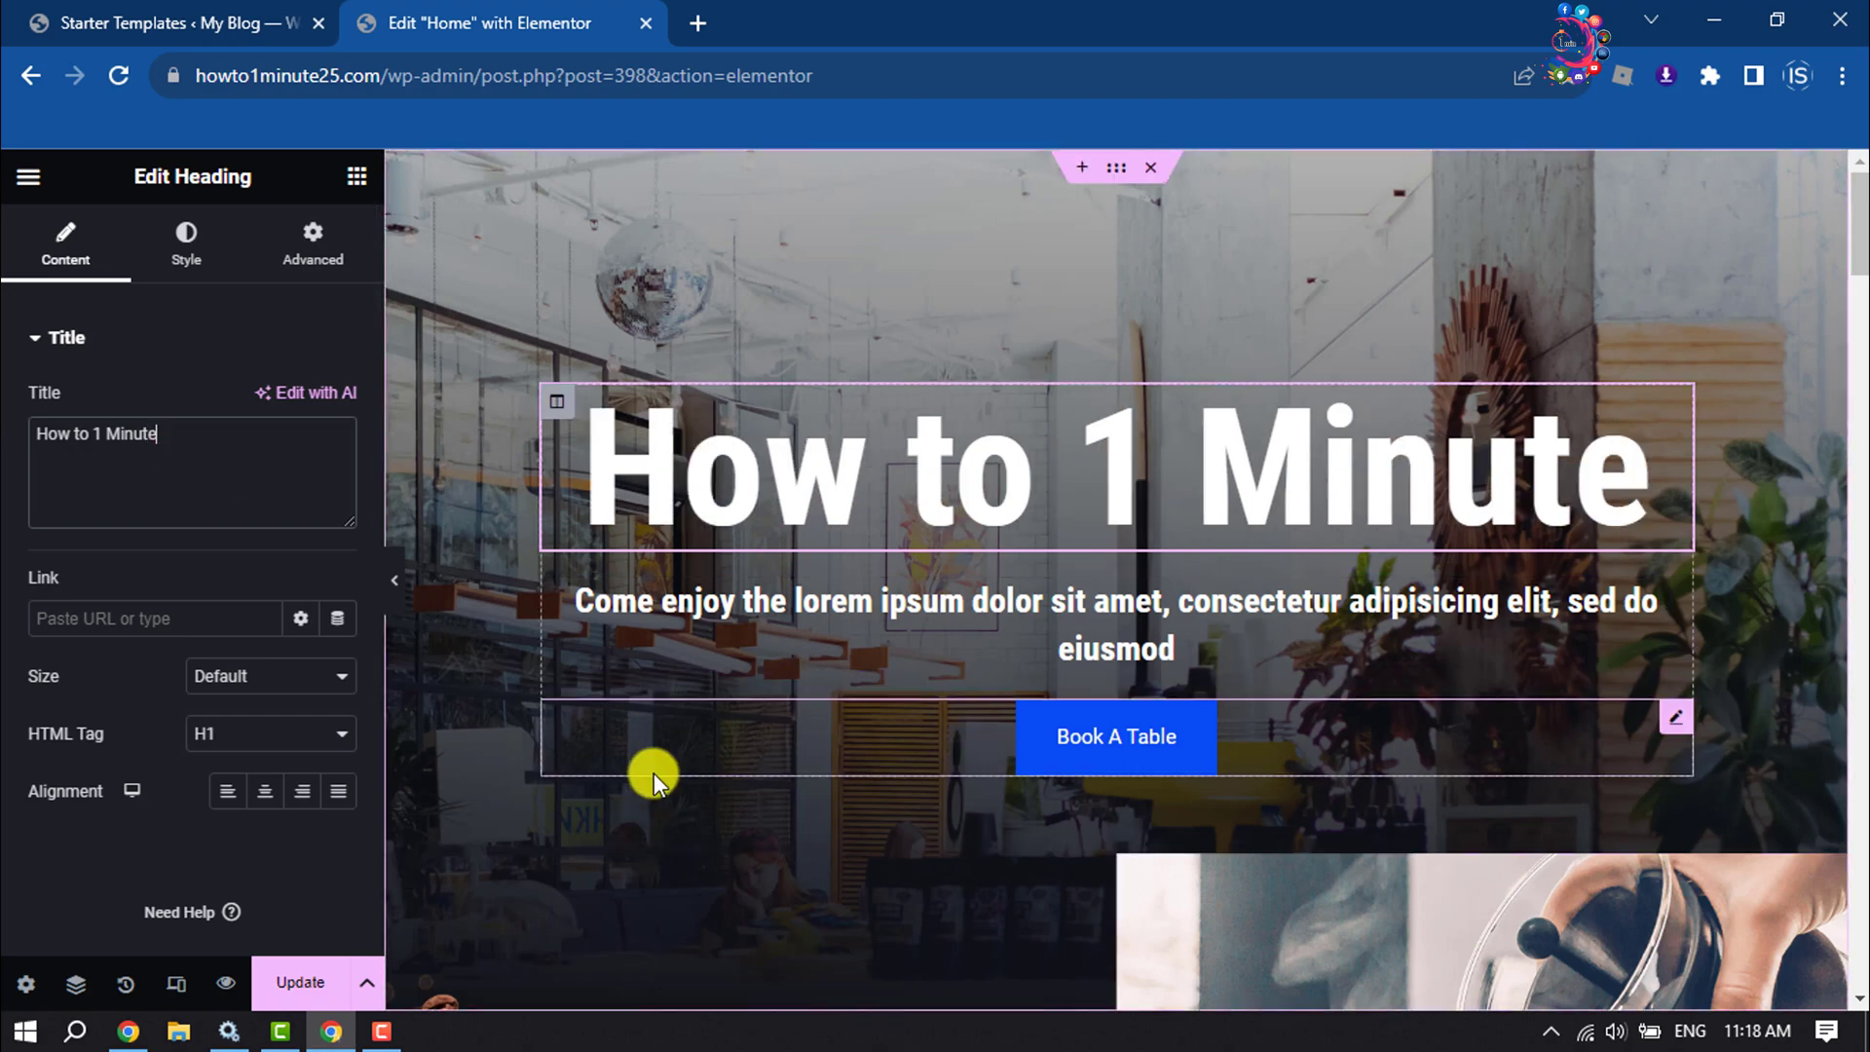
scroll(652, 773, down, 5)
Swap the About section's latte-art image for gallery-05-free-img.jpg from the Media Library
scroll(1258, 611, down, 3)
click(1505, 670)
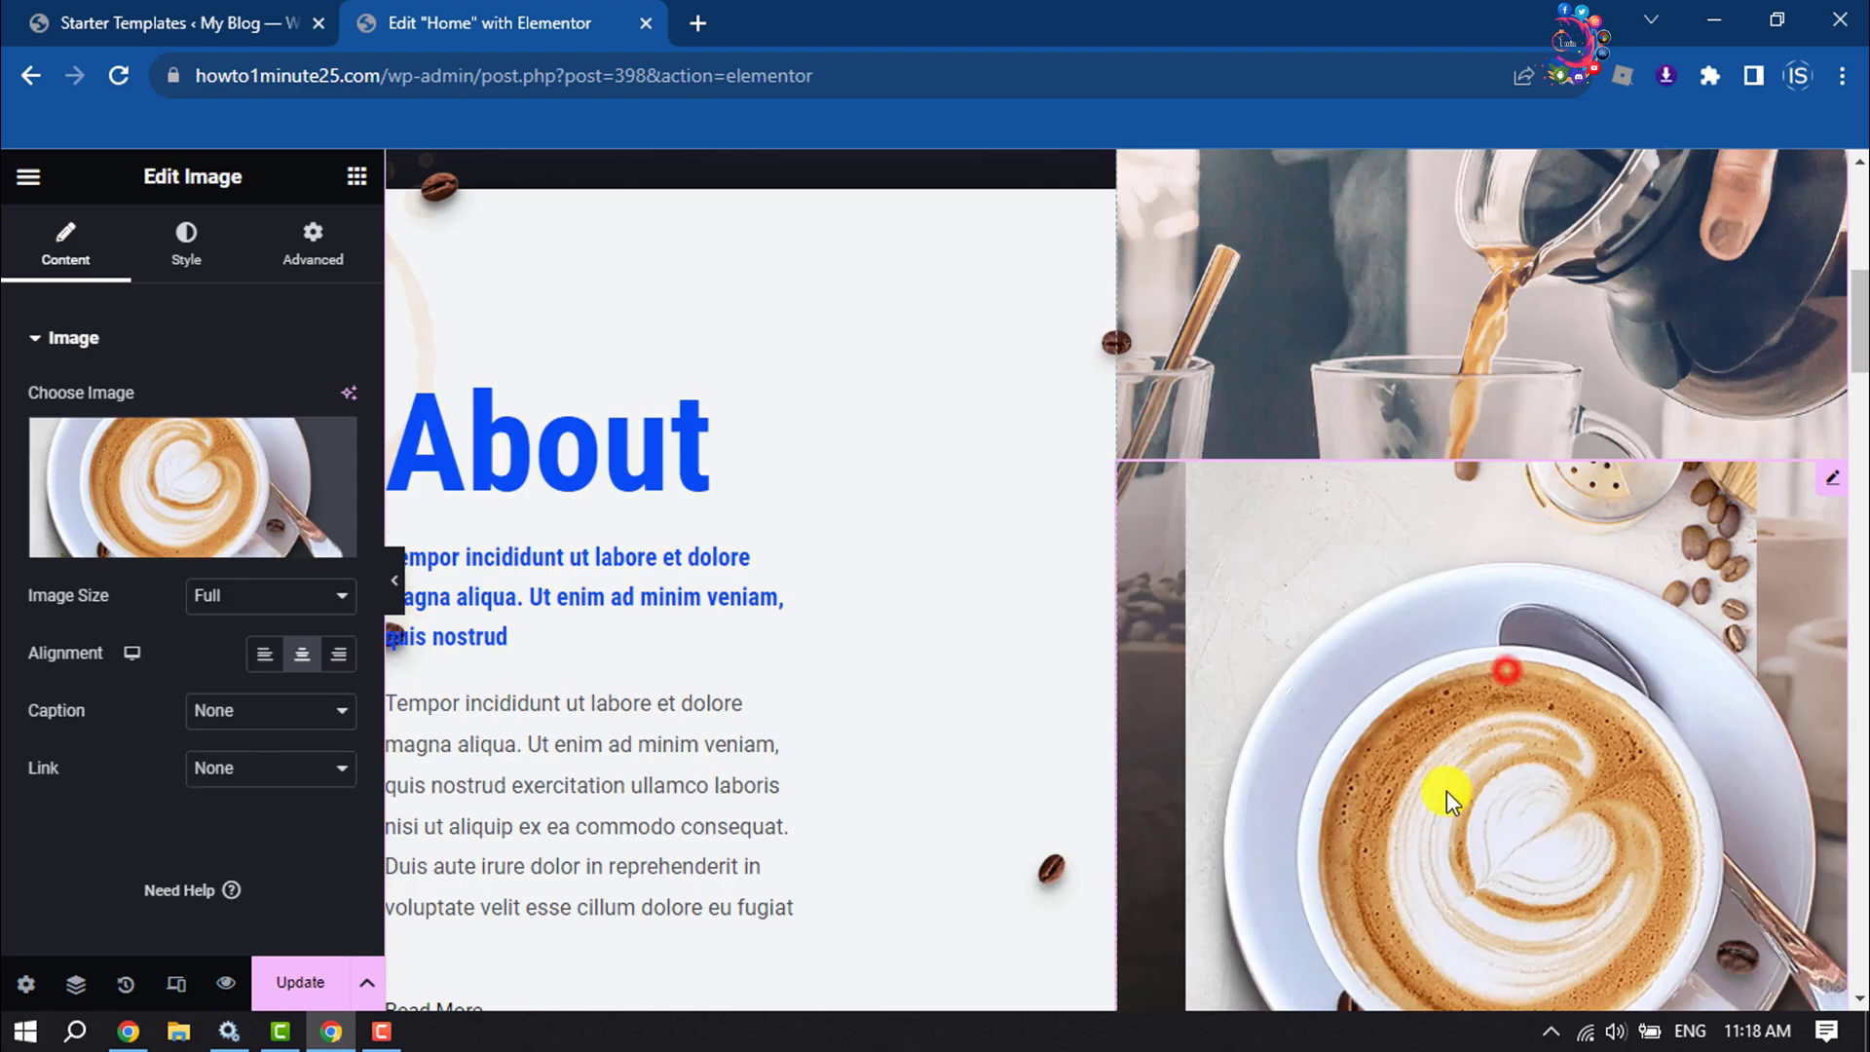
scroll(1446, 791, down, 3)
click(1470, 516)
mouse_move(138, 561)
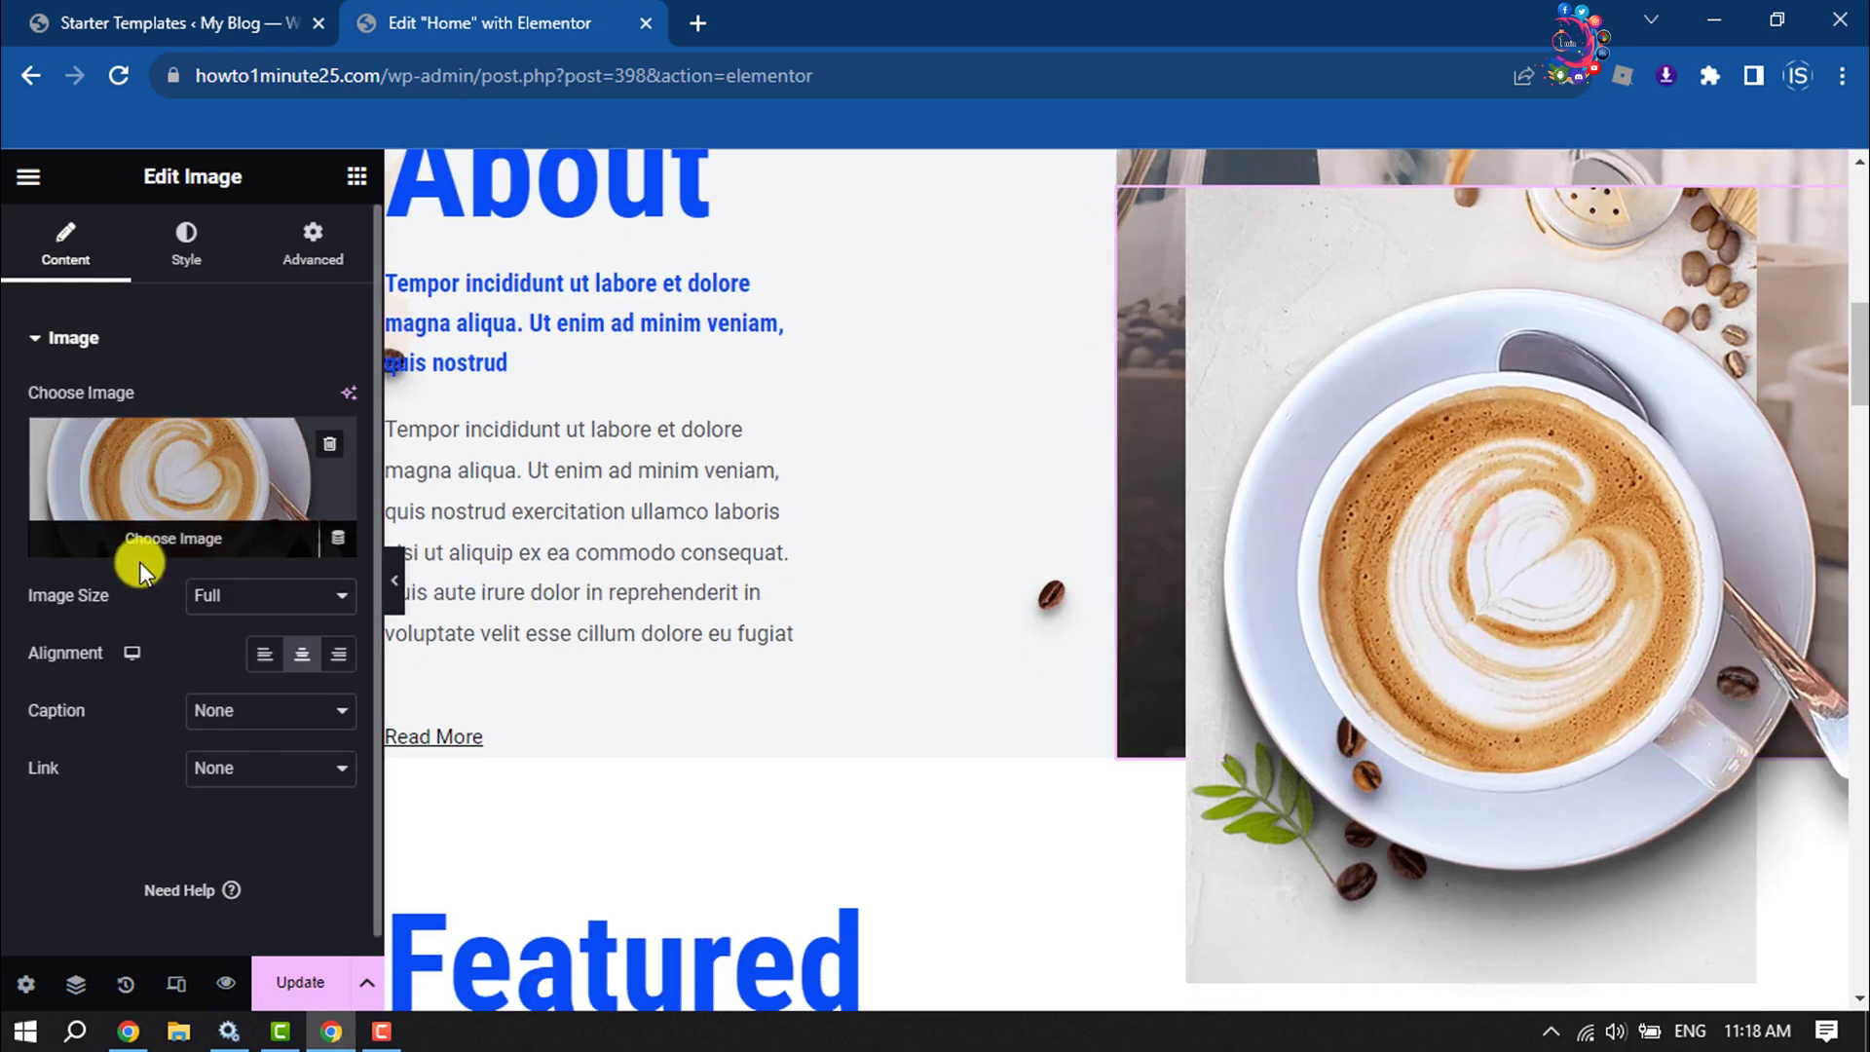
click(176, 545)
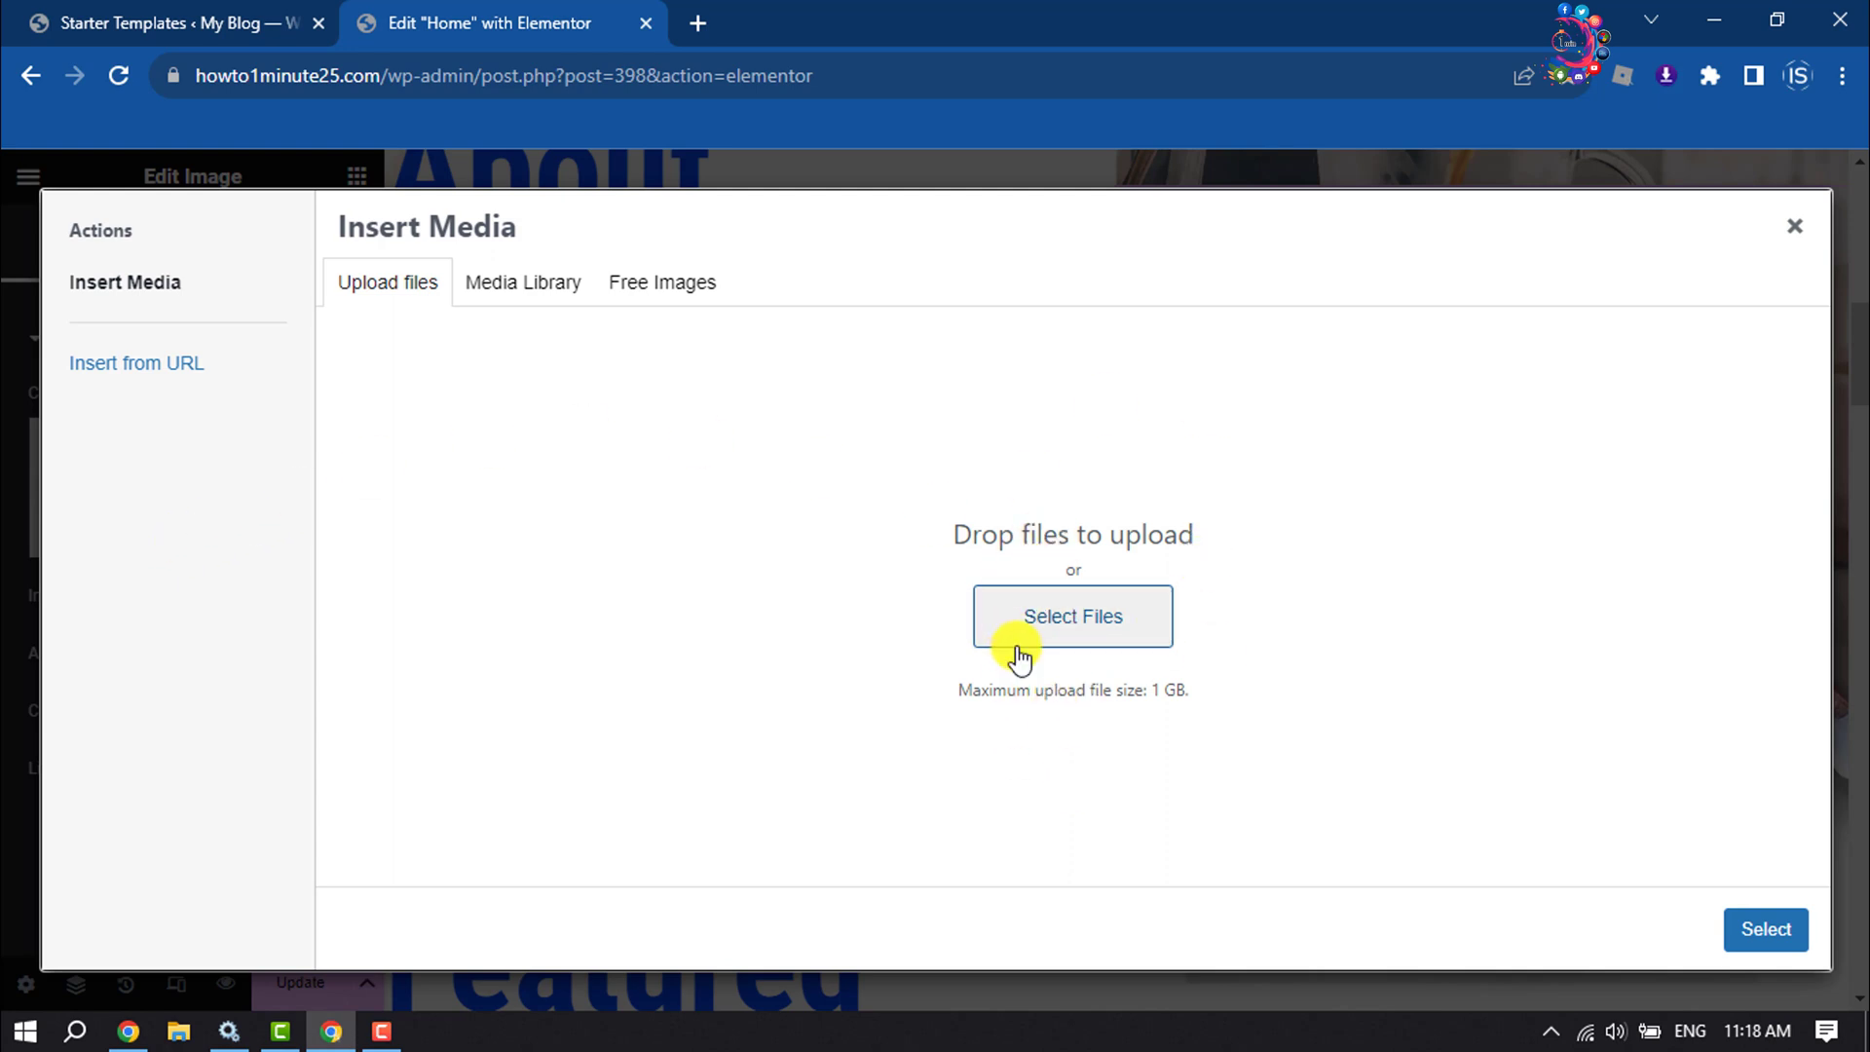
click(534, 304)
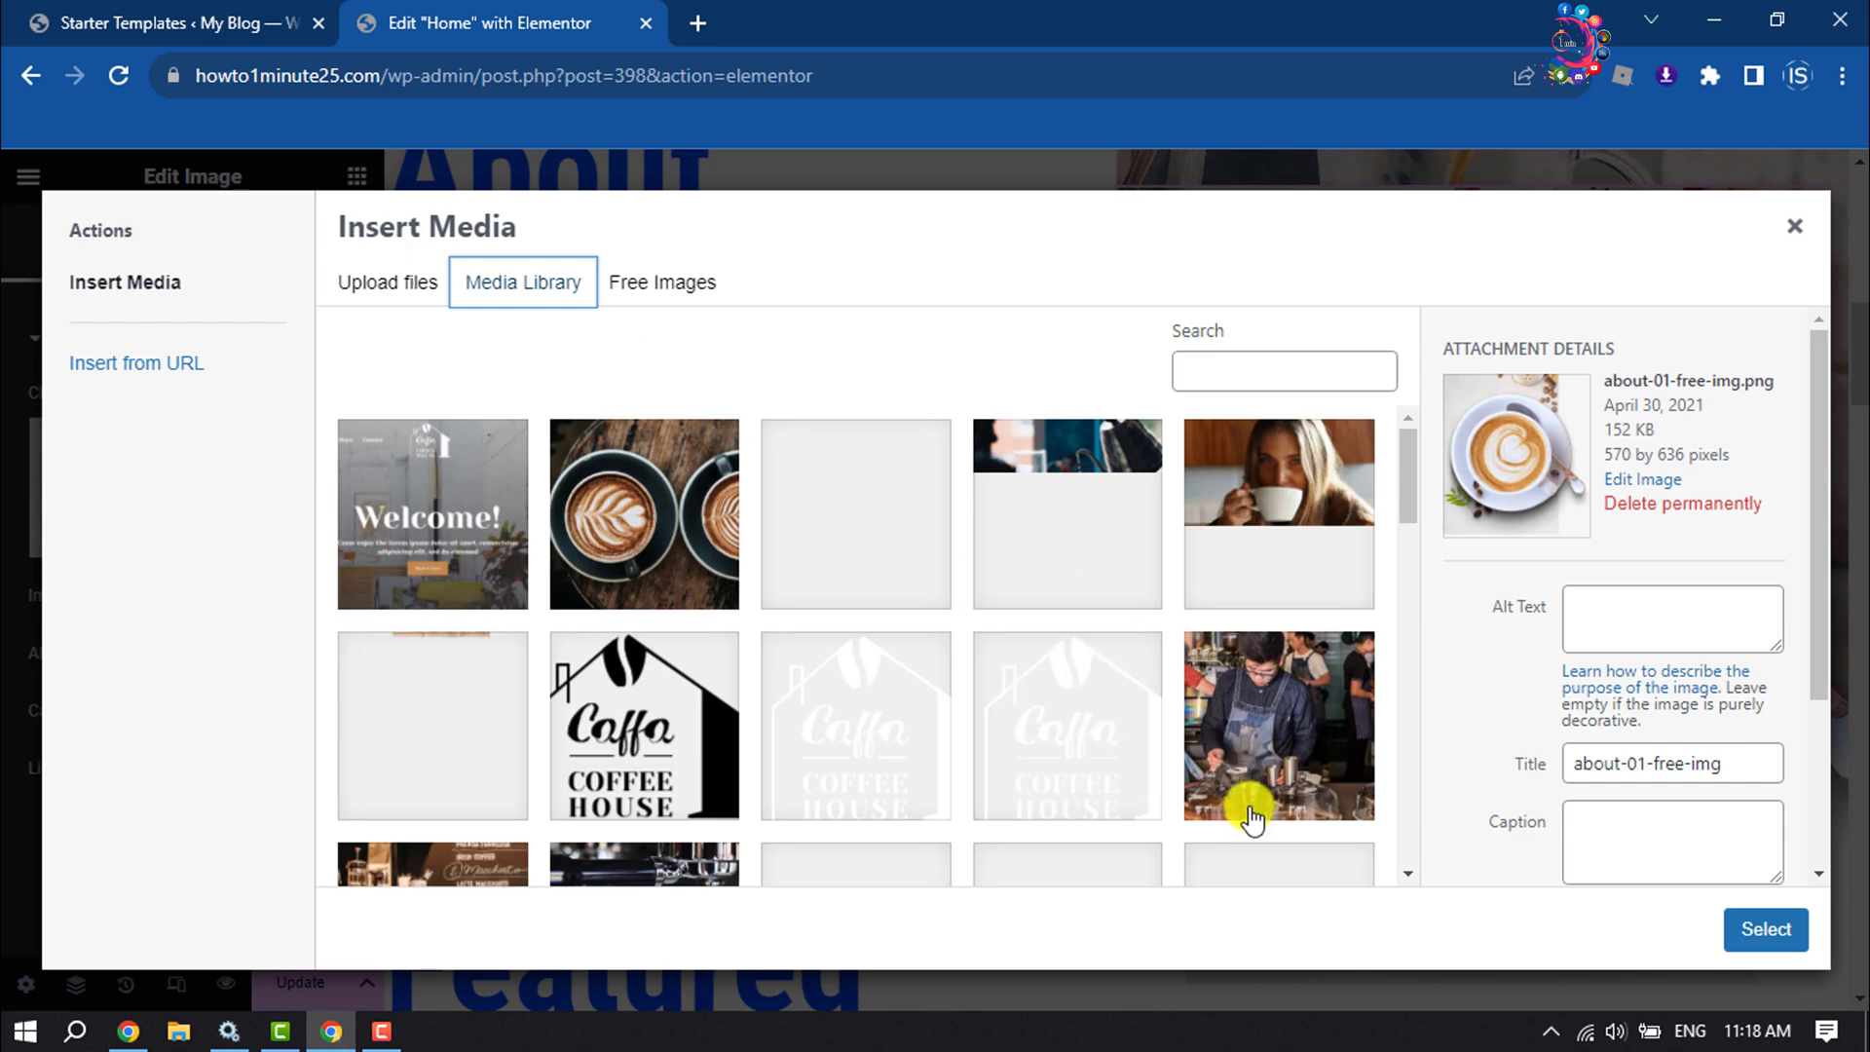
click(1283, 530)
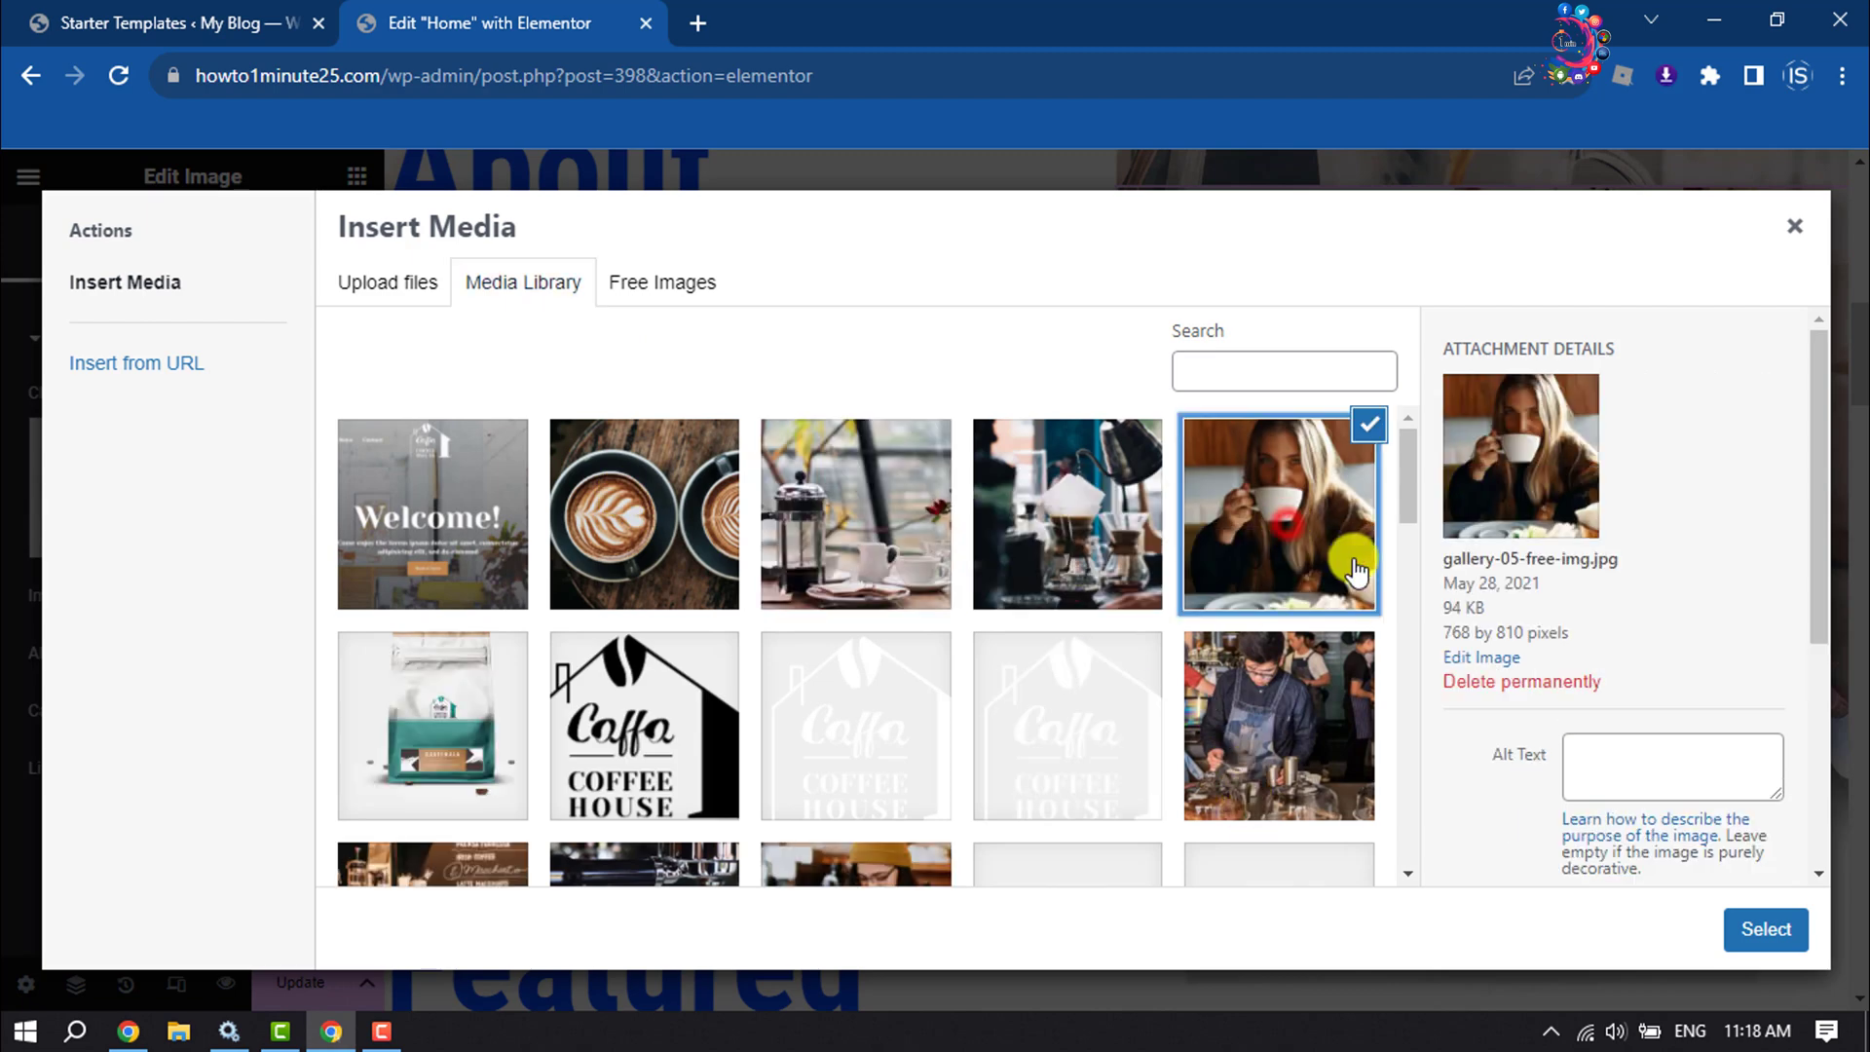
click(1744, 927)
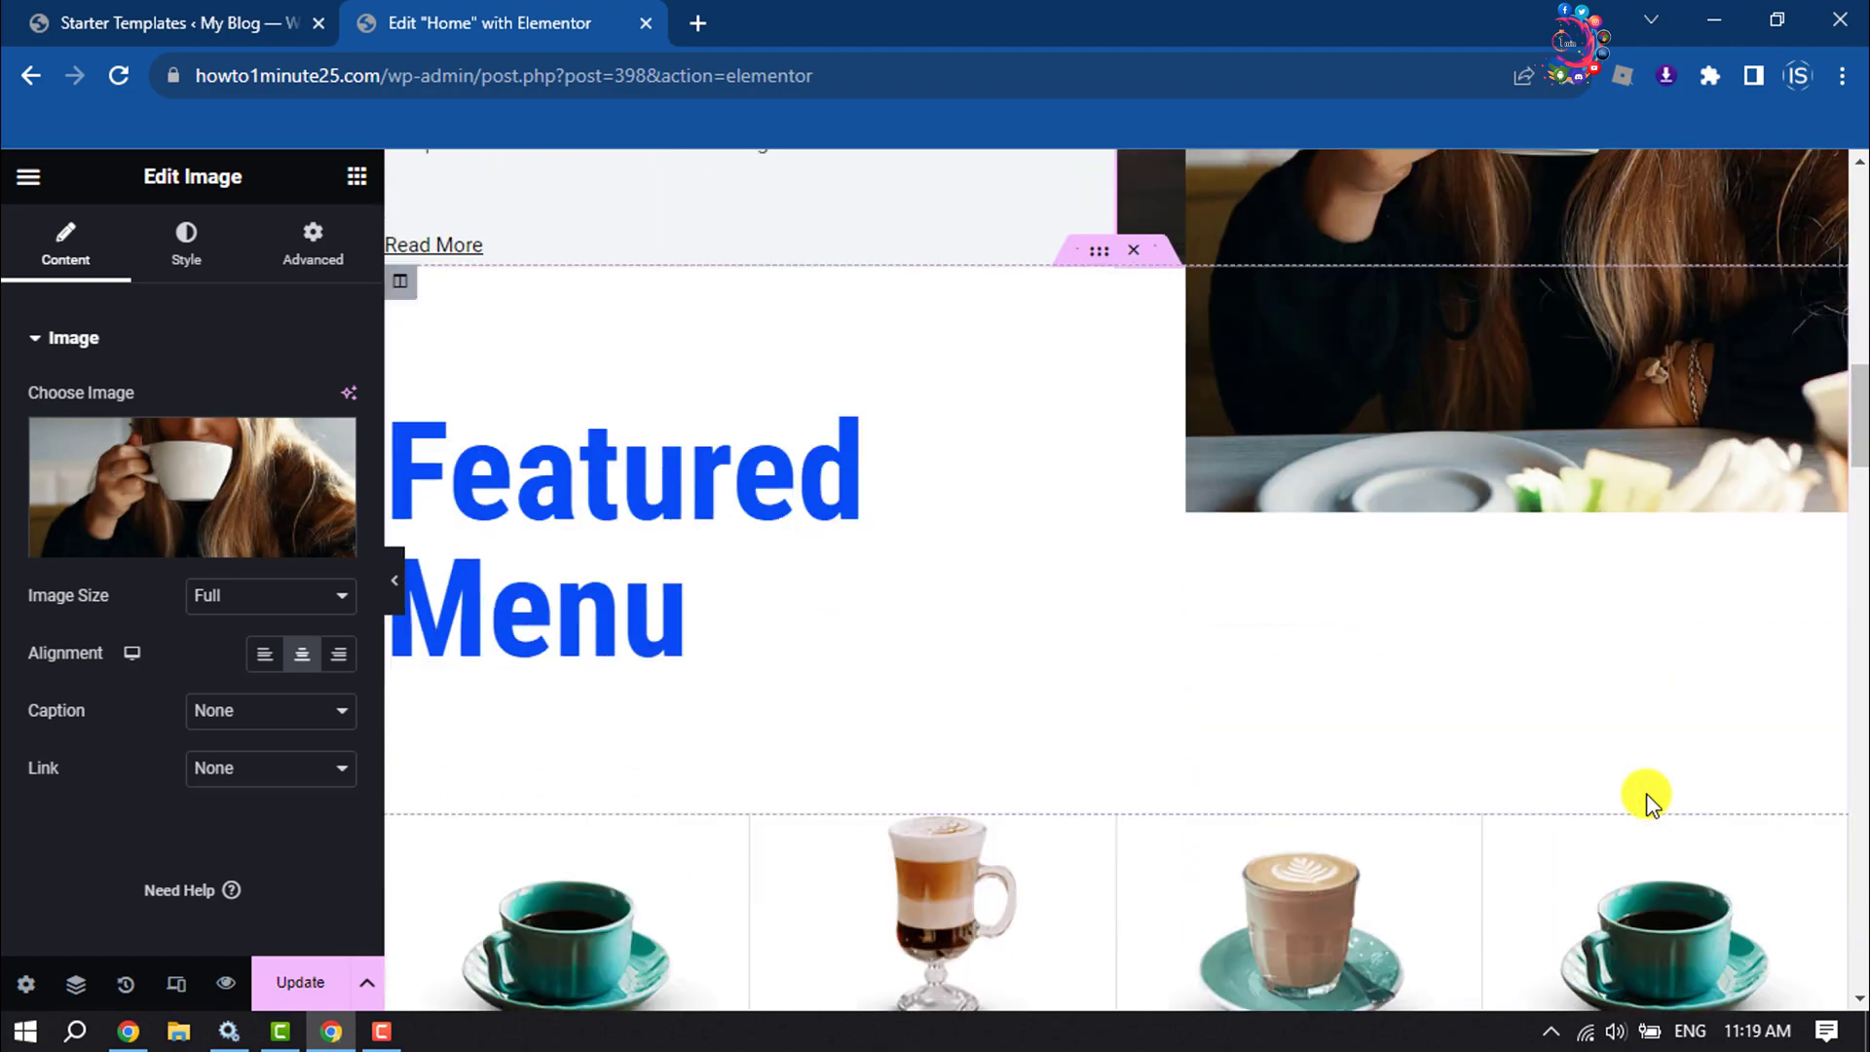
Review the page's About, Featured Menu and Instagram sections, then Update to publish the homepage
scroll(1646, 792, down, 15)
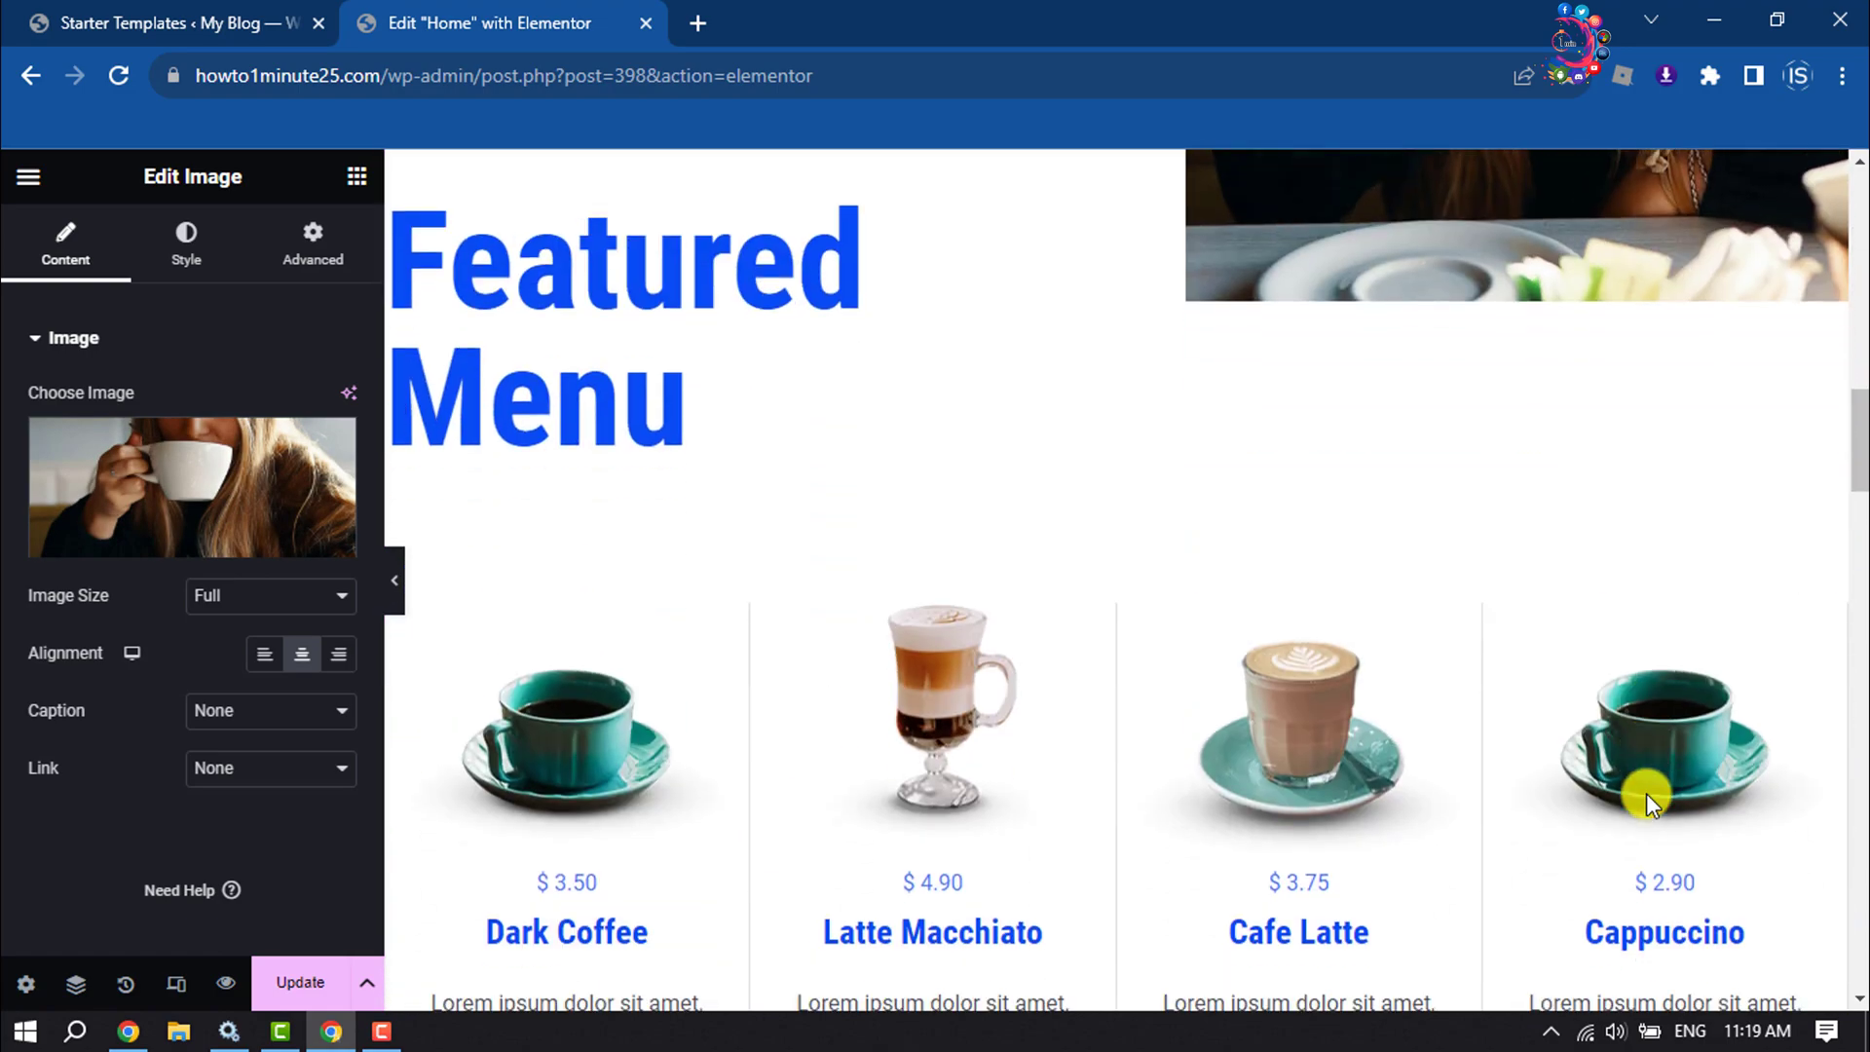
scroll(1646, 785, down, 10)
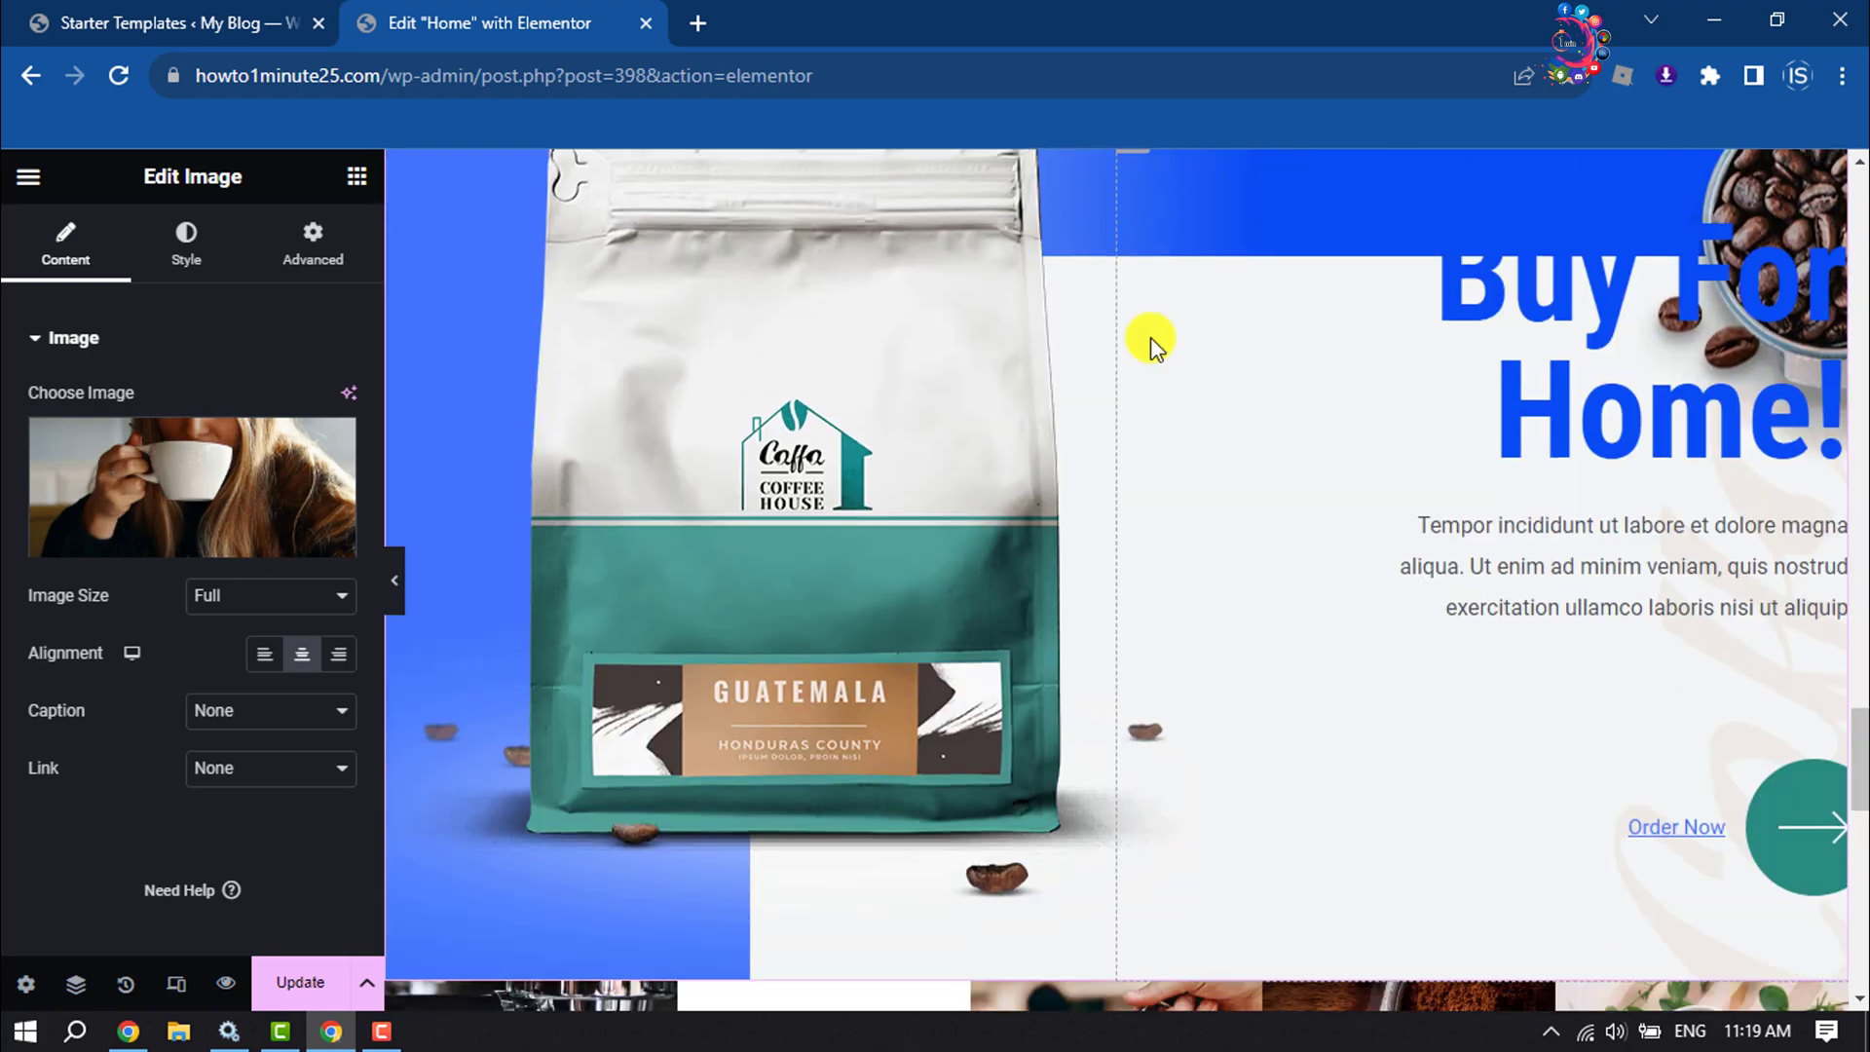
scroll(1149, 337, down, 5)
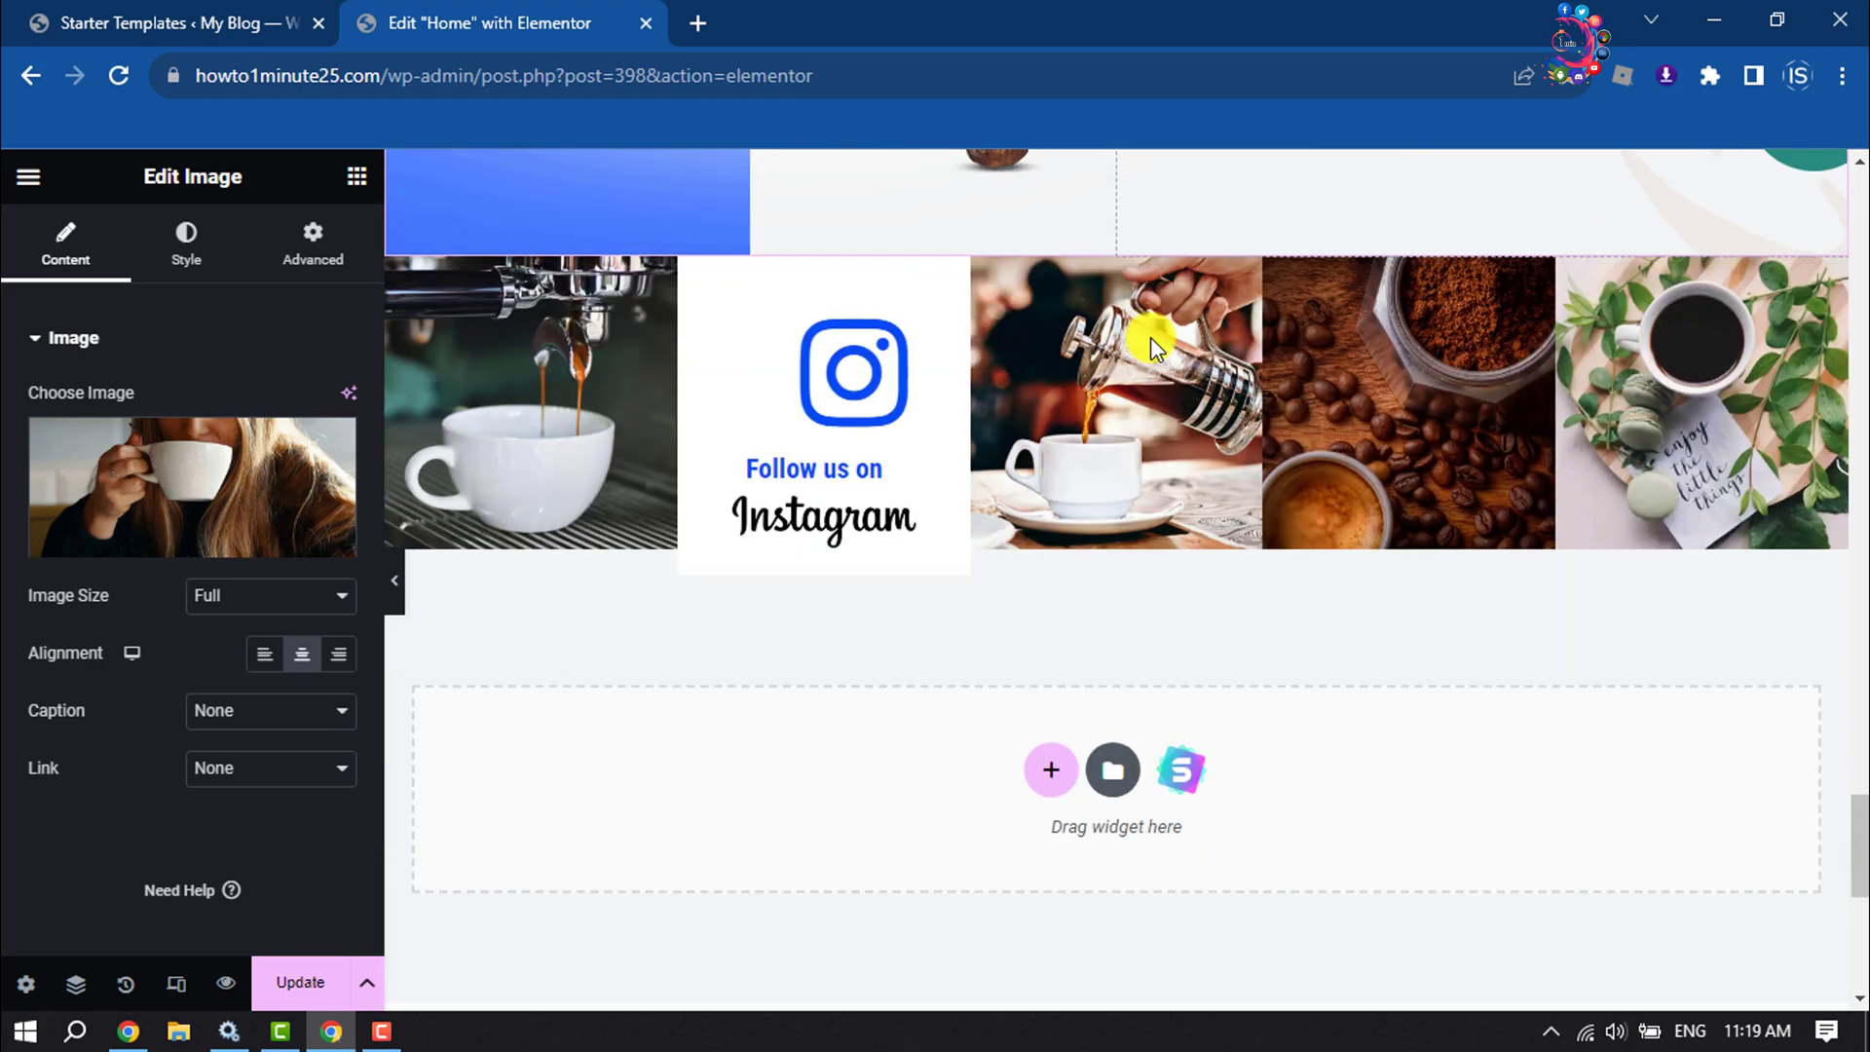
scroll(1149, 337, up, 1)
scroll(1149, 337, up, 6)
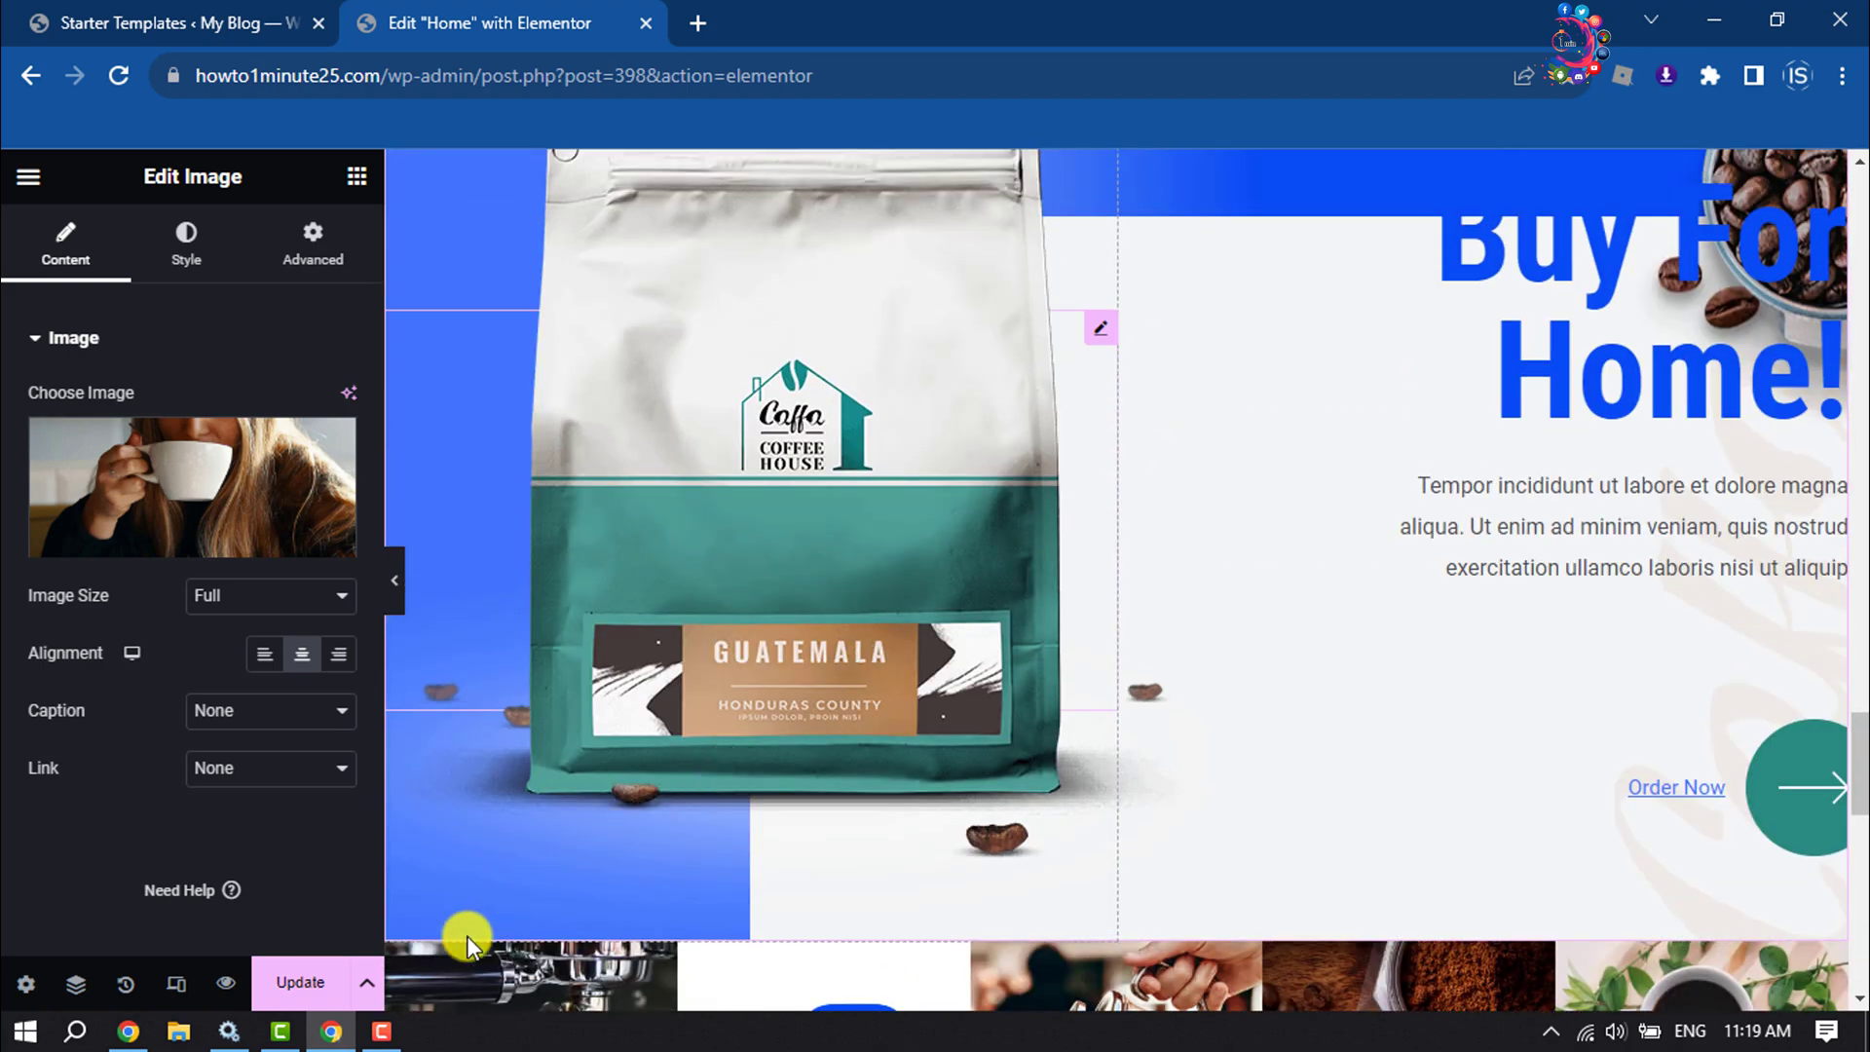
click(292, 988)
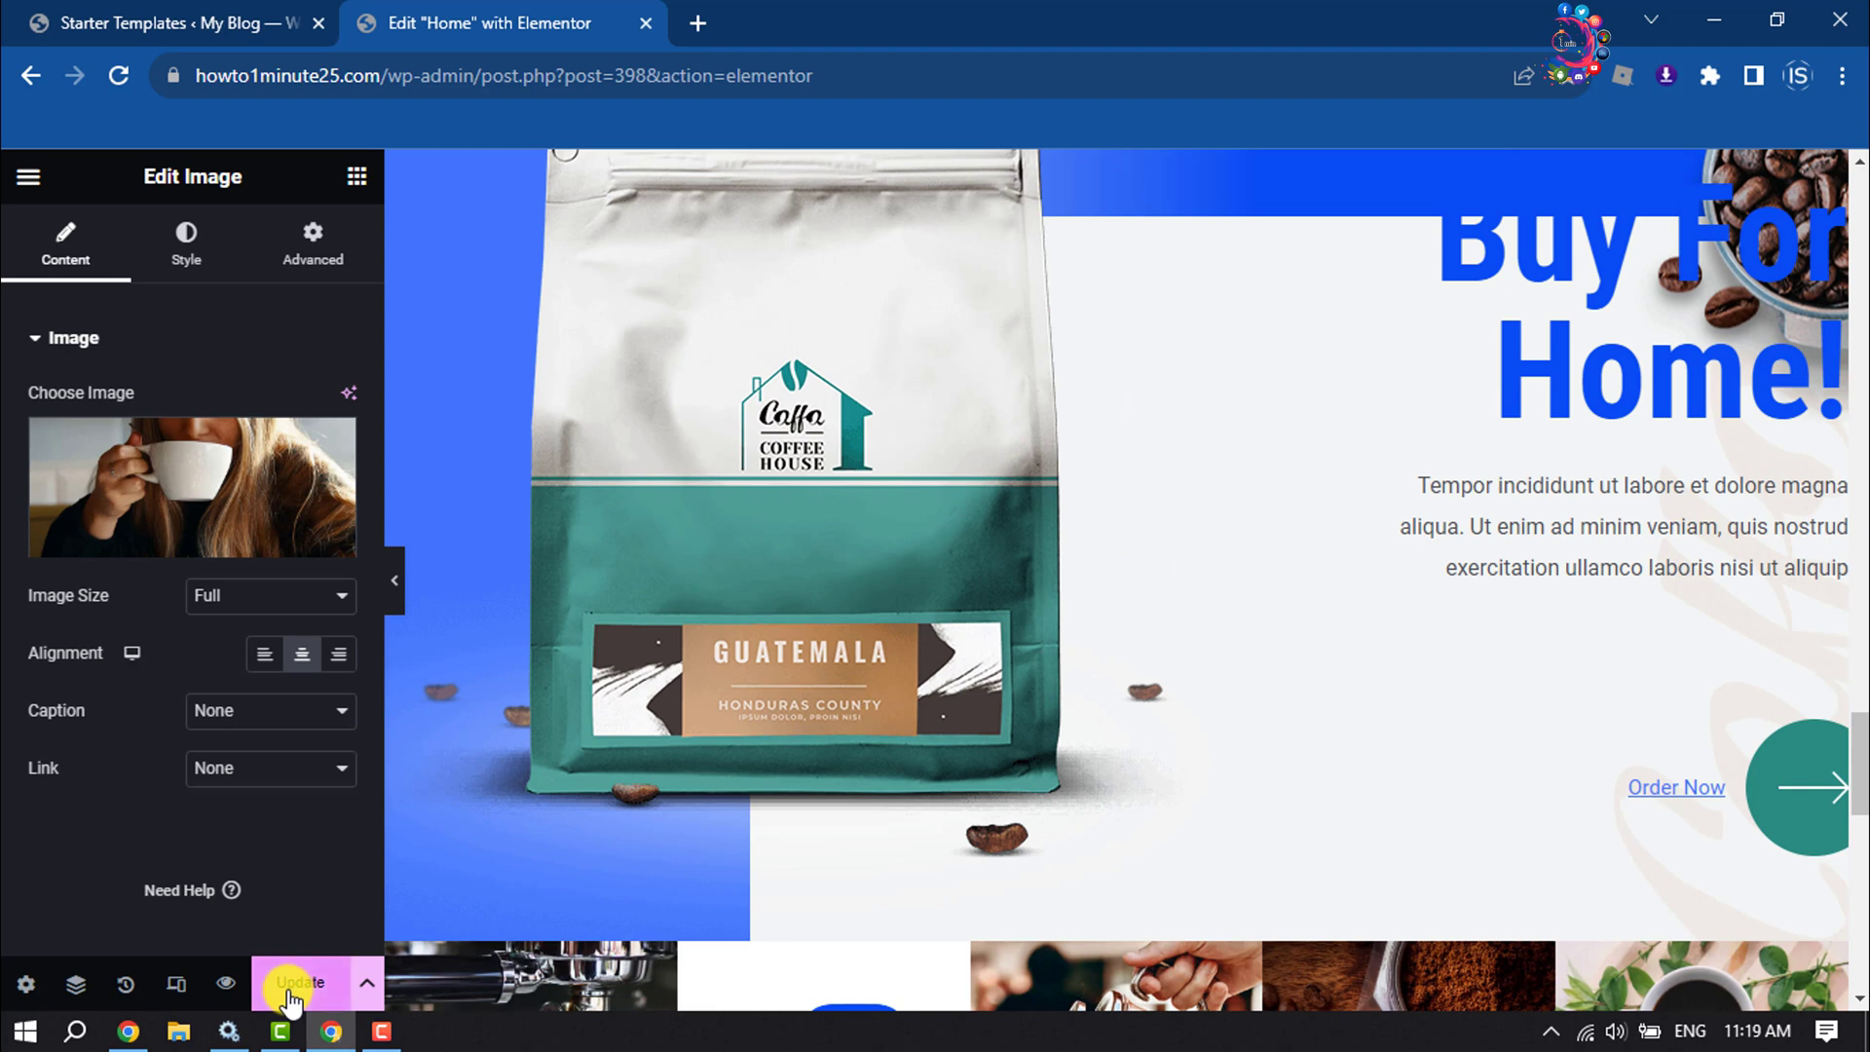